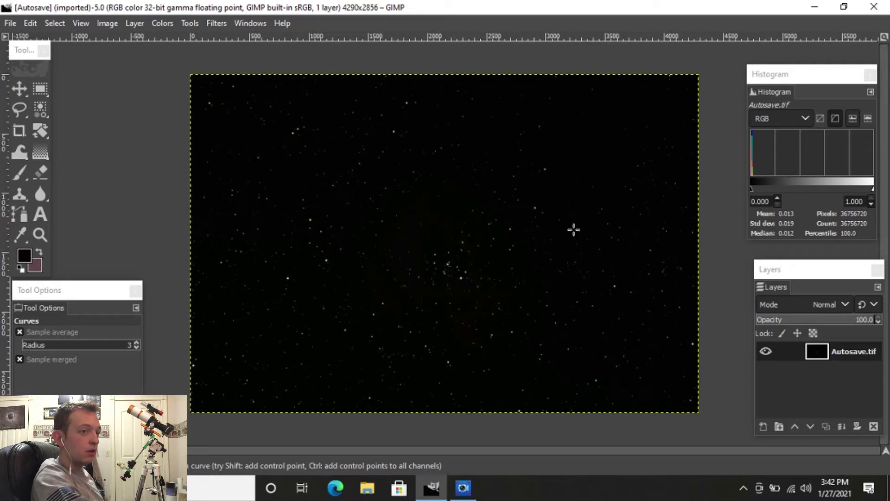
Reposition the floating Layers, Histogram, Tool Options and Toolbox windows around the image.
{"action": "left_click_drag", "start_coordinate": [818, 269], "coordinate": [788, 280]}
{"action": "left_click_drag", "start_coordinate": [779, 78], "coordinate": [759, 83]}
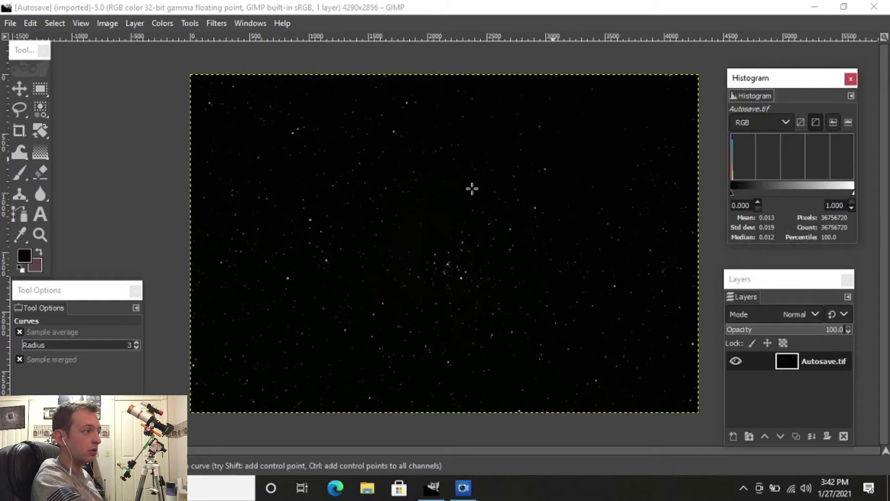
{"action": "left_click_drag", "start_coordinate": [82, 294], "coordinate": [79, 296]}
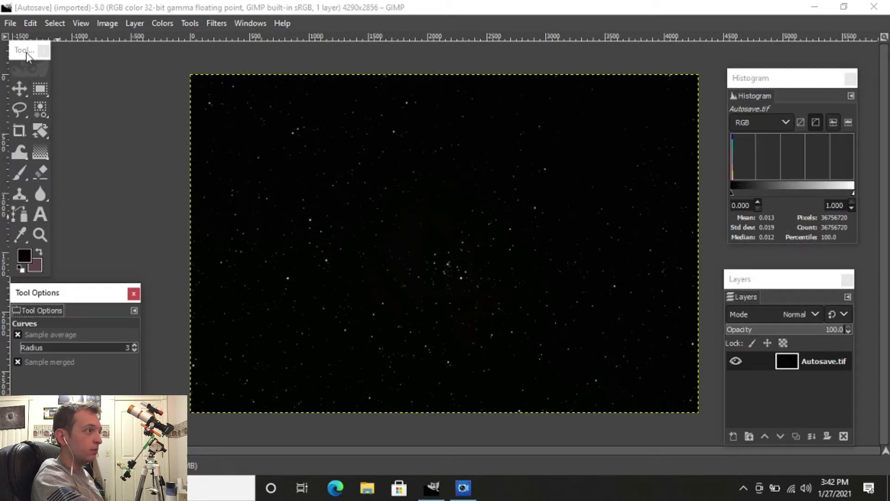
{"action": "left_click_drag", "start_coordinate": [26, 55], "coordinate": [32, 56]}
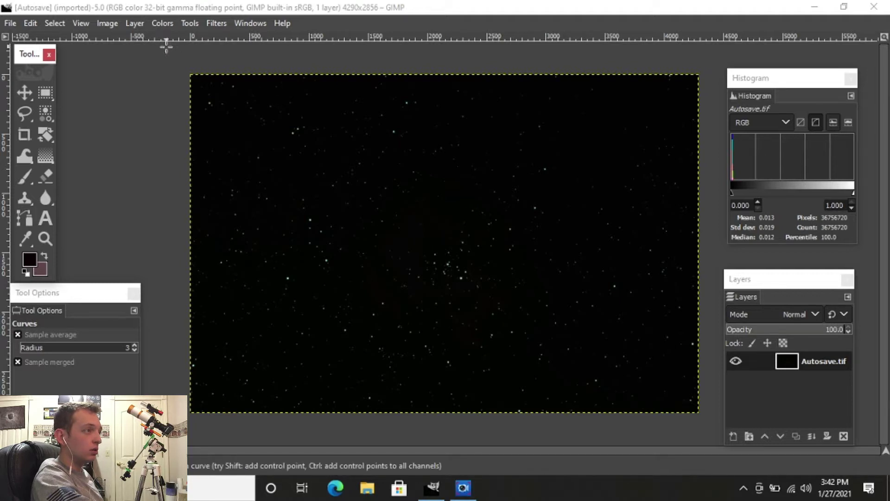
Stretch the image with a Value curve, placing a shadow point at input 17.41, output 53.88 and a second at about 48, 84.
{"action": "left_click", "coordinate": [160, 24]}
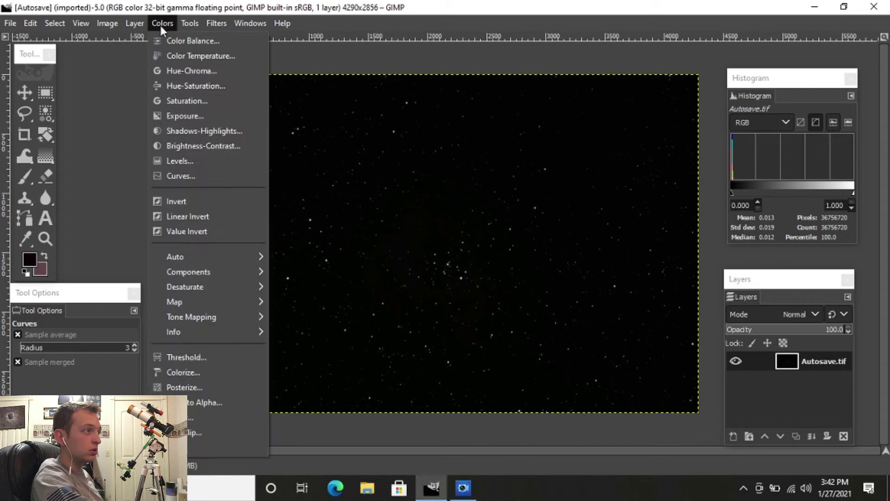
{"action": "left_click", "coordinate": [176, 176]}
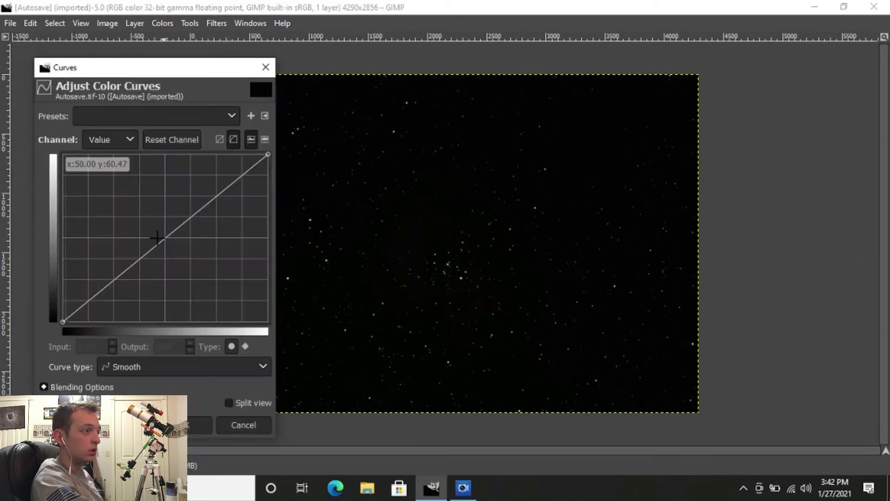
{"action": "left_click_drag", "start_coordinate": [157, 244], "coordinate": [120, 218]}
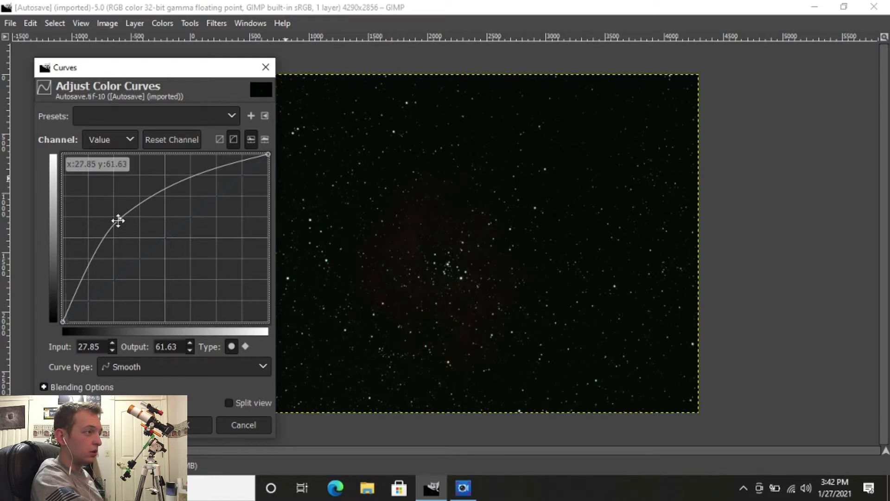
{"action": "left_click_drag", "start_coordinate": [118, 221], "coordinate": [113, 212]}
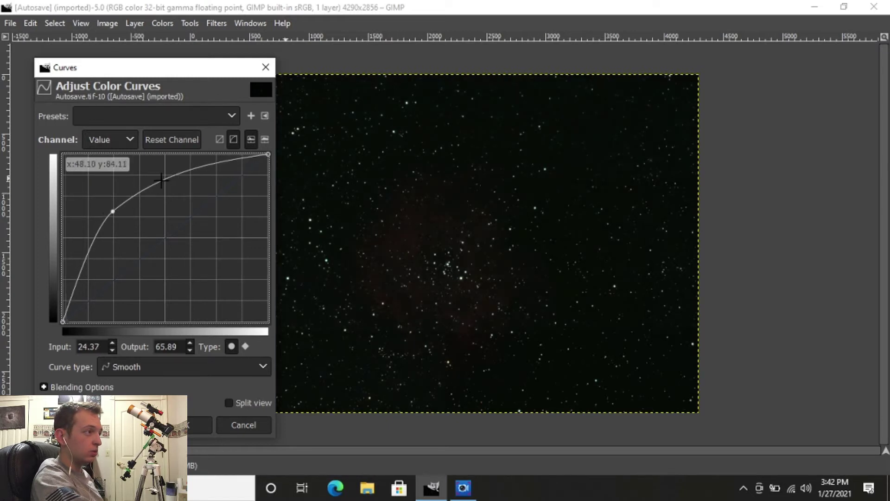
{"action": "left_click_drag", "start_coordinate": [161, 181], "coordinate": [159, 182]}
{"action": "left_click_drag", "start_coordinate": [111, 211], "coordinate": [97, 232]}
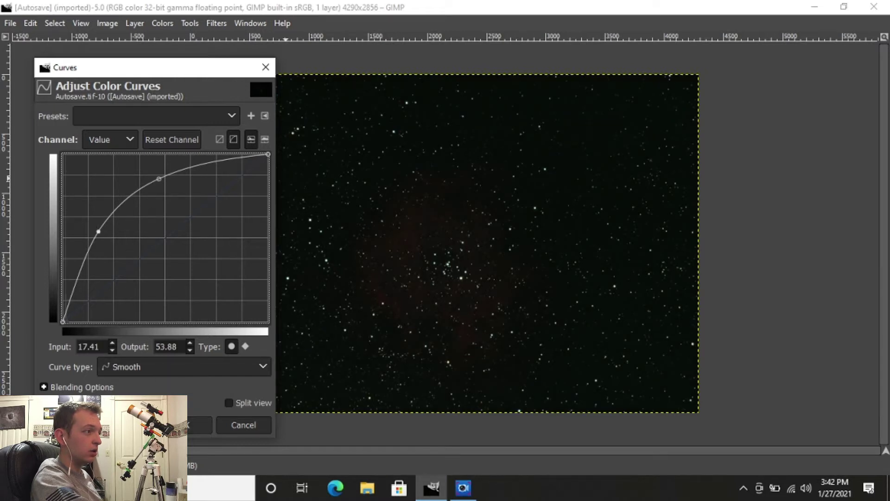
{"action": "left_click", "coordinate": [200, 425]}
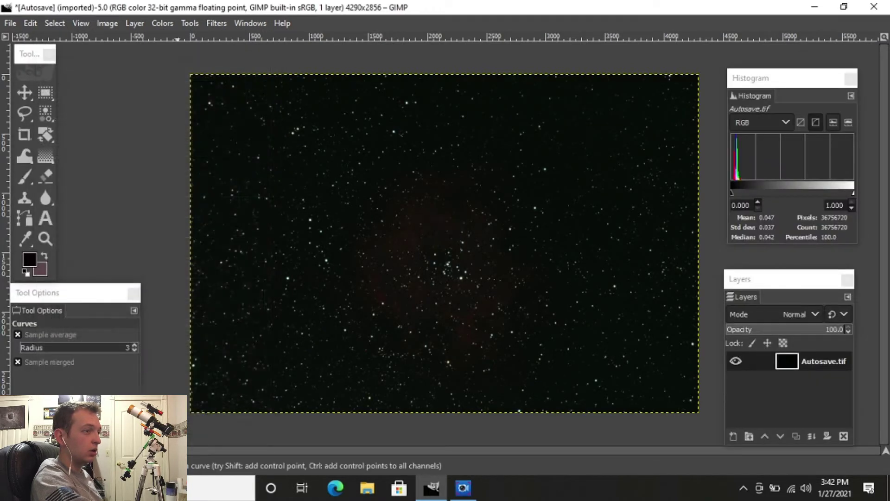
{"action": "double_click", "coordinate": [835, 362]}
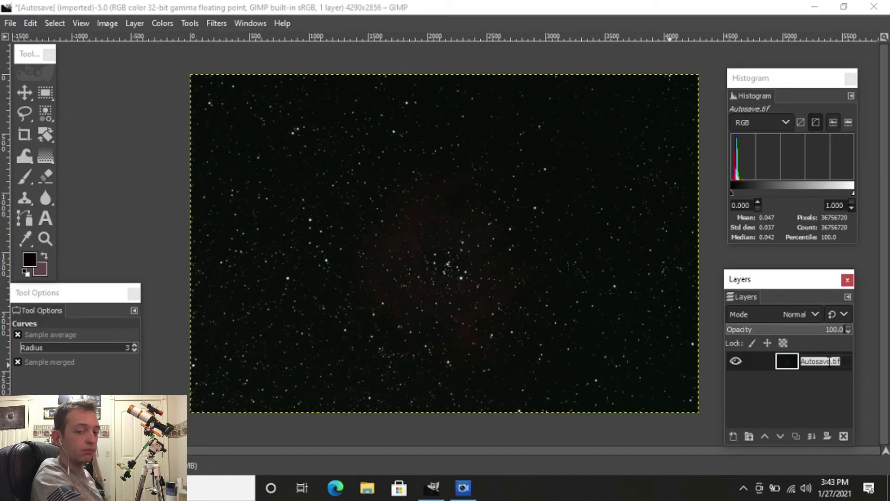
{"action": "left_click_drag", "start_coordinate": [842, 362], "coordinate": [809, 362]}
{"action": "left_click", "coordinate": [806, 392]}
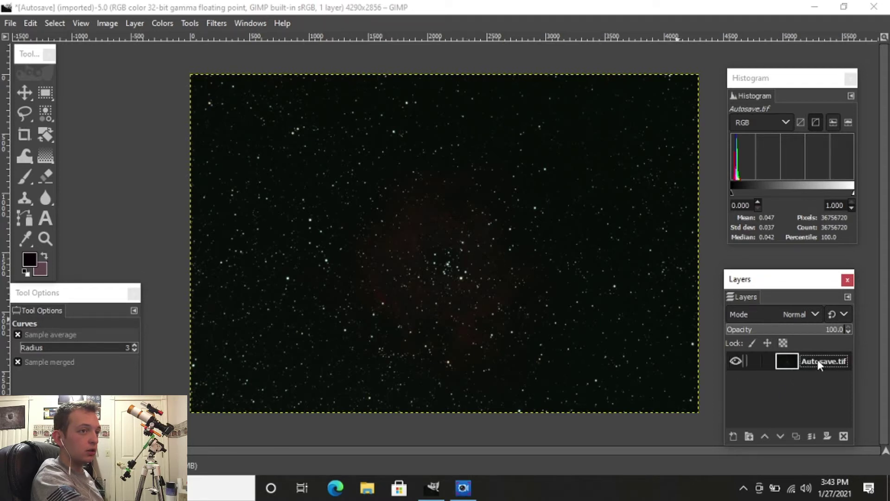
{"action": "left_click", "coordinate": [158, 23]}
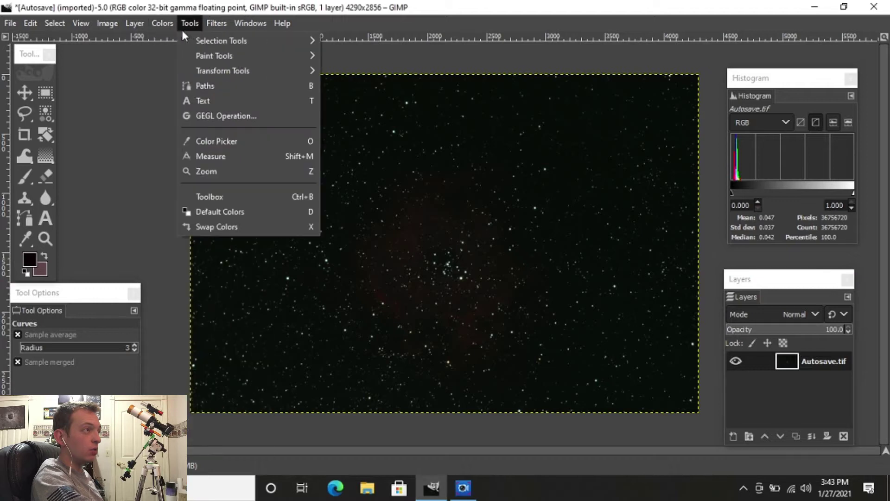
{"action": "left_click", "coordinate": [175, 165]}
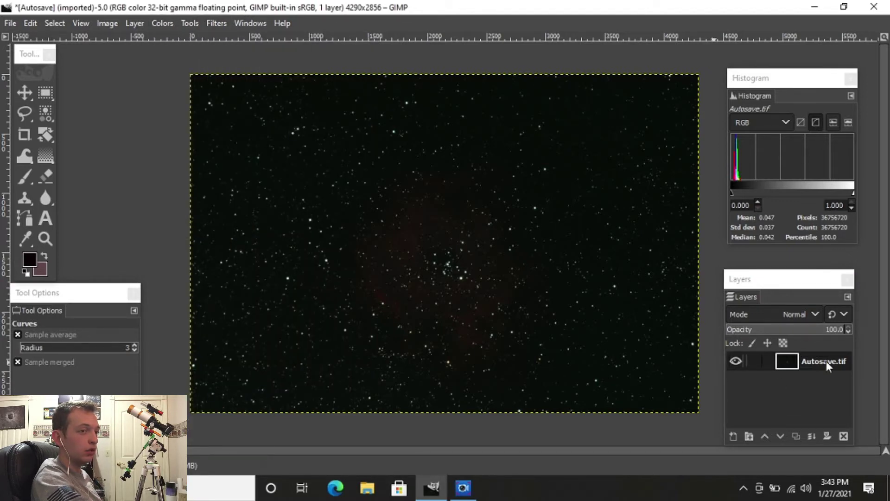
{"action": "left_click", "coordinate": [188, 27]}
{"action": "mouse_move", "coordinate": [173, 24]}
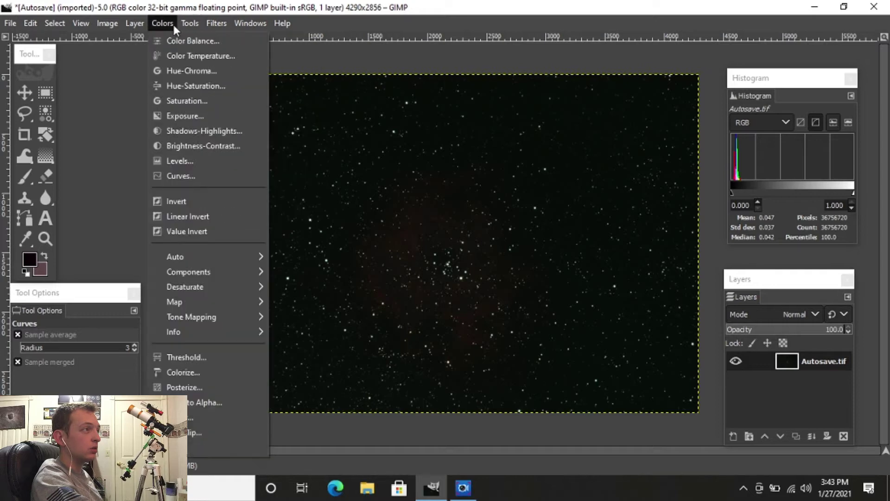
{"action": "left_click", "coordinate": [183, 160]}
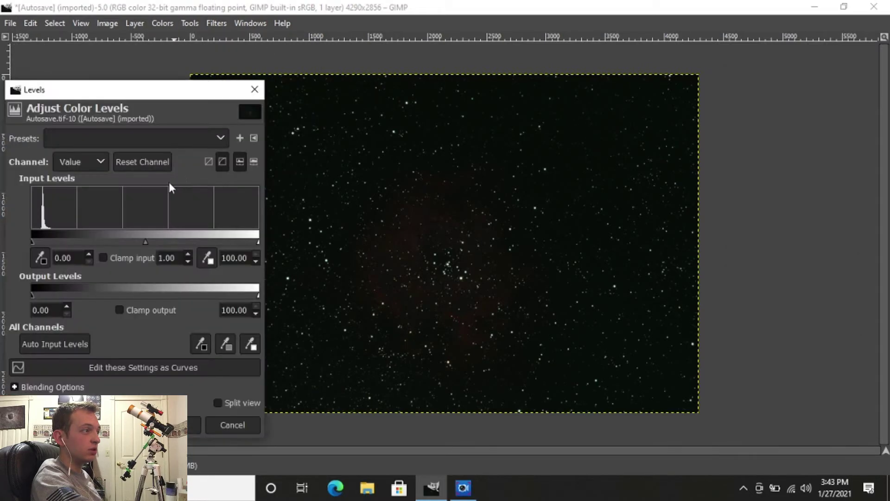
{"action": "left_click", "coordinate": [257, 94]}
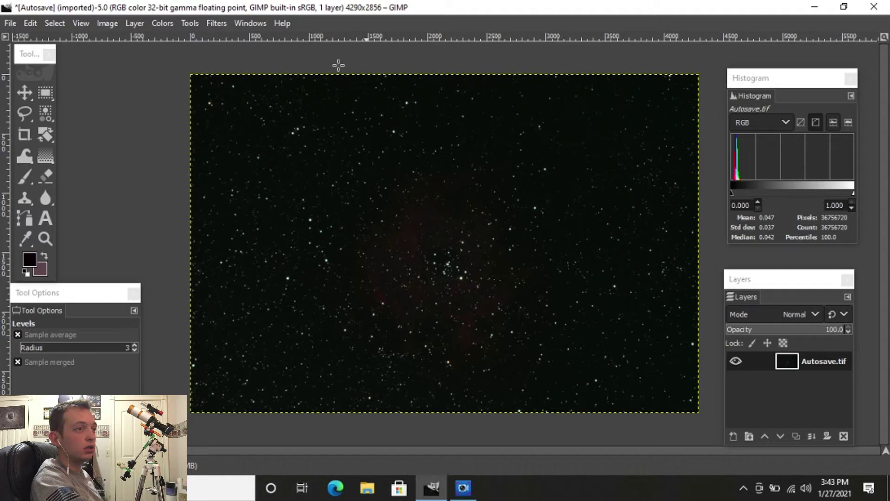
Brighten the nebula again with a Value curve whose single point sits at input 24.37, output 61.24.
{"action": "left_click", "coordinate": [170, 26]}
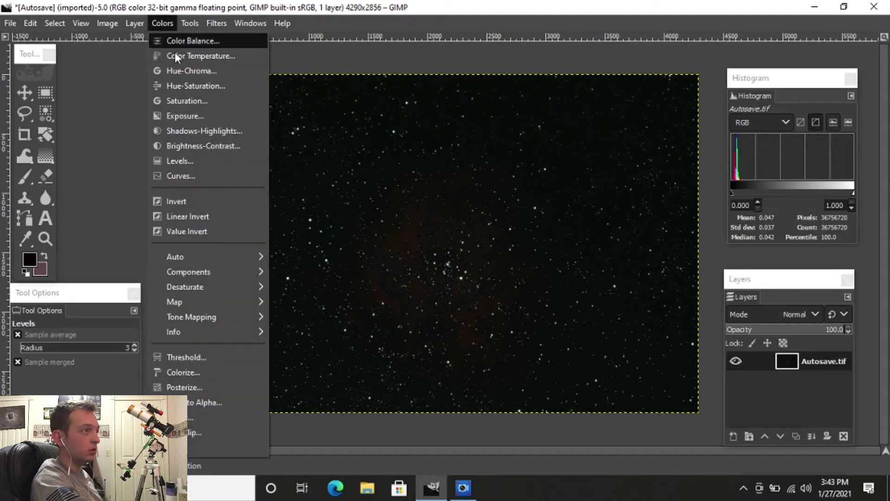
{"action": "left_click", "coordinate": [196, 172]}
{"action": "left_click_drag", "start_coordinate": [167, 230], "coordinate": [113, 219]}
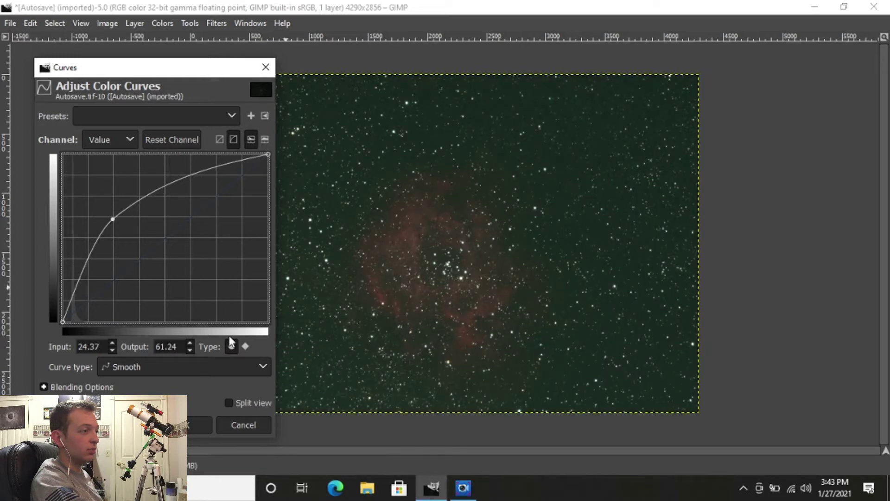
{"action": "left_click", "coordinate": [193, 426]}
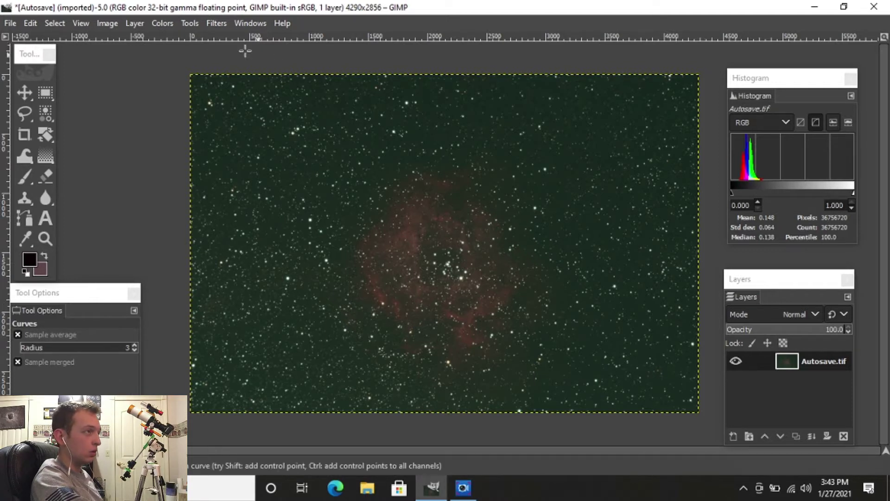
Raise the green channel's low input level slightly with Levels to reduce the green cast of the background.
{"action": "left_click", "coordinate": [166, 20]}
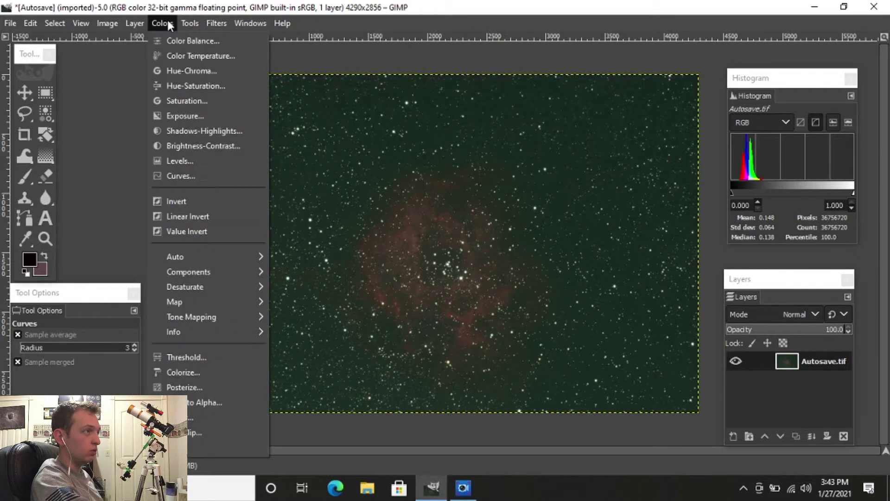
{"action": "left_click", "coordinate": [185, 160]}
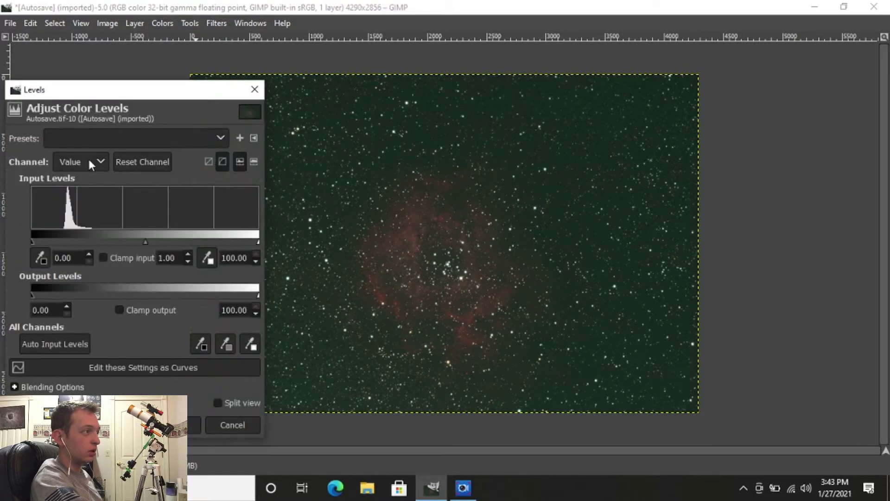
{"action": "left_click", "coordinate": [88, 160]}
{"action": "left_click", "coordinate": [81, 211]}
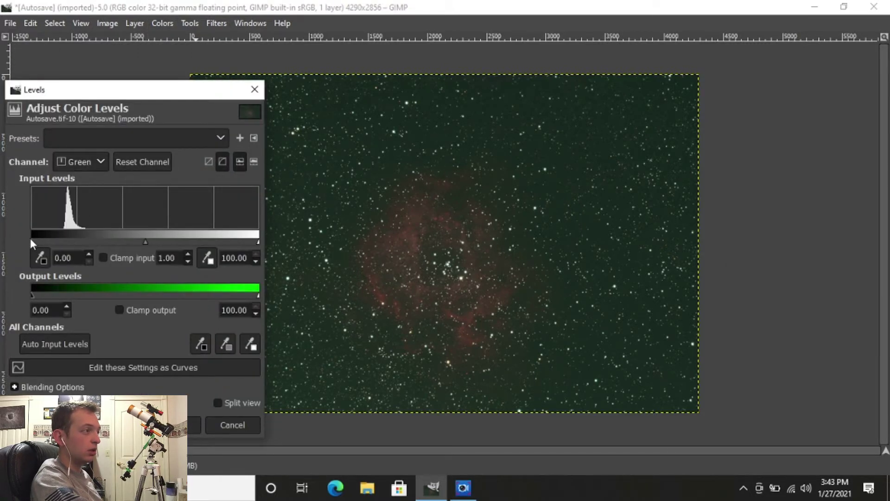
{"action": "left_click_drag", "start_coordinate": [33, 242], "coordinate": [41, 240]}
{"action": "left_click", "coordinate": [188, 422]}
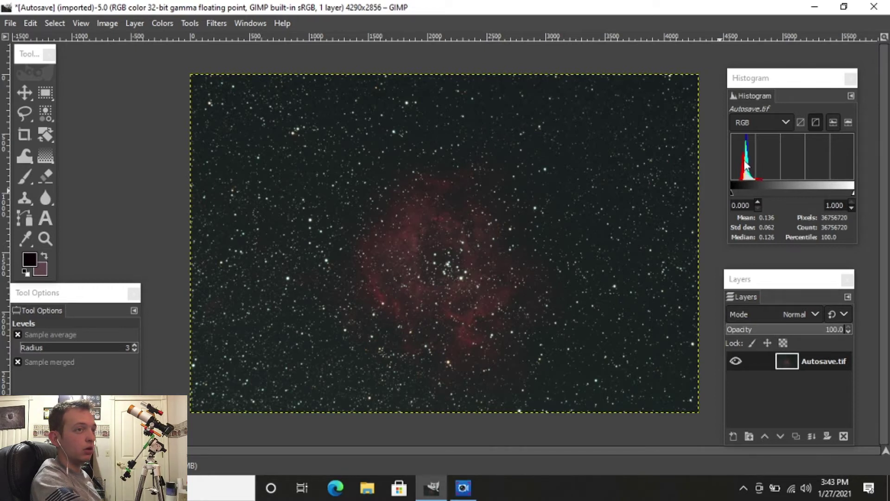
Apply another Levels adjustment to the green channel with its low input level at about 2.01.
{"action": "left_click", "coordinate": [163, 26]}
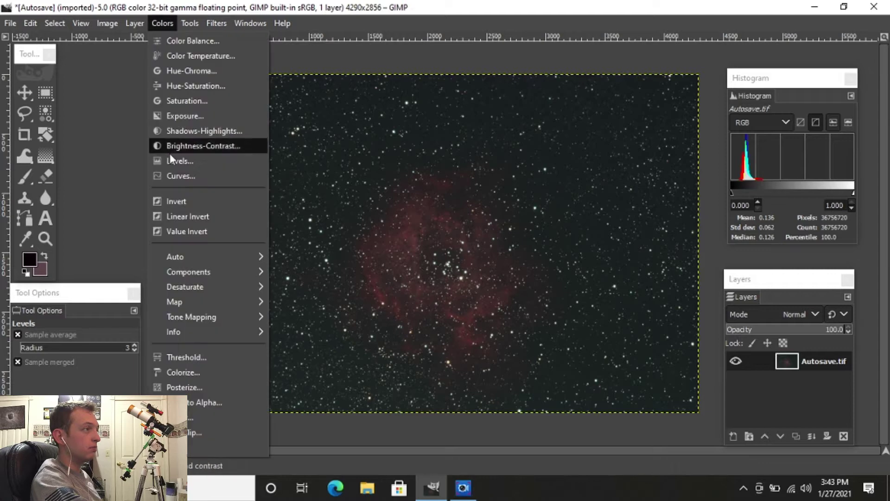
{"action": "left_click", "coordinate": [162, 161]}
{"action": "left_click", "coordinate": [83, 162]}
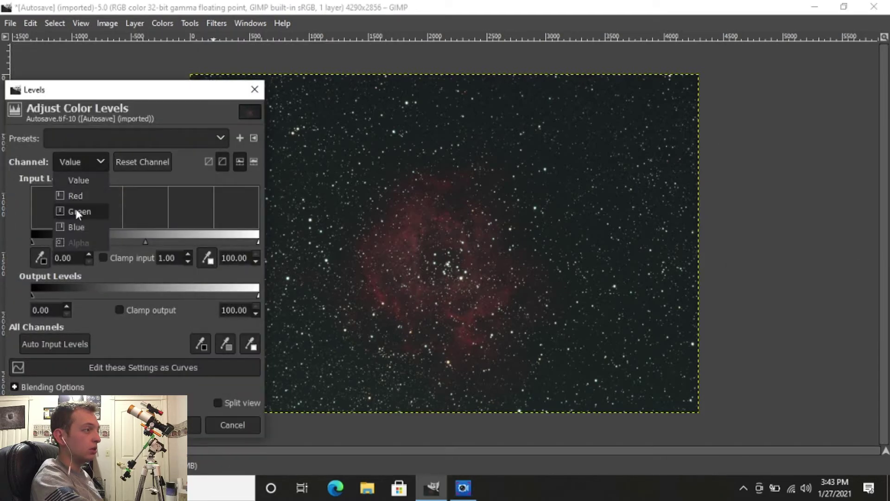
{"action": "left_click", "coordinate": [74, 207]}
{"action": "left_click_drag", "start_coordinate": [32, 240], "coordinate": [36, 242]}
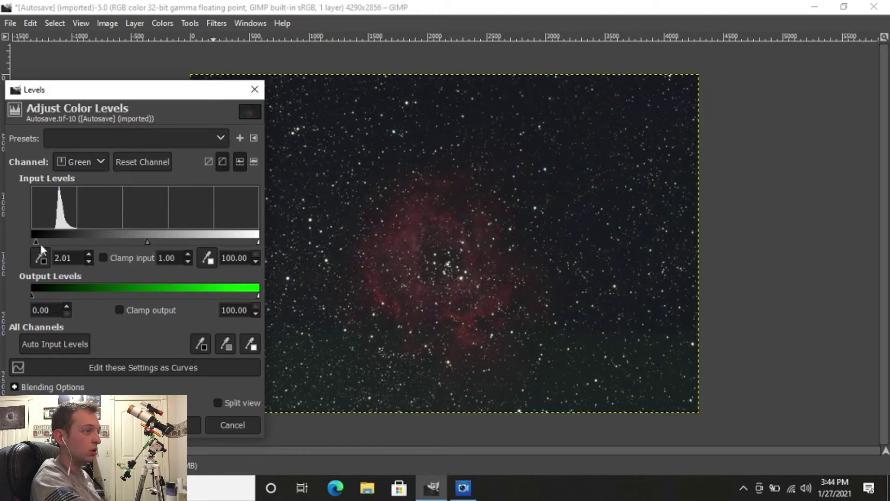
{"action": "left_click", "coordinate": [194, 425]}
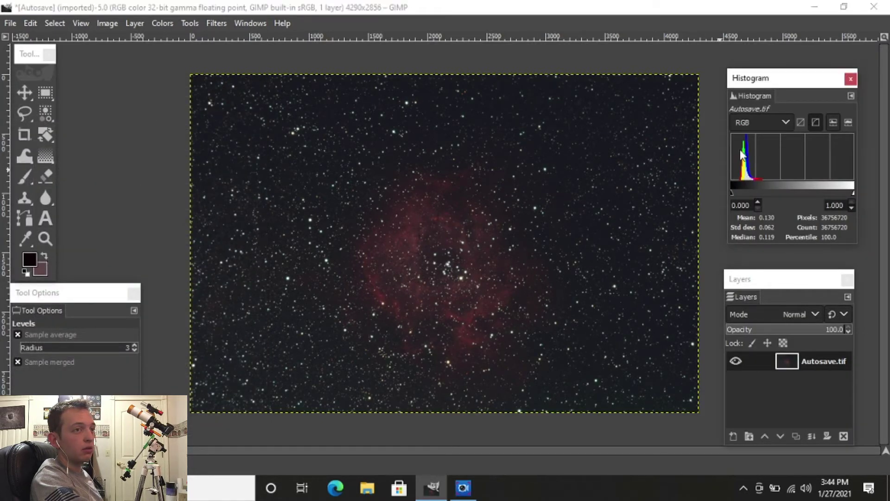
{"action": "left_click_drag", "start_coordinate": [740, 178], "coordinate": [738, 176]}
Fine-tune the green channel with Levels, setting its low input level to 1.15.
{"action": "left_click", "coordinate": [719, 84]}
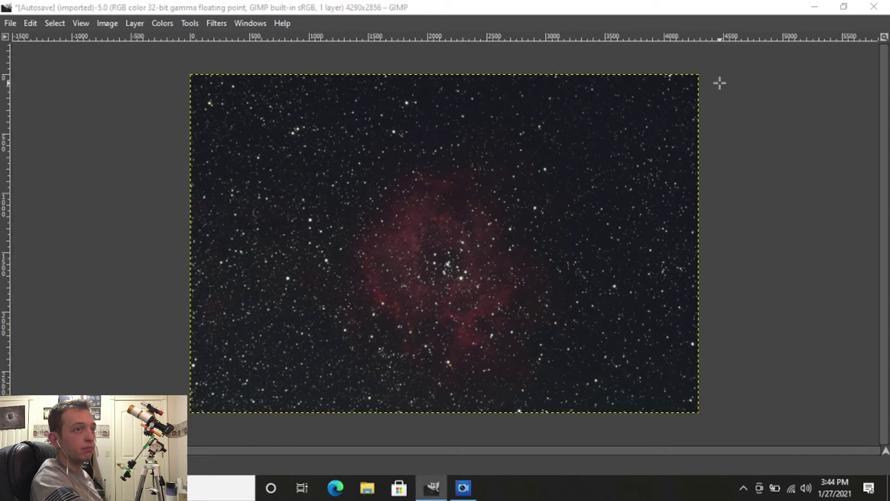
{"action": "left_click", "coordinate": [89, 163]}
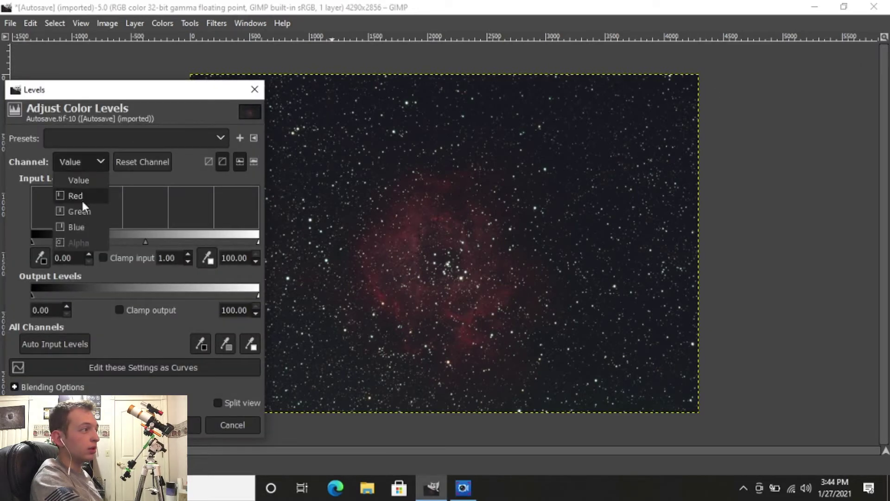
{"action": "left_click", "coordinate": [84, 208]}
{"action": "left_click_drag", "start_coordinate": [34, 239], "coordinate": [36, 239]}
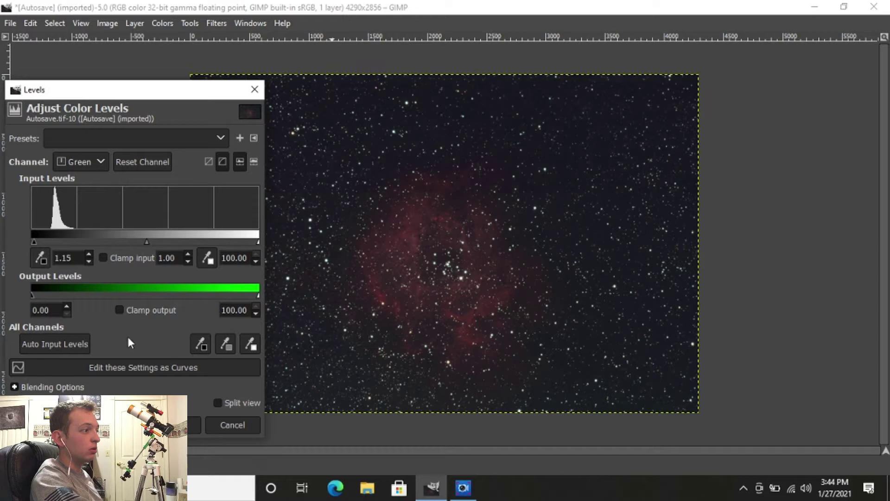
{"action": "left_click", "coordinate": [188, 423]}
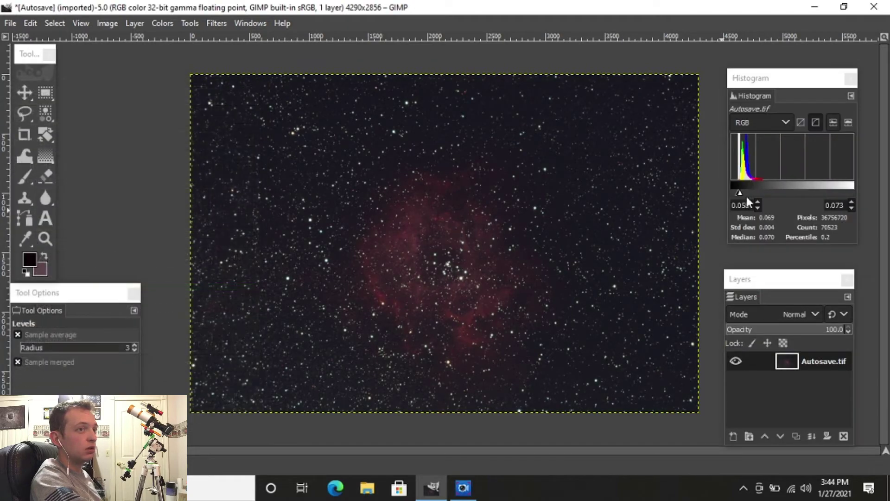
Set the lower limit of the histogram range to 0.000 and move the Histogram window slightly higher.
{"action": "left_click_drag", "start_coordinate": [737, 193], "coordinate": [724, 193]}
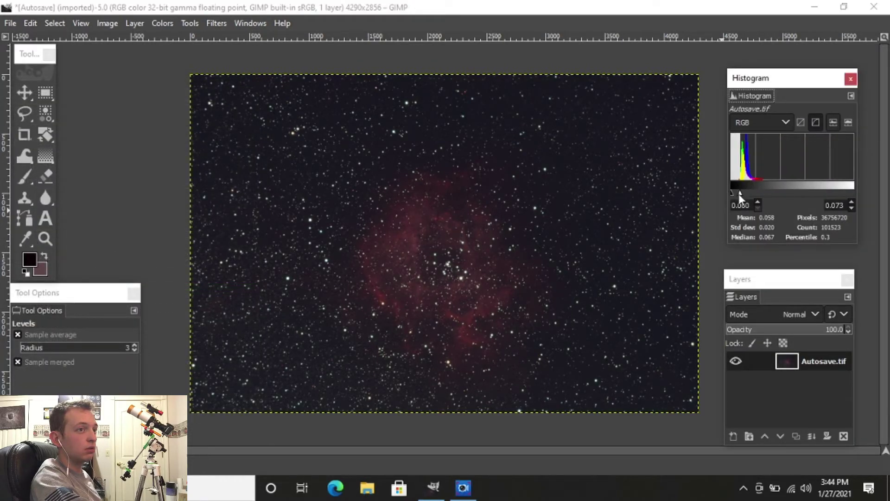
{"action": "left_click_drag", "start_coordinate": [813, 79], "coordinate": [807, 73]}
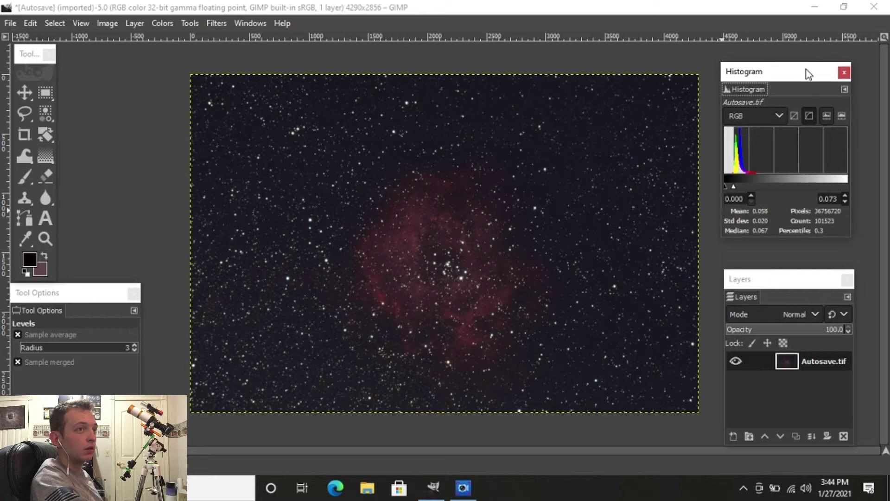
Raise the blue channel's low input level slightly with Levels and extend the histogram range's upper limit to 1.000.
{"action": "left_click", "coordinate": [163, 23]}
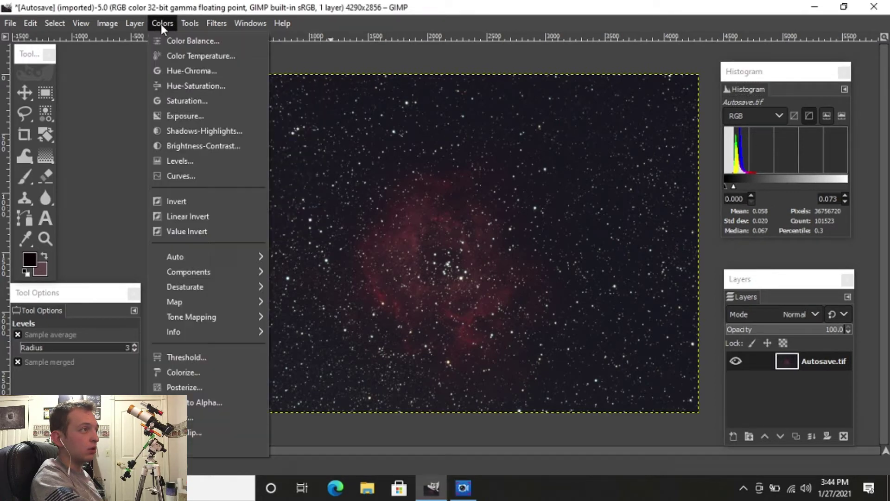
{"action": "left_click", "coordinate": [179, 159]}
{"action": "left_click", "coordinate": [79, 162]}
{"action": "left_click", "coordinate": [62, 232]}
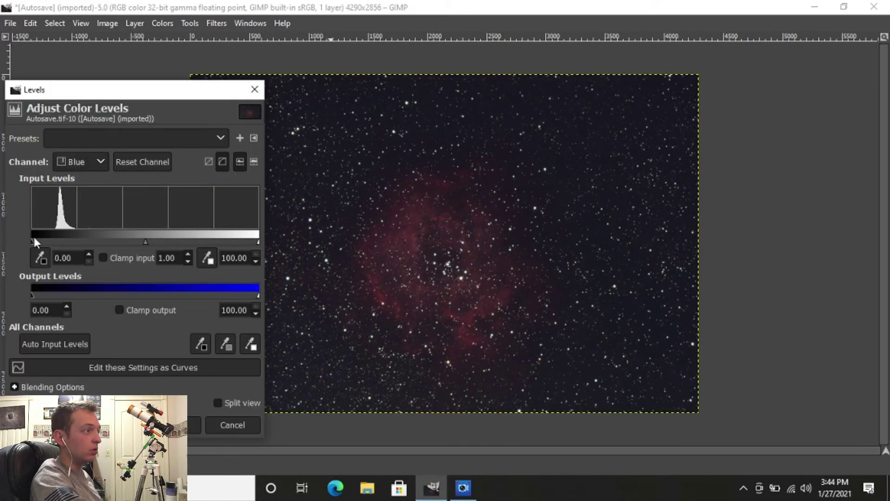
{"action": "left_click_drag", "start_coordinate": [34, 237], "coordinate": [40, 242]}
{"action": "left_click", "coordinate": [192, 423]}
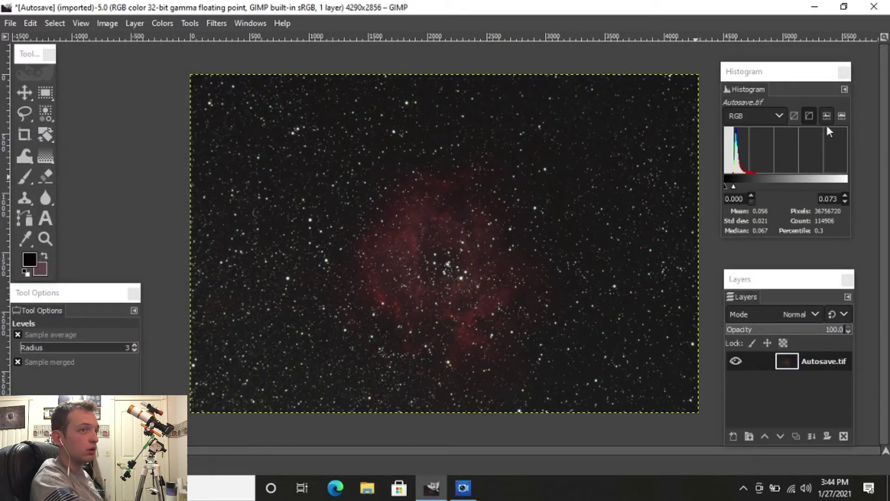
{"action": "left_click_drag", "start_coordinate": [738, 184], "coordinate": [886, 192]}
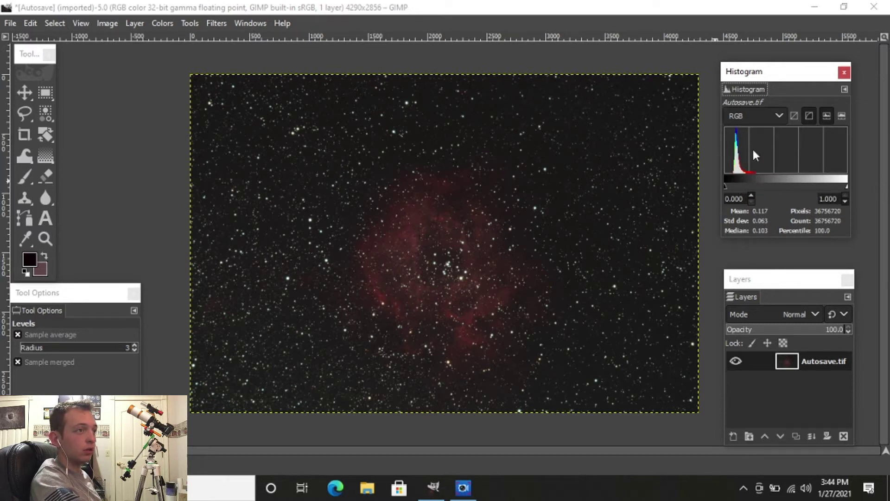
Darken the background with a Levels adjustment on the Value channel, setting its low input level to about 7.45.
{"action": "left_click", "coordinate": [168, 24]}
{"action": "left_click", "coordinate": [188, 159]}
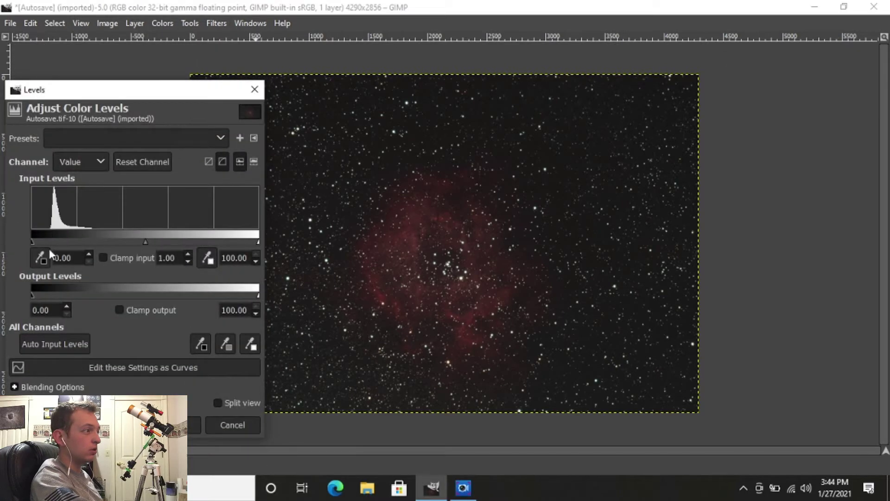
{"action": "left_click_drag", "start_coordinate": [33, 241], "coordinate": [46, 236]}
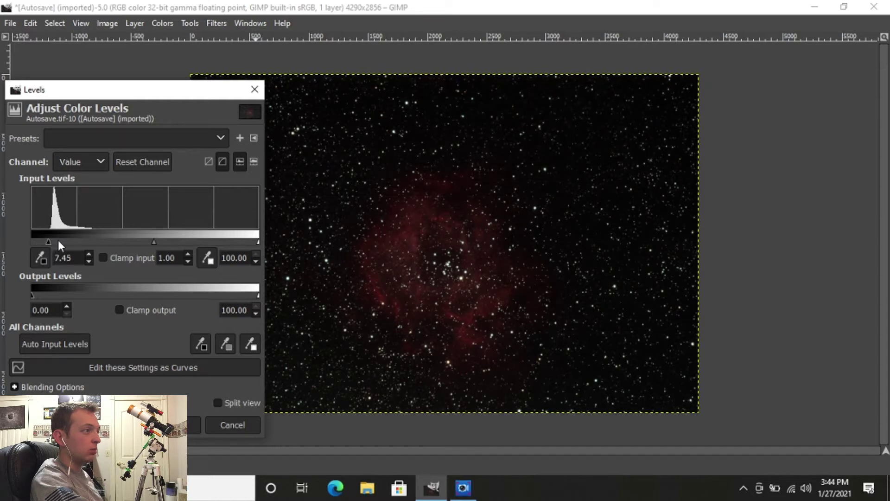
{"action": "left_click", "coordinate": [173, 425]}
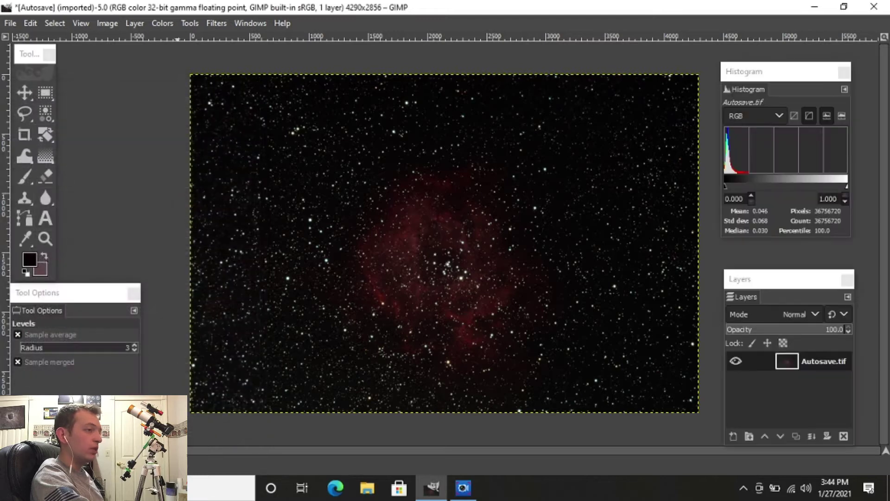
Duplicate the Autosave.tif layer and make the upper copy the active layer.
{"action": "right_click", "coordinate": [822, 362]}
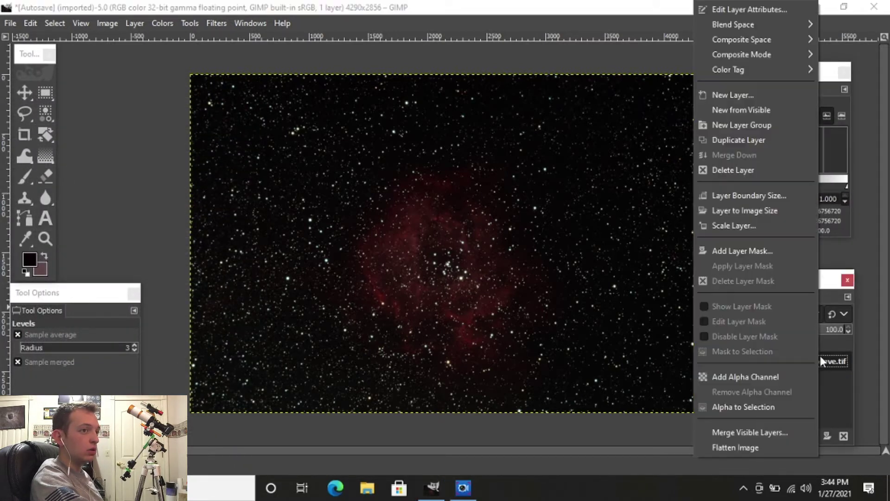
{"action": "left_click", "coordinate": [750, 140]}
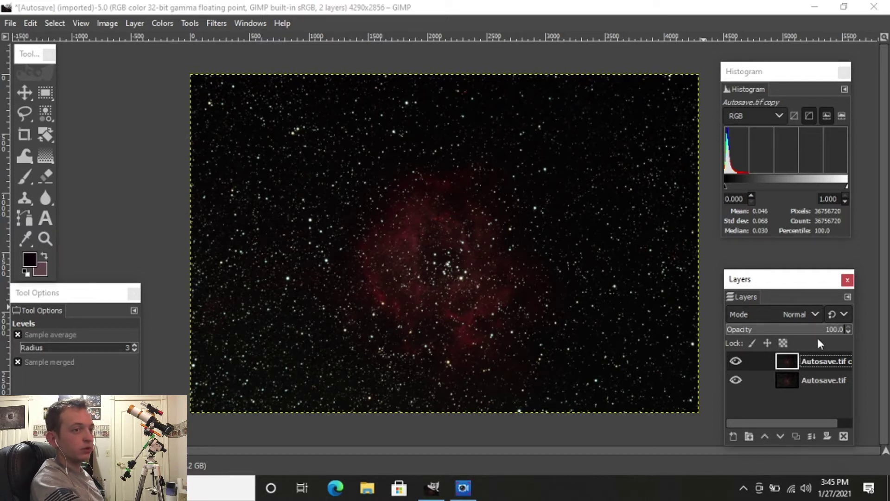
{"action": "left_click", "coordinate": [817, 383]}
{"action": "left_click", "coordinate": [823, 363]}
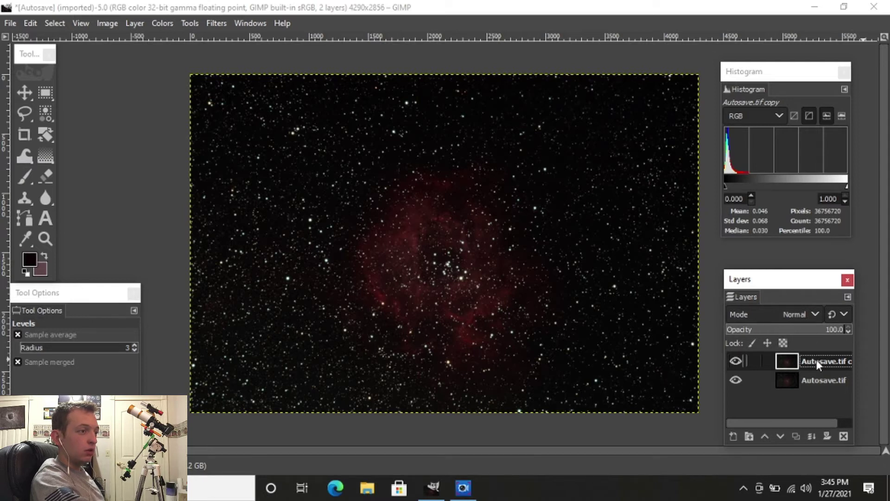
Brighten the layer copy with a smooth Value curve, placing a shadow point at about input 14.87, output 44.96 and a second point in the raised midtones.
{"action": "left_click", "coordinate": [171, 24]}
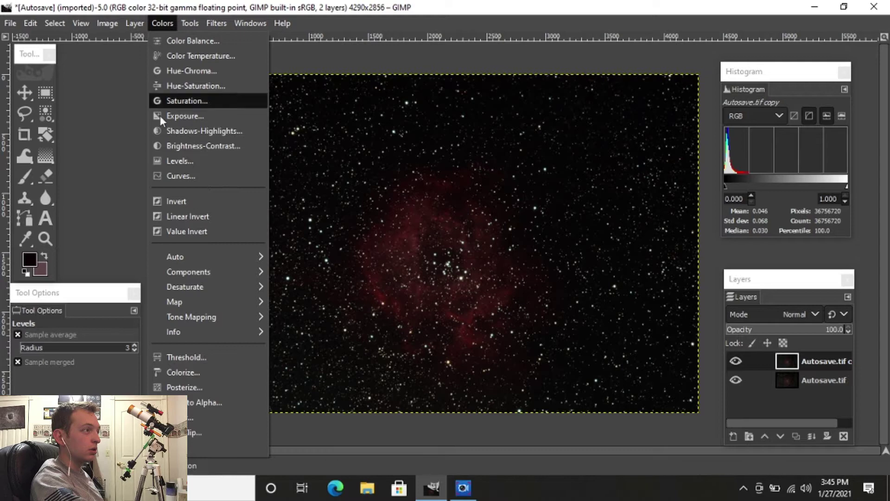
{"action": "left_click", "coordinate": [177, 175]}
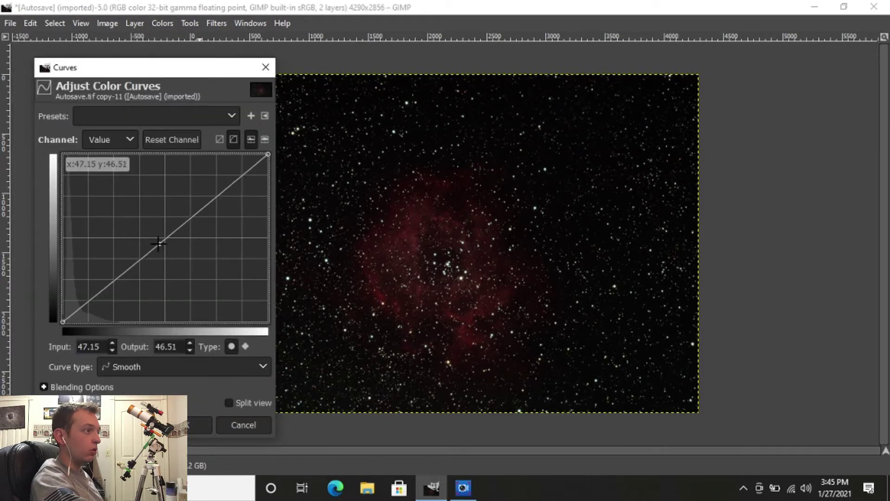
{"action": "left_click_drag", "start_coordinate": [158, 243], "coordinate": [112, 218]}
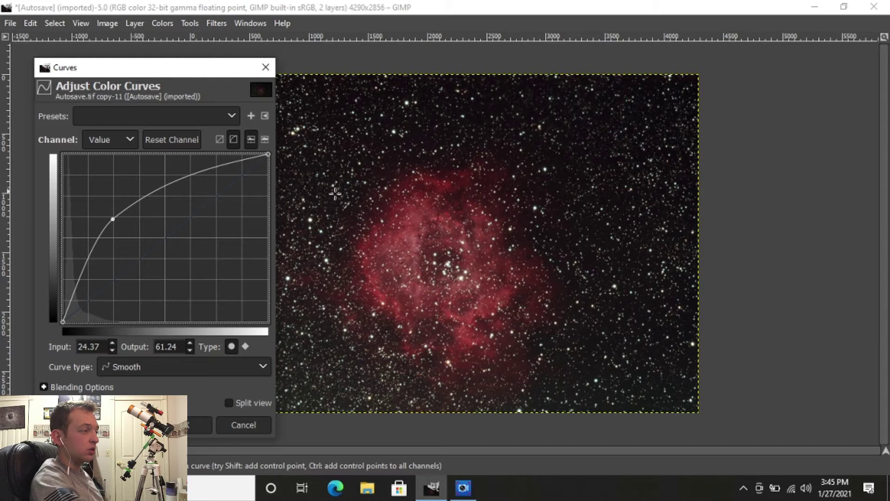
{"action": "mouse_move", "coordinate": [111, 219]}
{"action": "left_mouse_down"}
{"action": "mouse_move", "coordinate": [78, 199]}
{"action": "mouse_move", "coordinate": [109, 225]}
{"action": "left_mouse_up"}
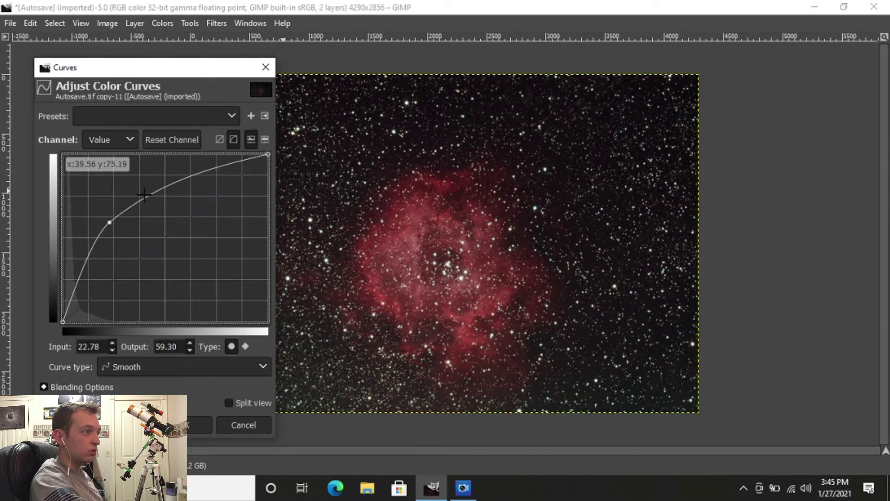
{"action": "left_click_drag", "start_coordinate": [155, 188], "coordinate": [160, 184]}
{"action": "left_click_drag", "start_coordinate": [111, 224], "coordinate": [95, 248]}
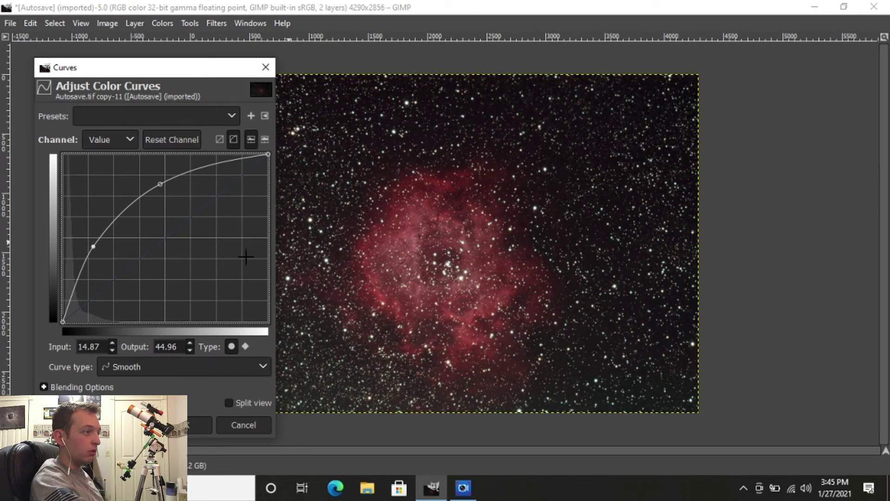
{"action": "left_click", "coordinate": [200, 421]}
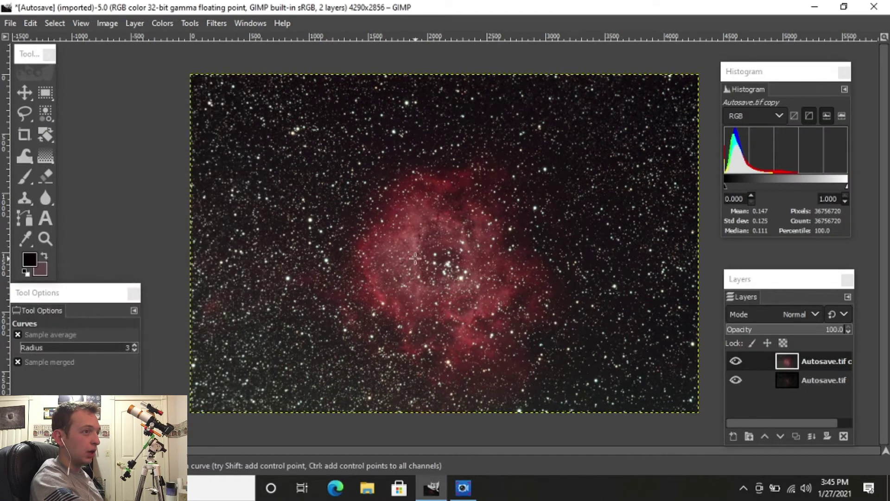
Set the layer copy's Value low input level to about 2.58 with Levels.
{"action": "left_click", "coordinate": [163, 24]}
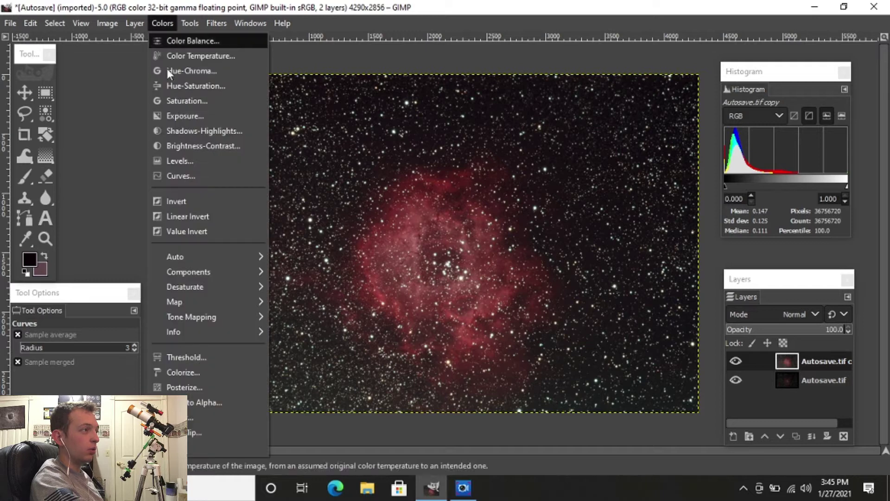
{"action": "left_click", "coordinate": [198, 162]}
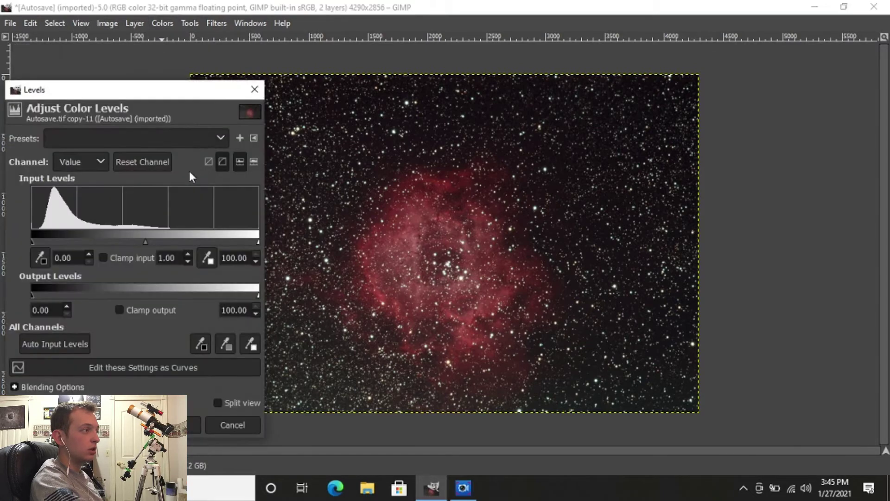
{"action": "left_click_drag", "start_coordinate": [34, 239], "coordinate": [37, 244]}
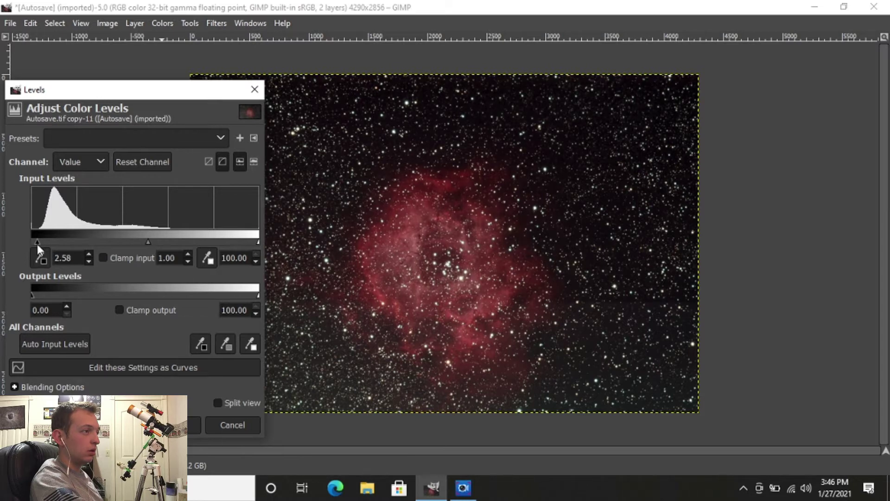
{"action": "left_click", "coordinate": [172, 425]}
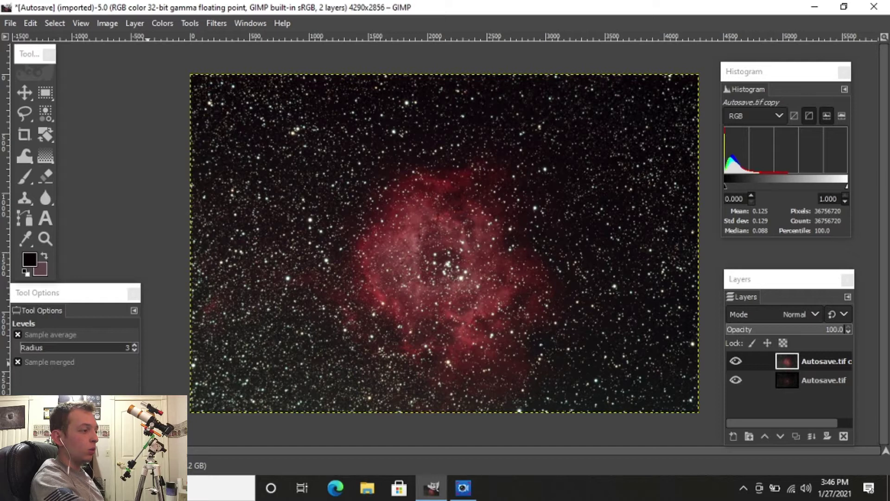
Examine the nebula's core and stars at several magnifications, including 100 %, and return to the view of the whole image.
{"action": "left_click", "coordinate": [104, 466]}
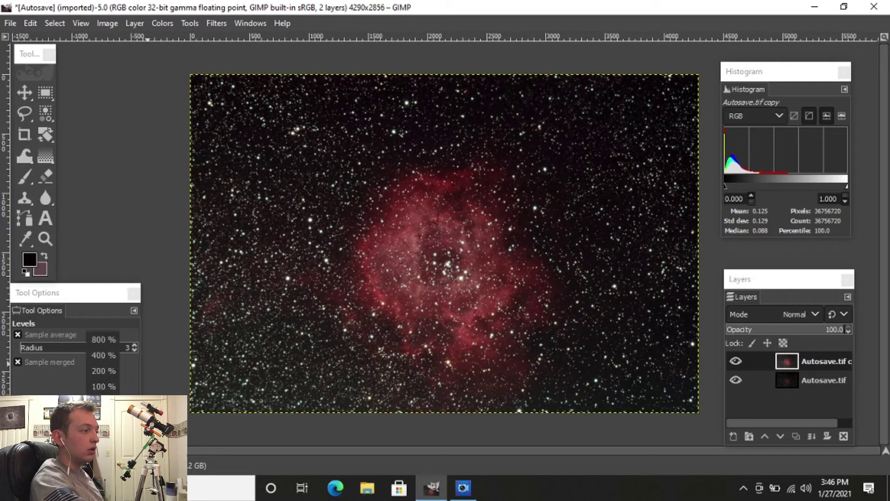
{"action": "left_click", "coordinate": [103, 418]}
{"action": "scroll", "coordinate": [172, 420], "scroll_direction": "down", "scroll_amount": 1}
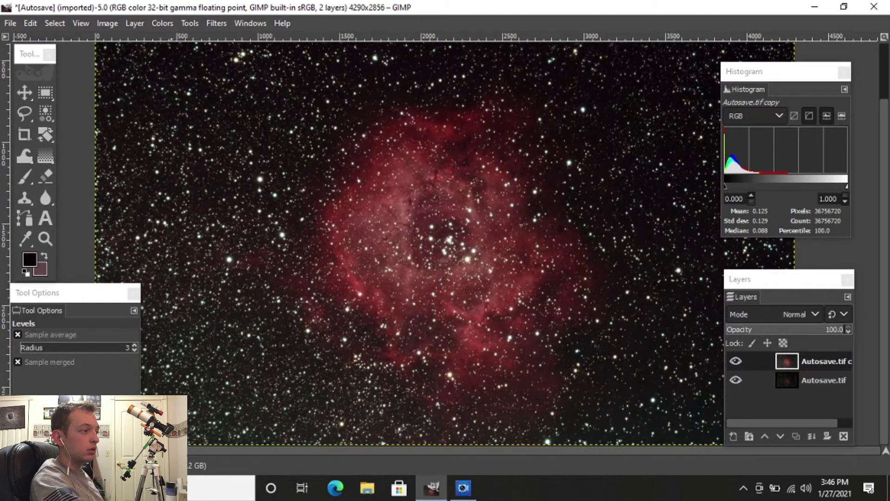
{"action": "left_click", "coordinate": [104, 466]}
{"action": "left_click", "coordinate": [98, 388]}
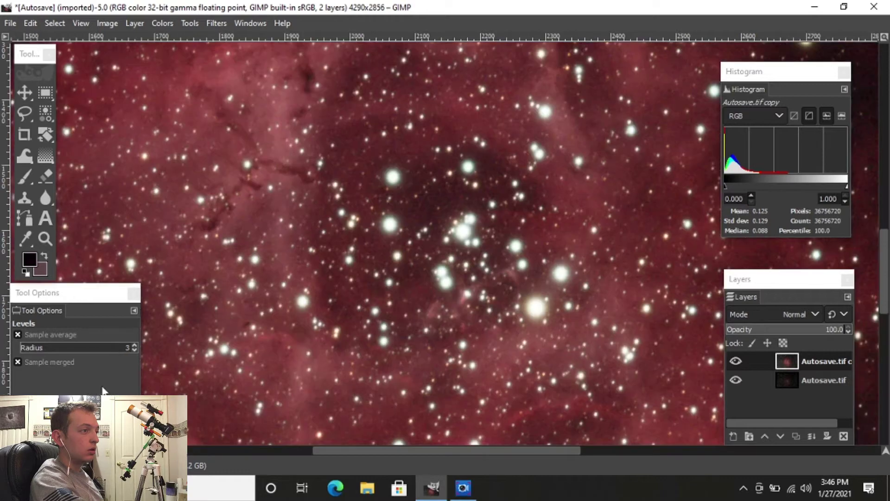
{"action": "scroll", "coordinate": [296, 273], "scroll_direction": "down", "scroll_amount": 3}
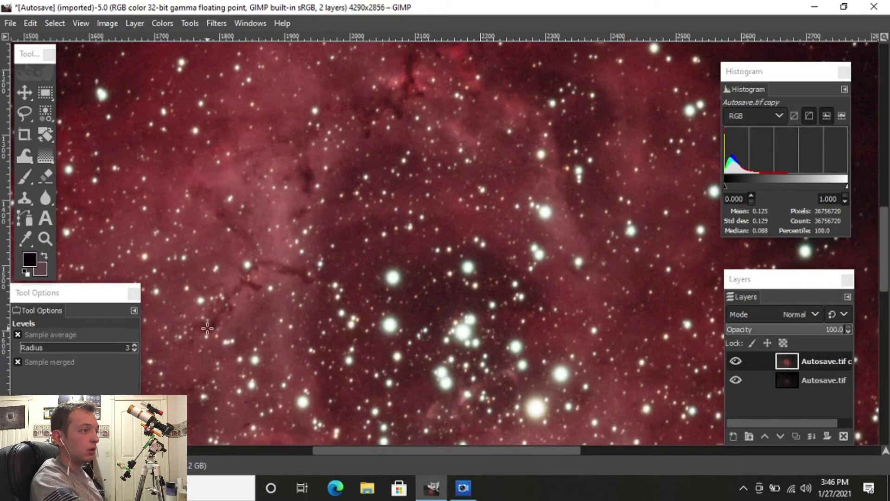
{"action": "left_click", "coordinate": [105, 466]}
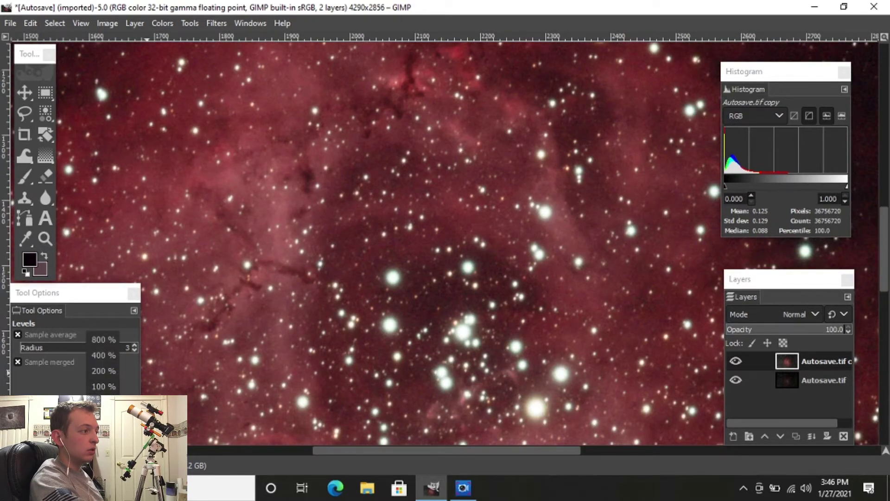
{"action": "left_click", "coordinate": [102, 450]}
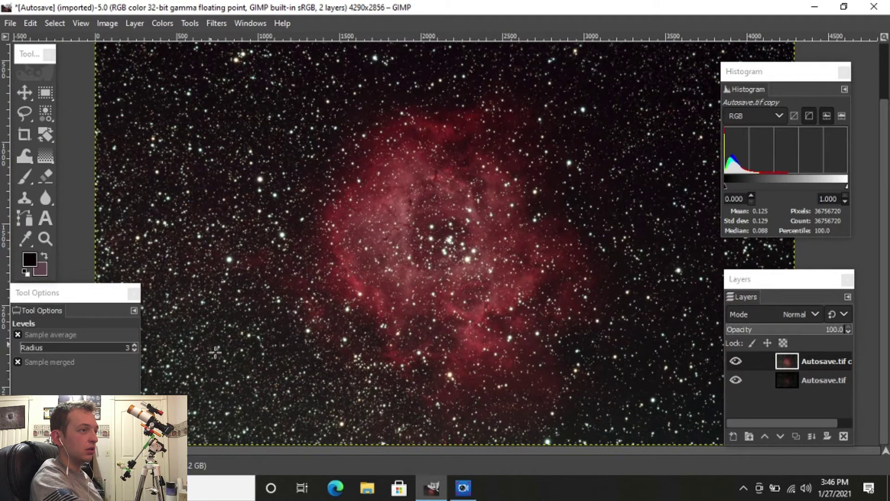
{"action": "left_click", "coordinate": [104, 466]}
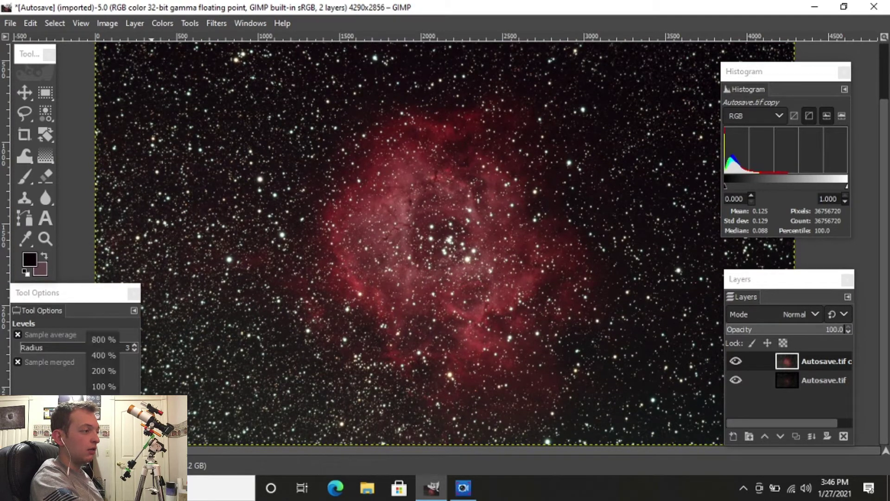
{"action": "key", "text": "Escape"}
{"action": "left_click", "coordinate": [104, 465]}
{"action": "left_click", "coordinate": [102, 403]}
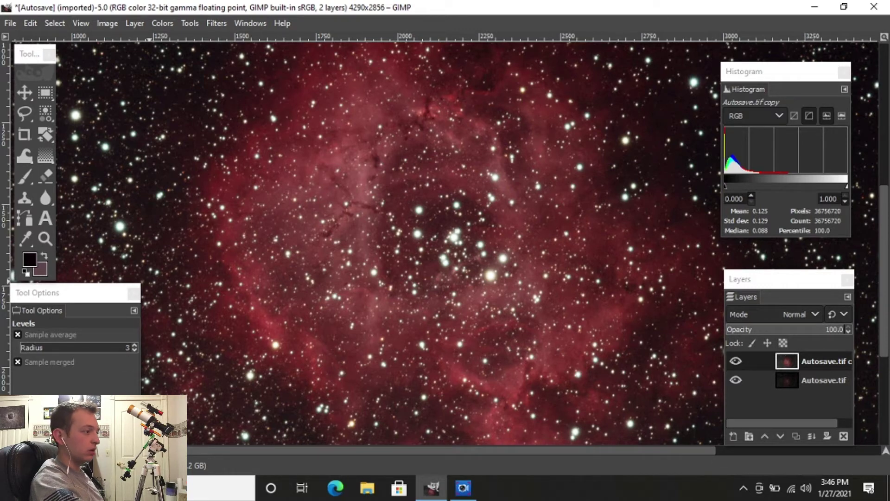
{"action": "left_click", "coordinate": [104, 465]}
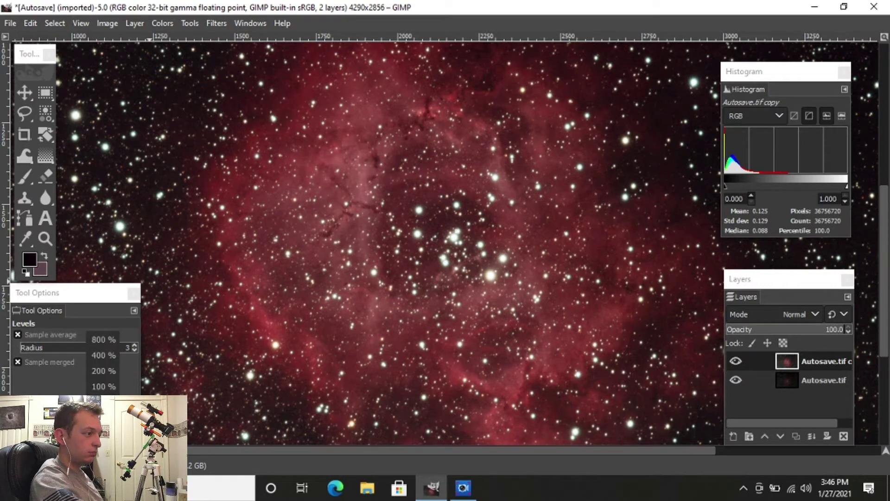
{"action": "left_click", "coordinate": [101, 402]}
{"action": "left_click", "coordinate": [109, 465]}
{"action": "left_click", "coordinate": [102, 433]}
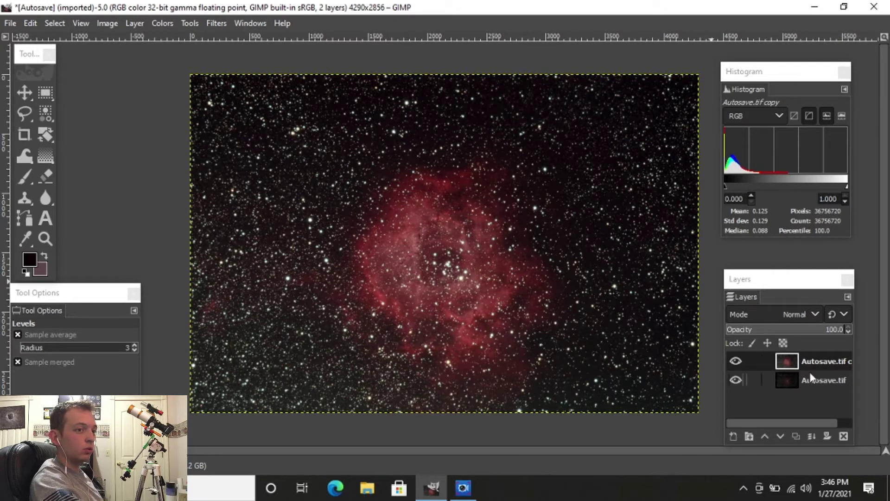
Crop the image to about 3663 x 2475 pixels around the nebula, trimming the upper edge and both sides.
{"action": "left_click", "coordinate": [25, 134]}
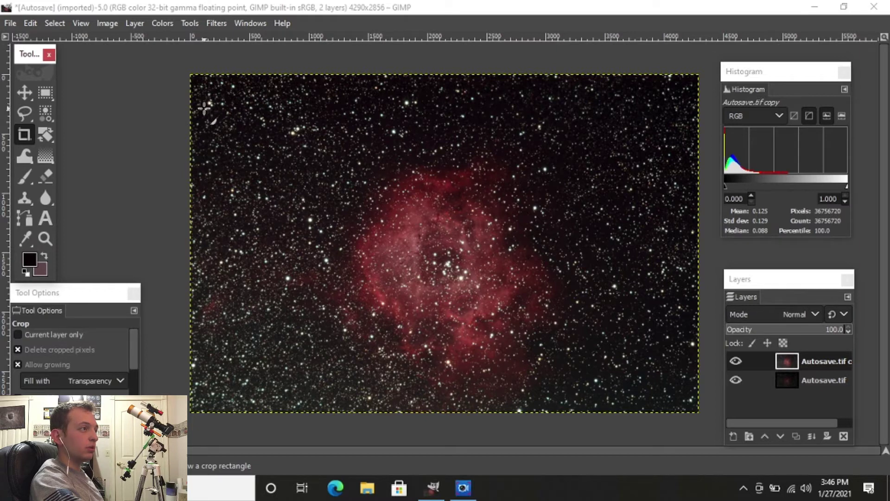
{"action": "left_click_drag", "start_coordinate": [201, 100], "coordinate": [636, 393]}
{"action": "left_click_drag", "start_coordinate": [490, 306], "coordinate": [515, 323]}
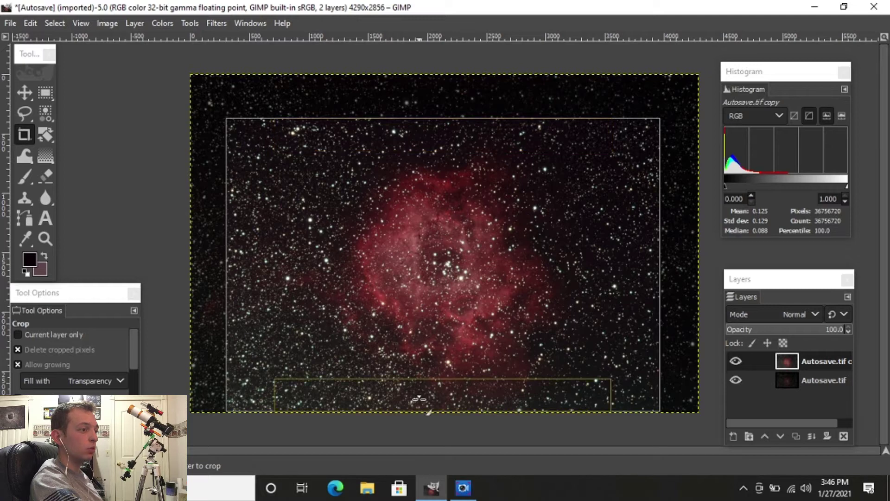
{"action": "key", "text": "Return"}
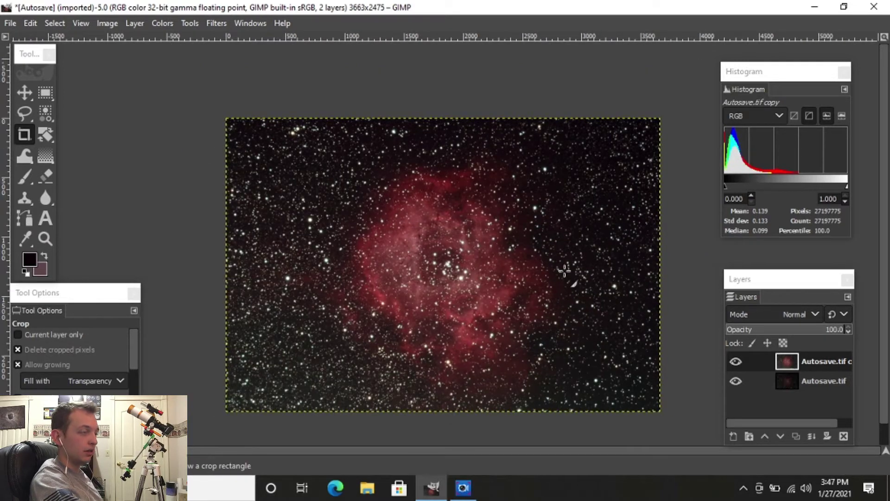
{"action": "scroll", "coordinate": [417, 299], "scroll_direction": "up", "scroll_amount": 1}
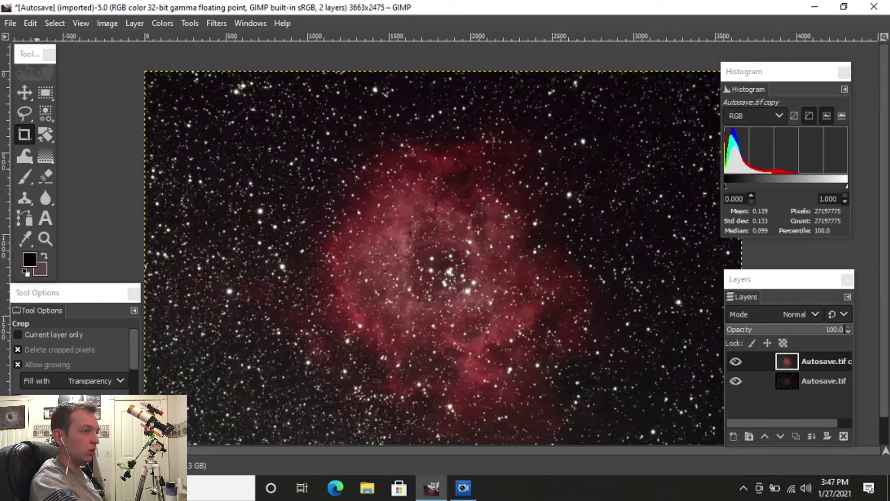
{"action": "scroll", "coordinate": [418, 299], "scroll_direction": "down", "scroll_amount": 1}
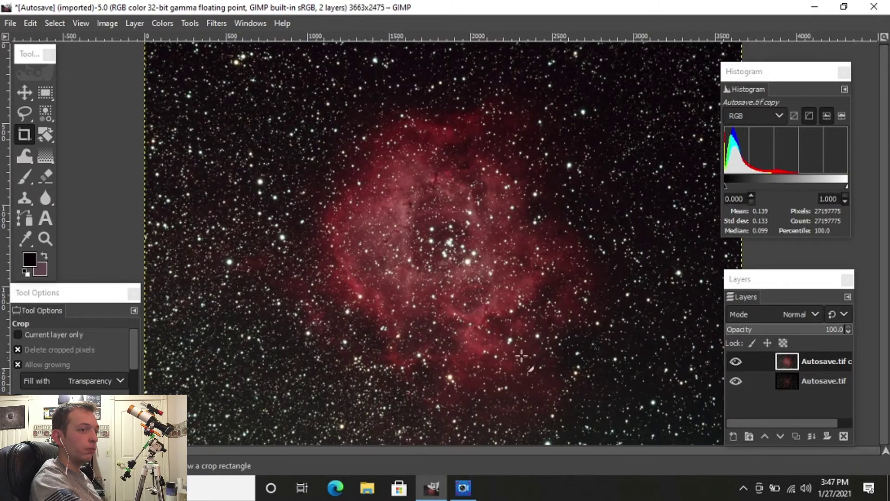
Duplicate the cropped top layer copy.
{"action": "right_click", "coordinate": [820, 355]}
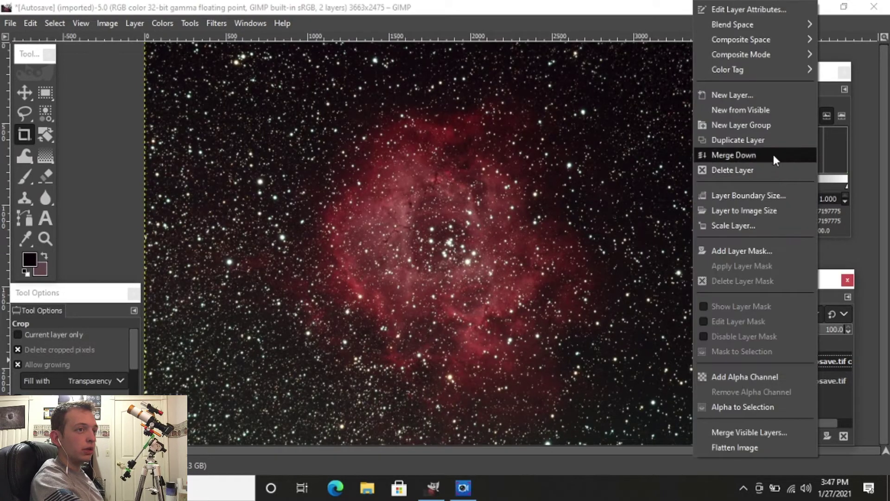
{"action": "left_click", "coordinate": [771, 140]}
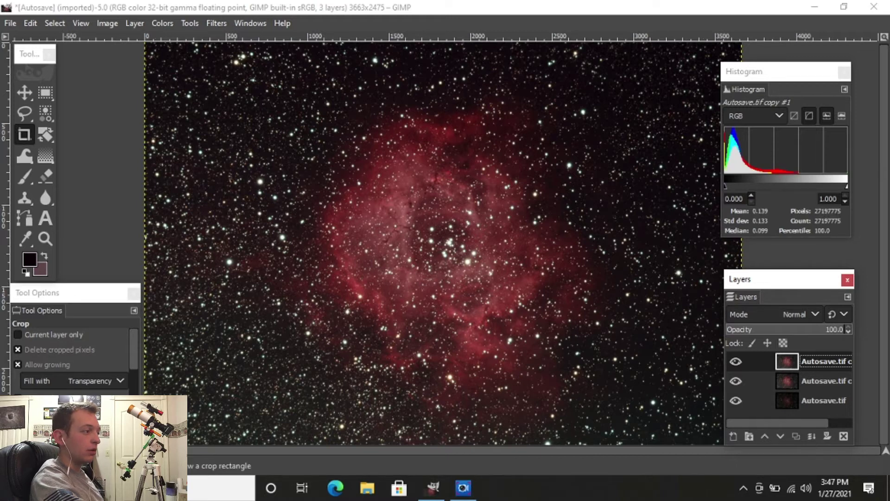
Shape a smooth Value curve on the new layer with raised midtones and a shadow point at about input 24.37, output 23.64.
{"action": "left_click", "coordinate": [107, 465]}
{"action": "left_click", "coordinate": [103, 402]}
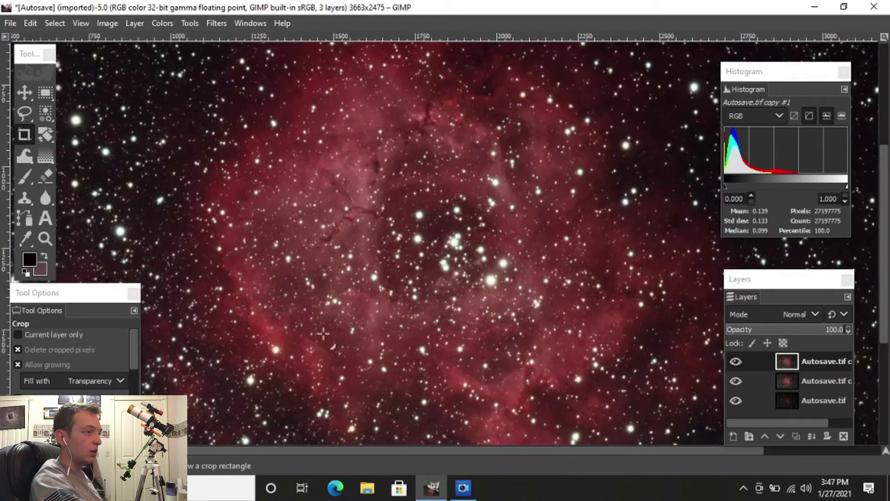
{"action": "scroll", "coordinate": [522, 272], "scroll_direction": "up", "scroll_amount": 2}
{"action": "scroll", "coordinate": [522, 272], "scroll_direction": "down", "scroll_amount": 2}
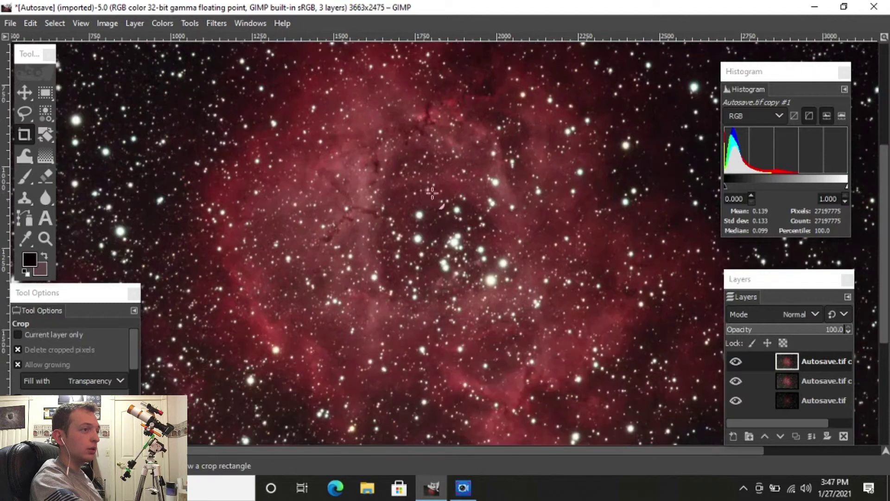
{"action": "left_click", "coordinate": [158, 27]}
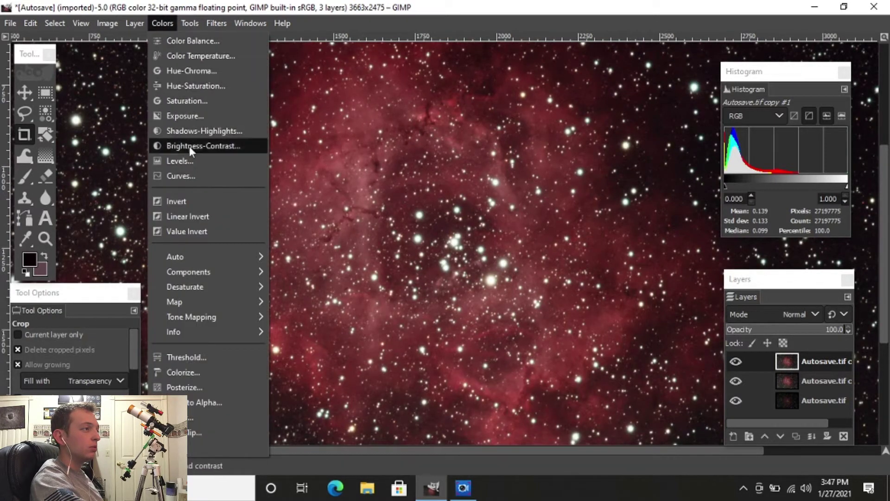
{"action": "left_click", "coordinate": [190, 176]}
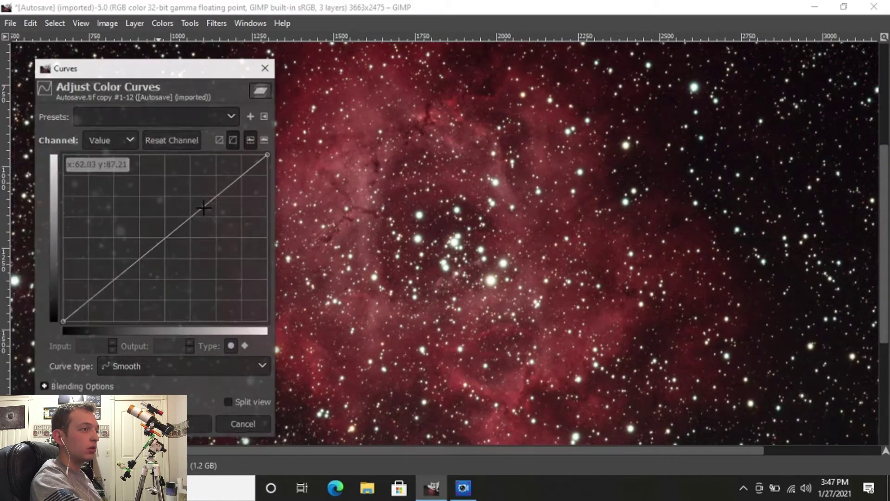
{"action": "left_click", "coordinate": [112, 465]}
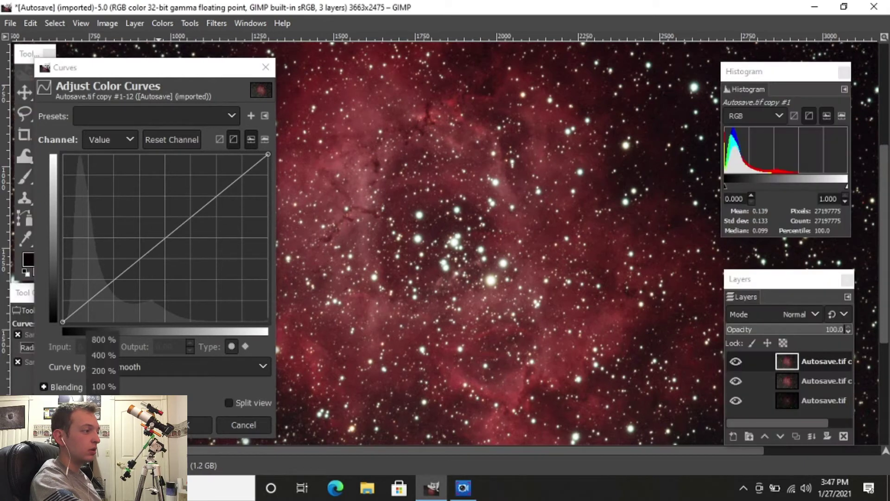
{"action": "key", "text": "shift+ctrl+j"}
{"action": "left_click_drag", "start_coordinate": [183, 249], "coordinate": [166, 220]}
{"action": "left_click_drag", "start_coordinate": [117, 268], "coordinate": [113, 282]}
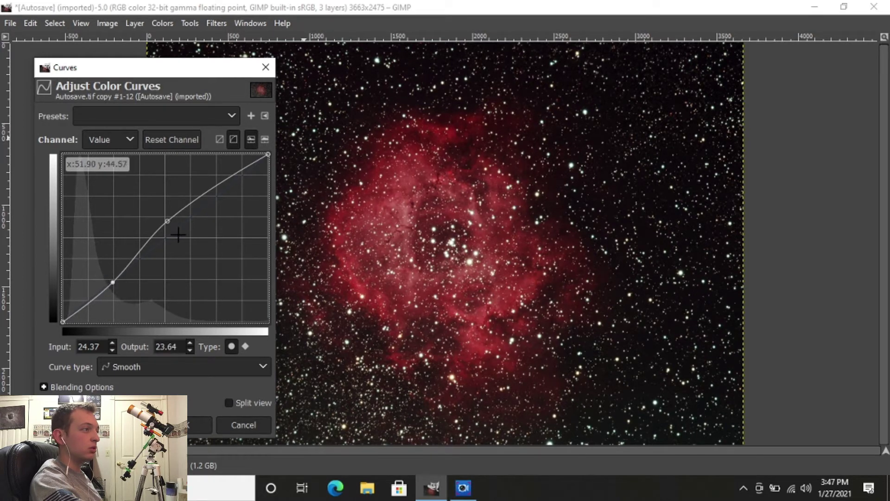
Raise the curve's midtone point slightly, lower the shadow point to about input 23.73, output 19.77, and apply the curve.
{"action": "left_click", "coordinate": [171, 223]}
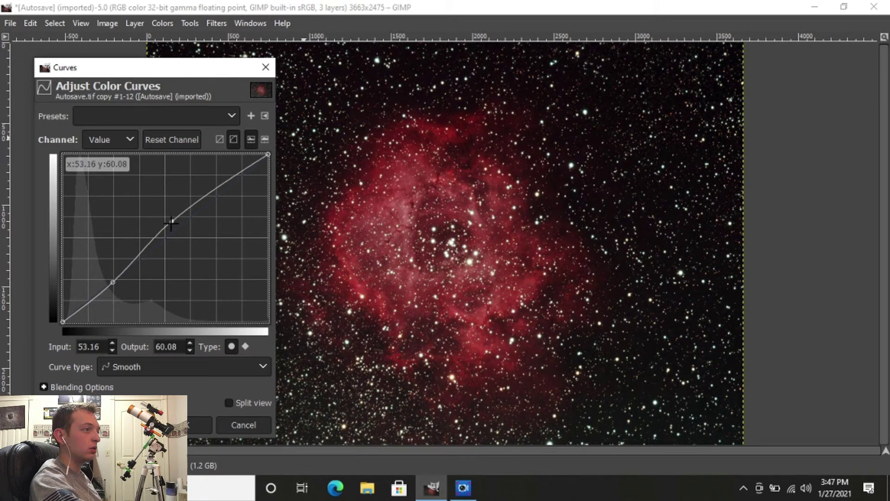
{"action": "left_click_drag", "start_coordinate": [171, 222], "coordinate": [171, 219]}
{"action": "left_click_drag", "start_coordinate": [114, 281], "coordinate": [111, 288]}
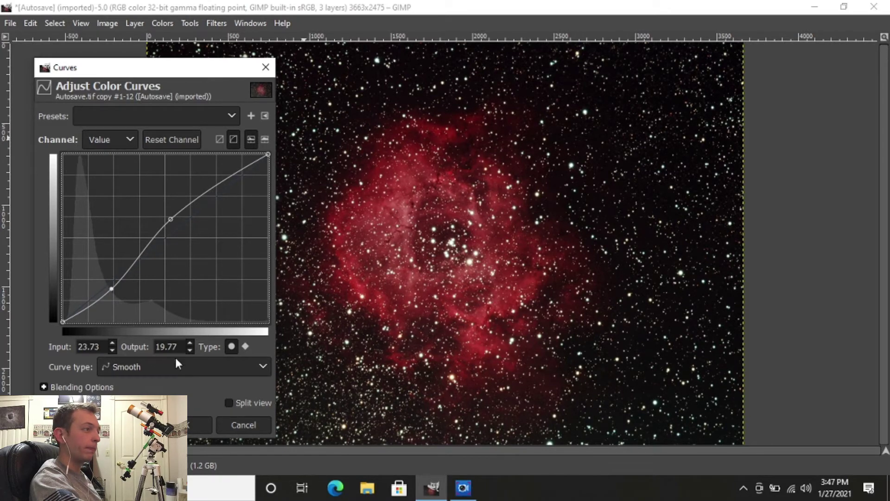
{"action": "left_click", "coordinate": [186, 428]}
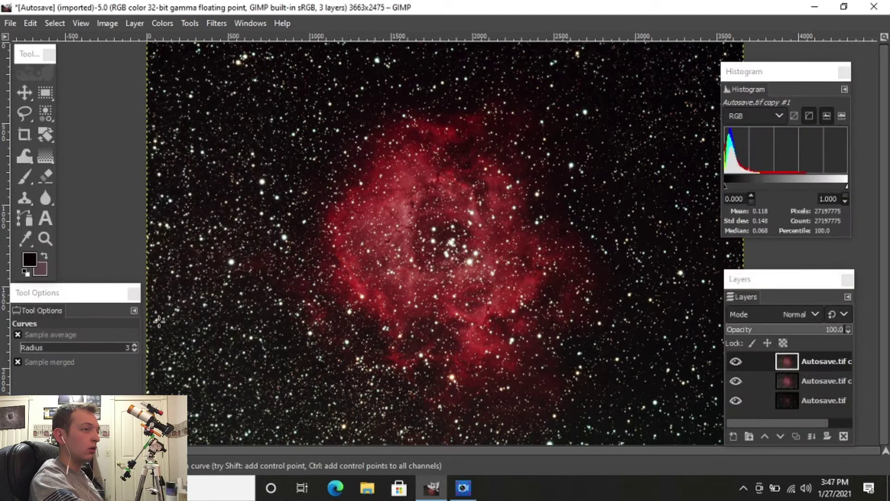
Duplicate the contrast-enhanced top layer.
{"action": "right_click", "coordinate": [809, 363]}
{"action": "left_click", "coordinate": [705, 139]}
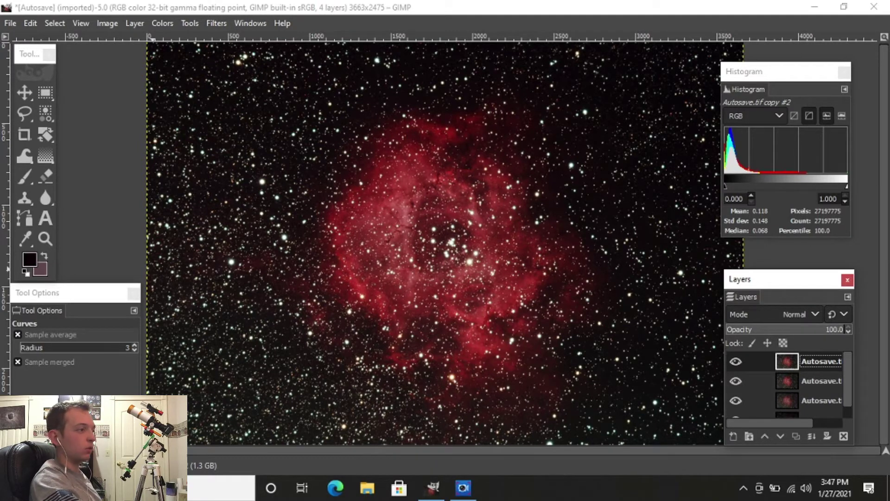
Examine the nebula's core and its dark lanes at 100 %, and return to the view of the whole image.
{"action": "left_click", "coordinate": [102, 465]}
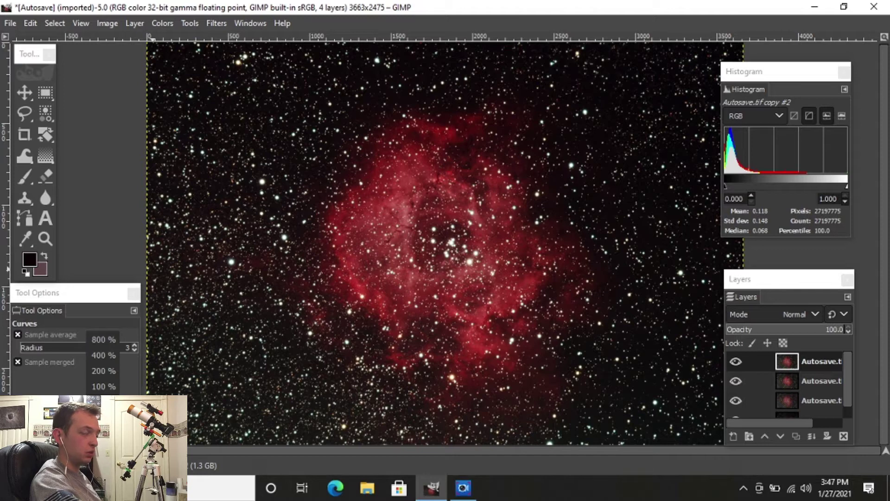
{"action": "left_click", "coordinate": [97, 385]}
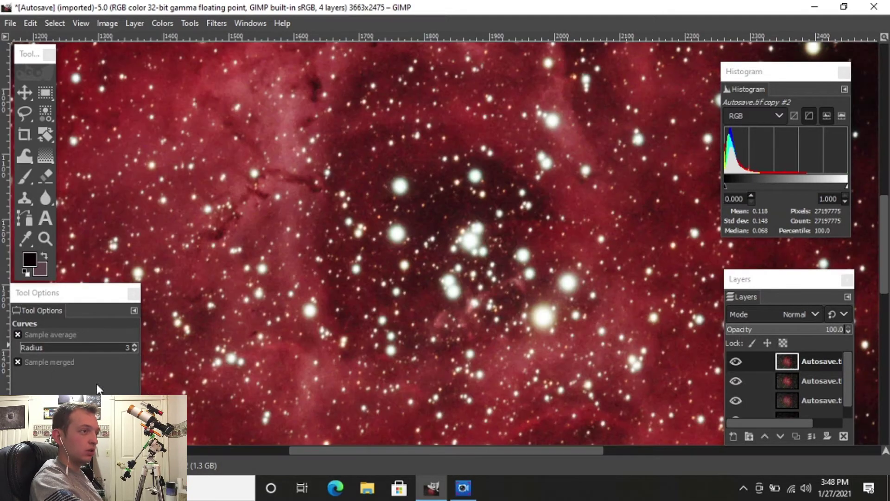
{"action": "scroll", "coordinate": [481, 253], "scroll_direction": "up", "scroll_amount": 5}
{"action": "scroll", "coordinate": [481, 253], "scroll_direction": "down", "scroll_amount": 5}
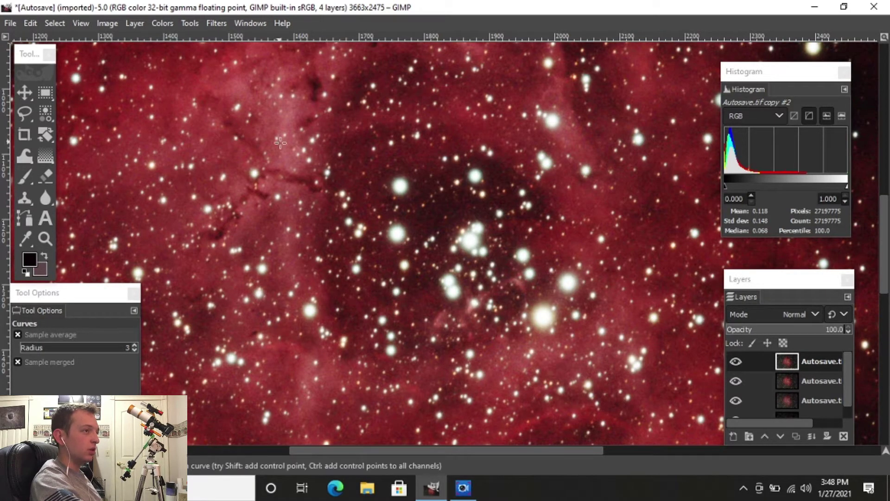
{"action": "scroll", "coordinate": [180, 45], "scroll_direction": "up", "scroll_amount": 5}
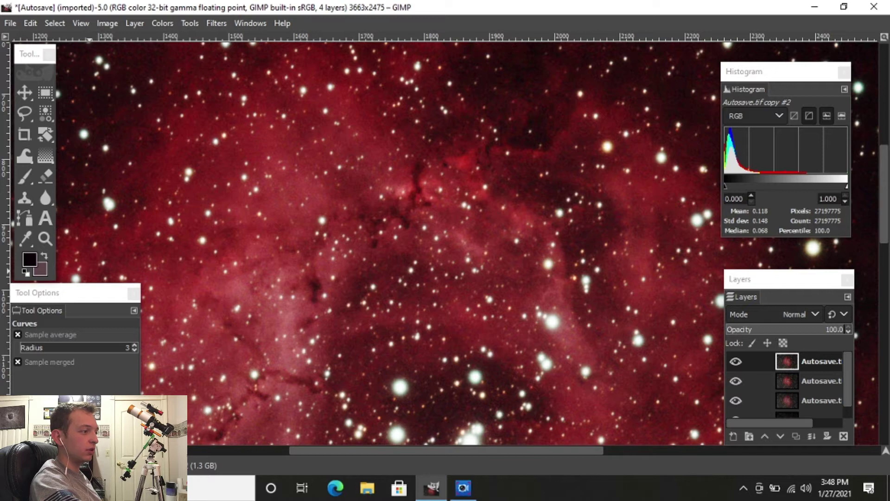
{"action": "left_click", "coordinate": [113, 465]}
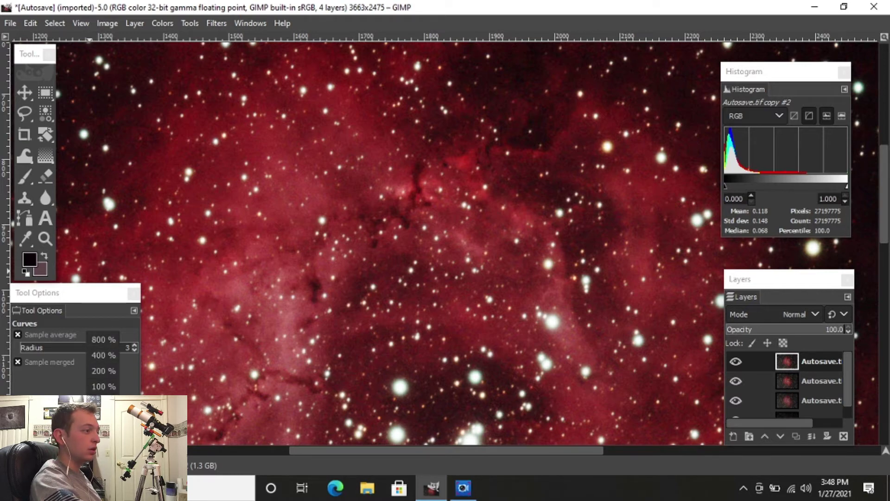
{"action": "left_click", "coordinate": [103, 418]}
{"action": "scroll", "coordinate": [657, 236], "scroll_direction": "down", "scroll_amount": 1}
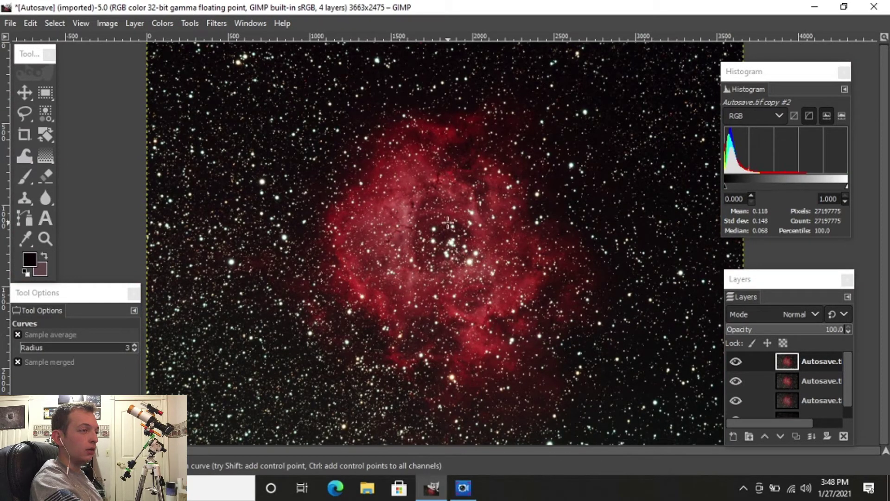
Darken the background of the top layer with Levels by setting the Value low input level to about 0.57.
{"action": "left_click", "coordinate": [160, 23]}
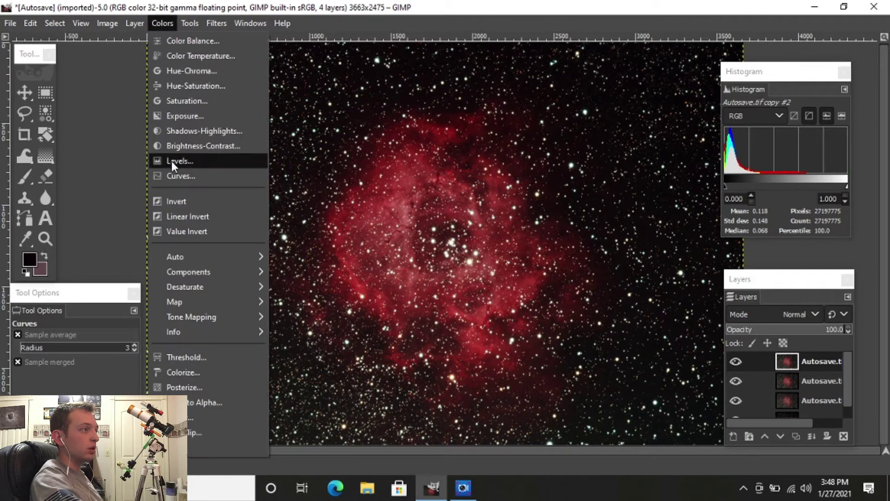
{"action": "left_click", "coordinate": [172, 162]}
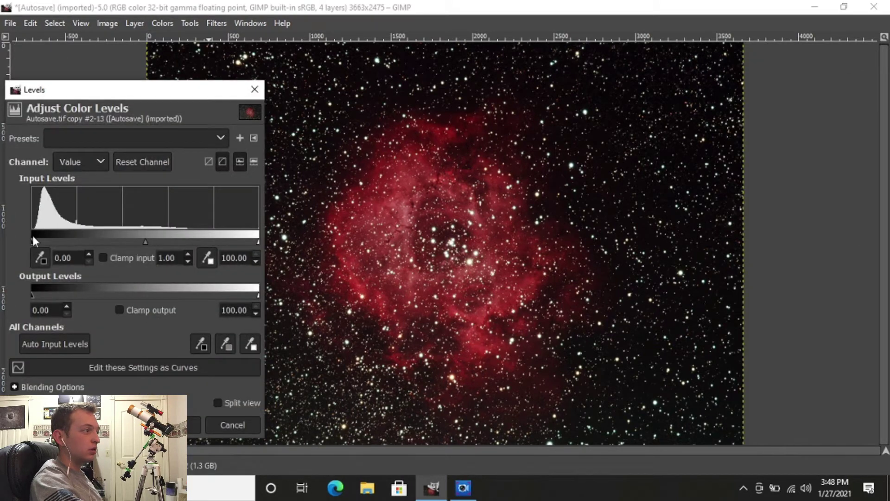
{"action": "left_click_drag", "start_coordinate": [32, 242], "coordinate": [33, 246]}
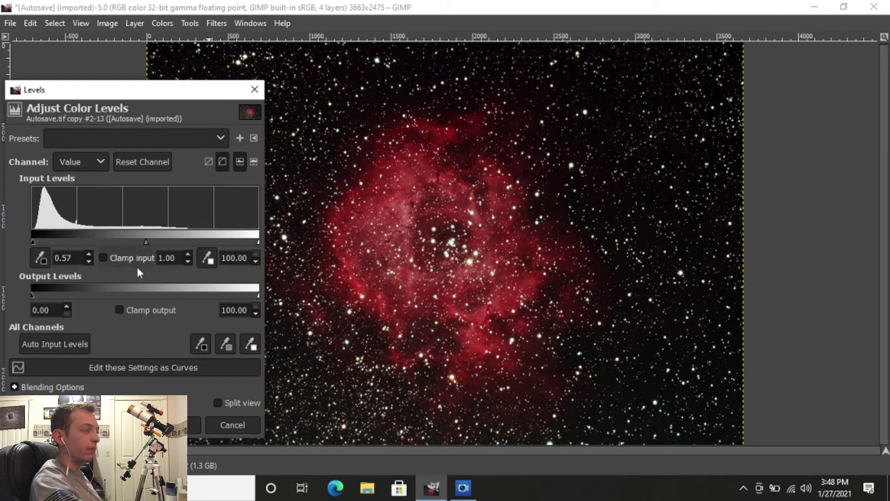
{"action": "key", "text": "Return"}
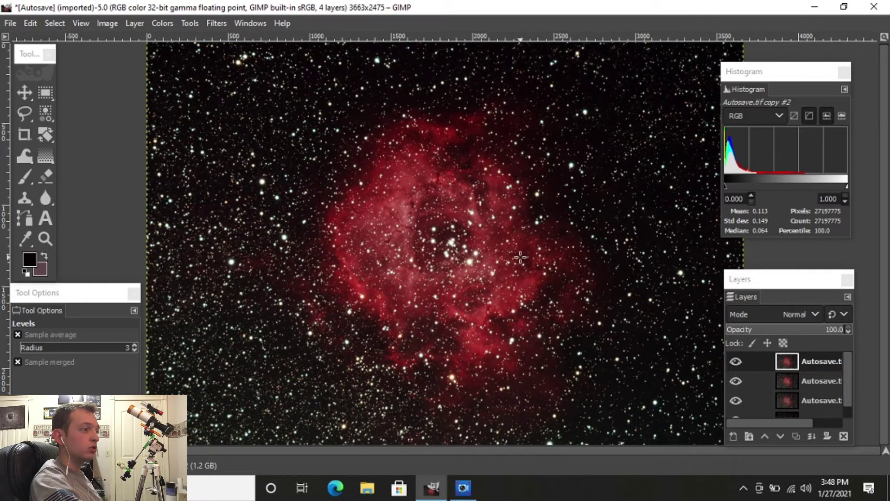
Duplicate the levels-adjusted top layer.
{"action": "right_click", "coordinate": [808, 363]}
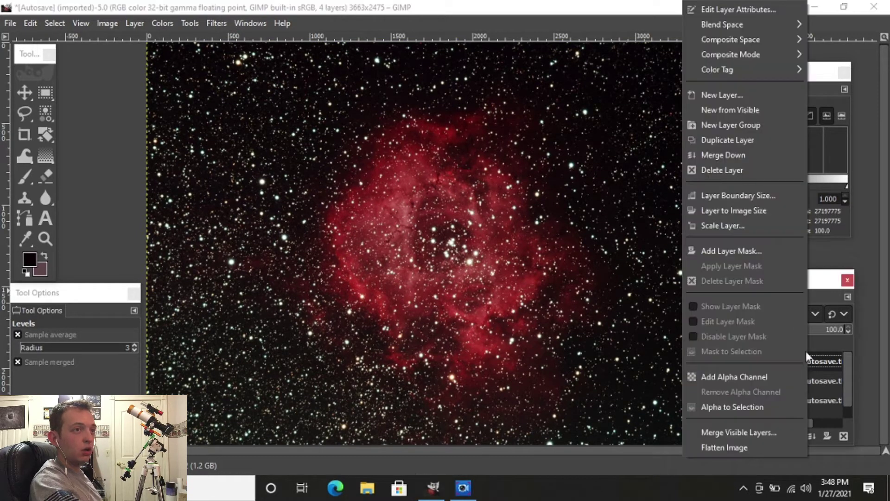
{"action": "left_click", "coordinate": [742, 136]}
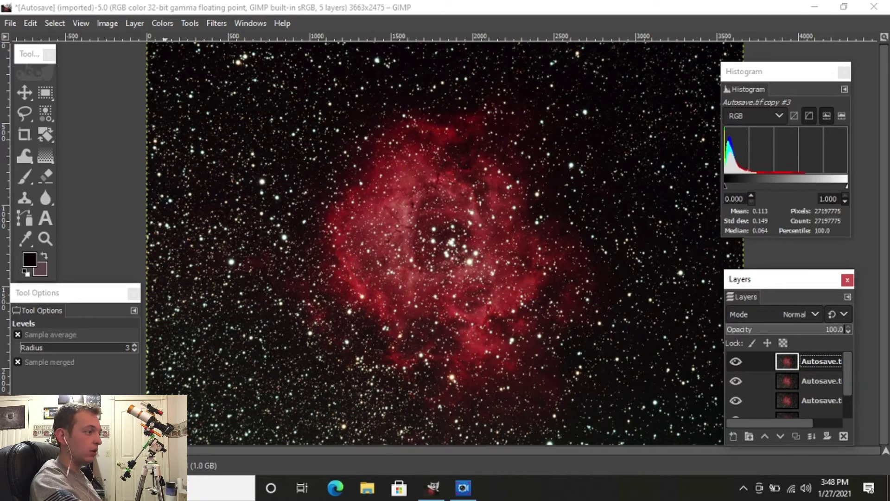
Select the bright stars by colour, sampling the white centre of a bright star in the nebula's core.
{"action": "left_click", "coordinate": [102, 465]}
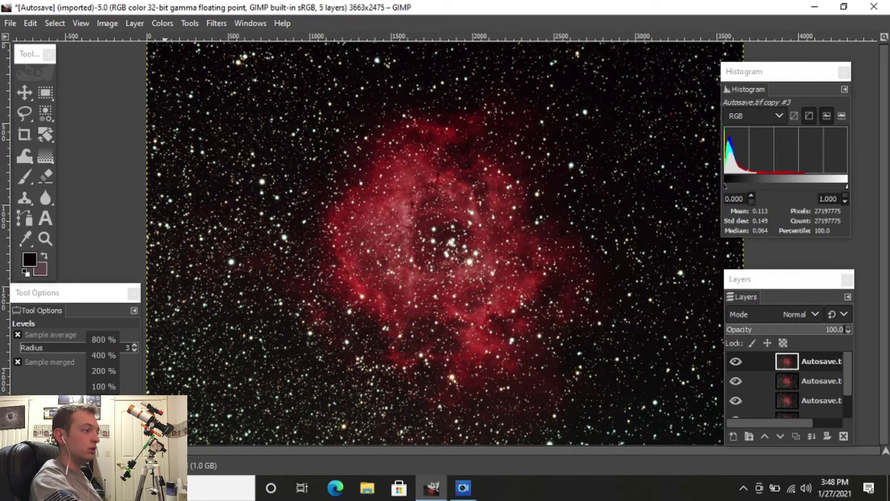
{"action": "left_click", "coordinate": [102, 387]}
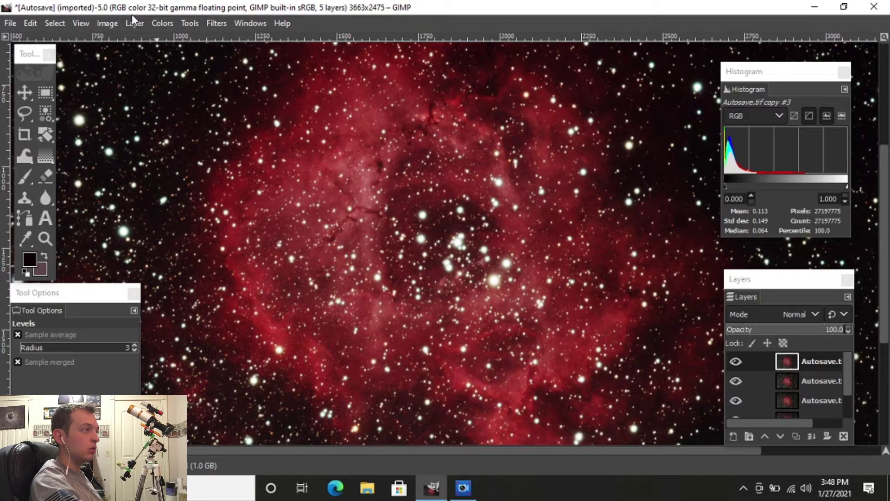
{"action": "left_click", "coordinate": [46, 111]}
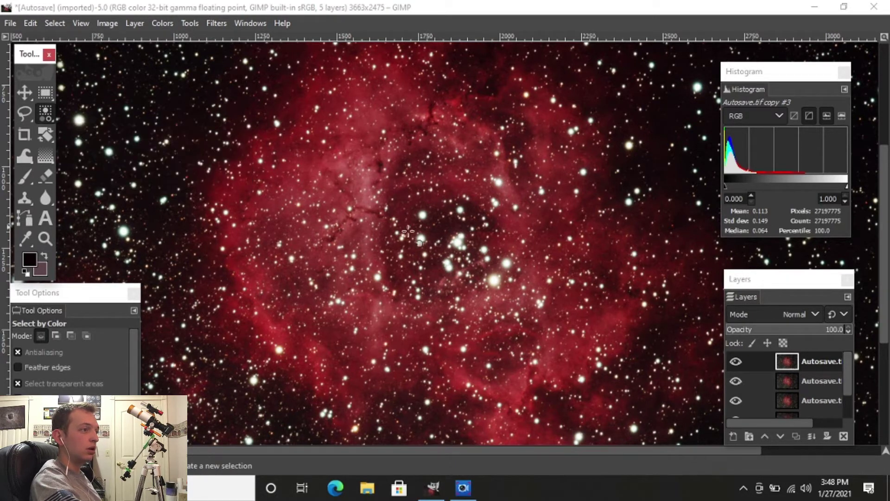
{"action": "left_click", "coordinate": [114, 465]}
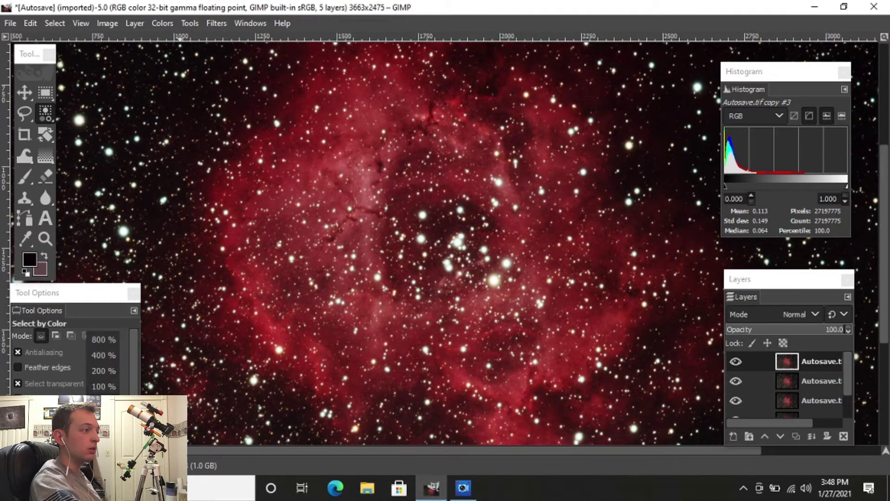
{"action": "left_click", "coordinate": [103, 386]}
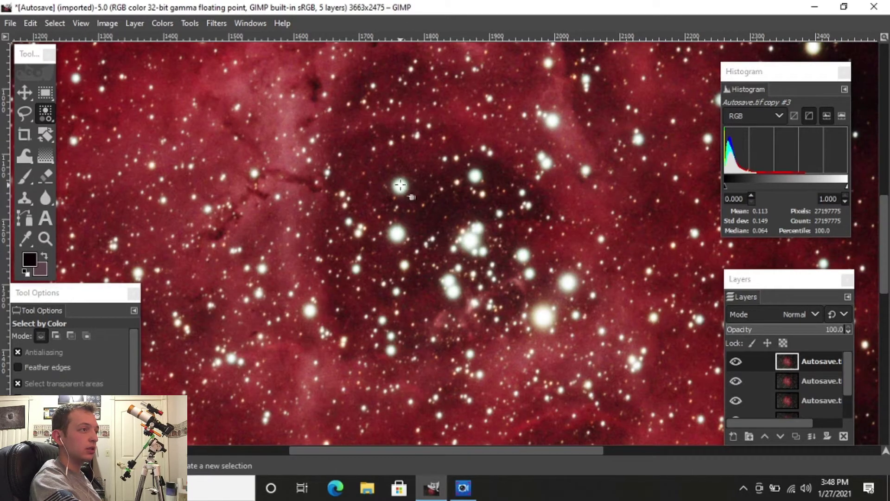
{"action": "left_click", "coordinate": [400, 185]}
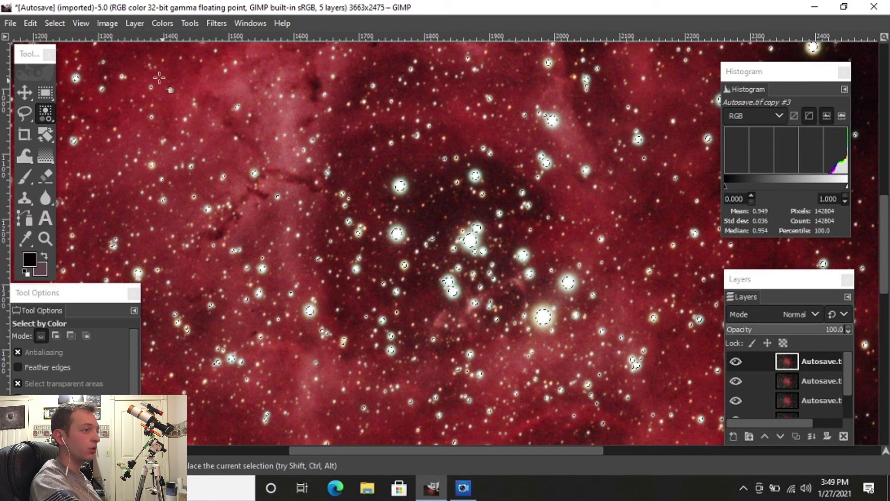
Grow the star selection by 8 px.
{"action": "left_click", "coordinate": [54, 23]}
{"action": "left_click", "coordinate": [94, 201]}
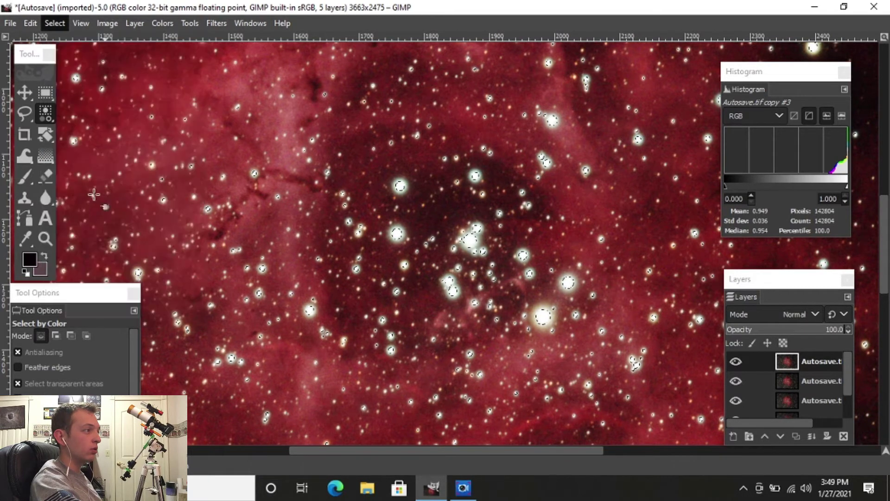
{"action": "type", "text": "8"}
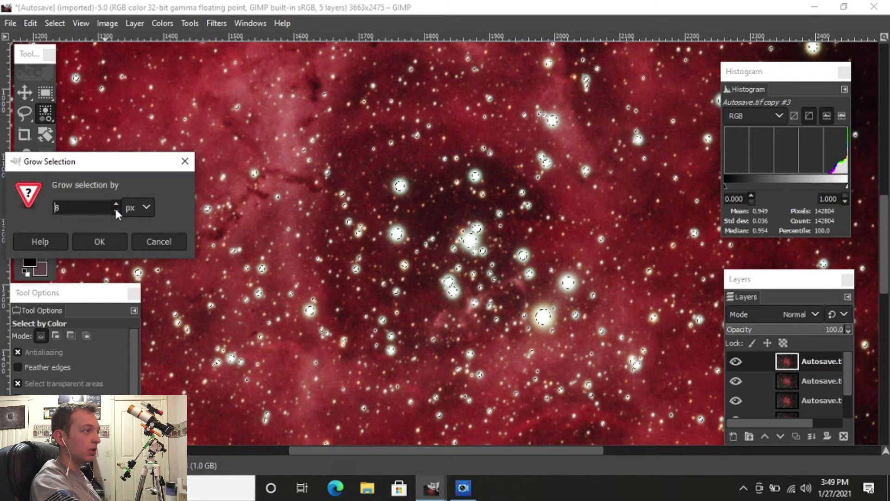
{"action": "left_click", "coordinate": [114, 241]}
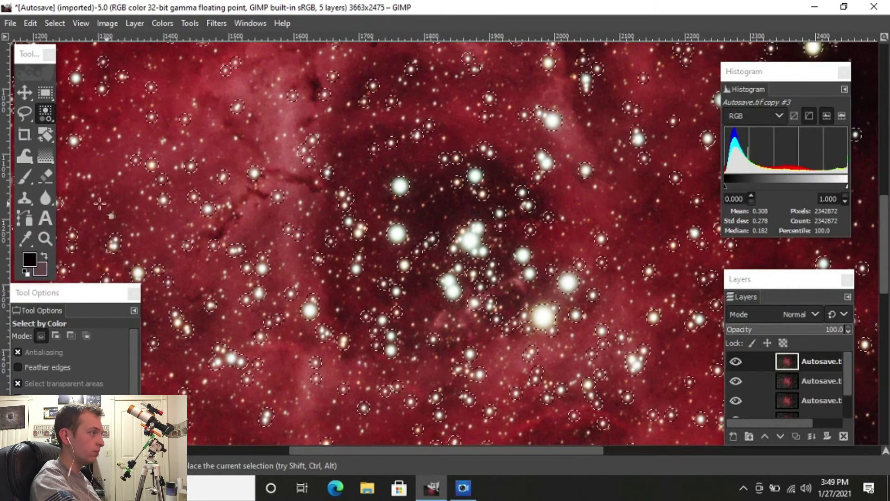
Subtract the central star cluster and the small bright star group beyond its lower-right side from the selection with freehand outlines.
{"action": "left_click", "coordinate": [24, 116]}
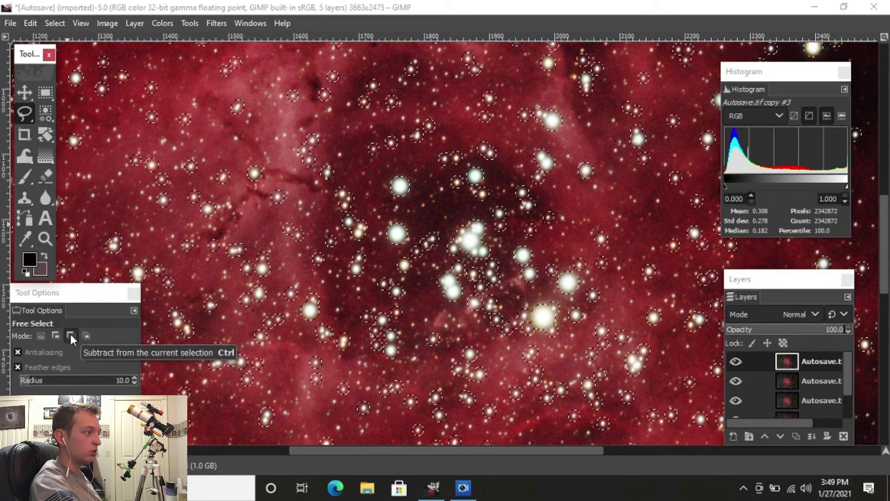
{"action": "left_click", "coordinate": [71, 335]}
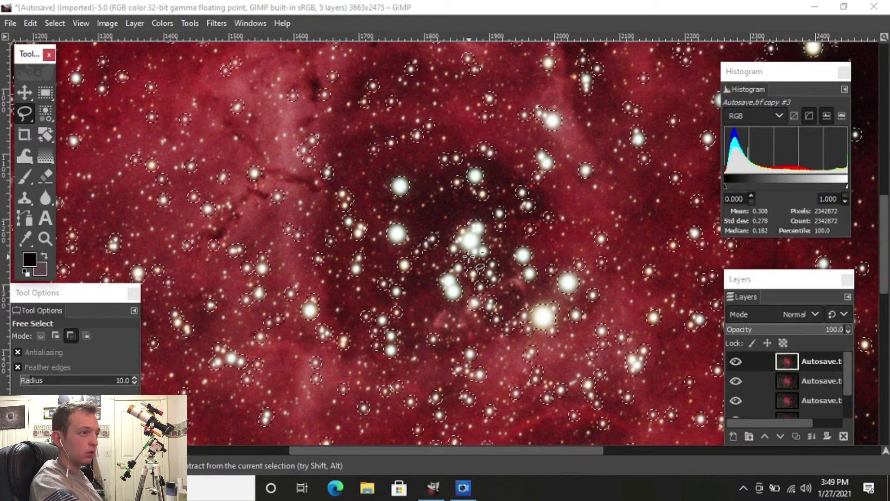
{"action": "left_click", "coordinate": [534, 302]}
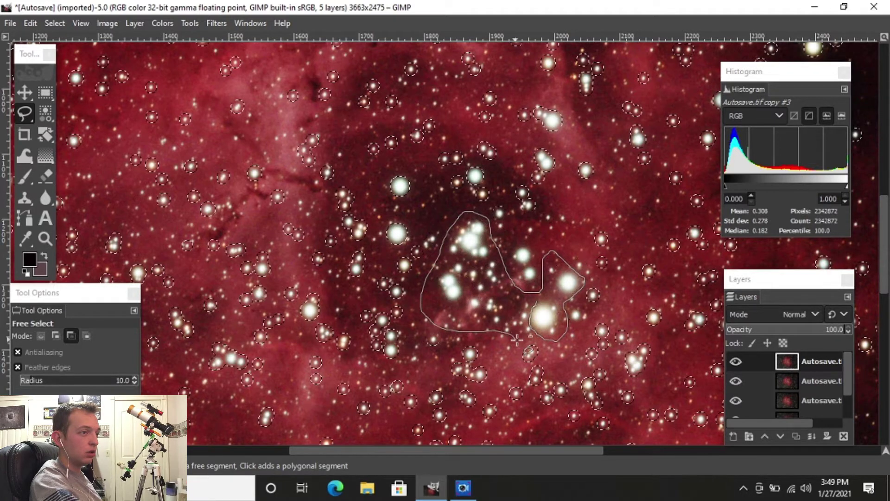
{"action": "left_click", "coordinate": [536, 302]}
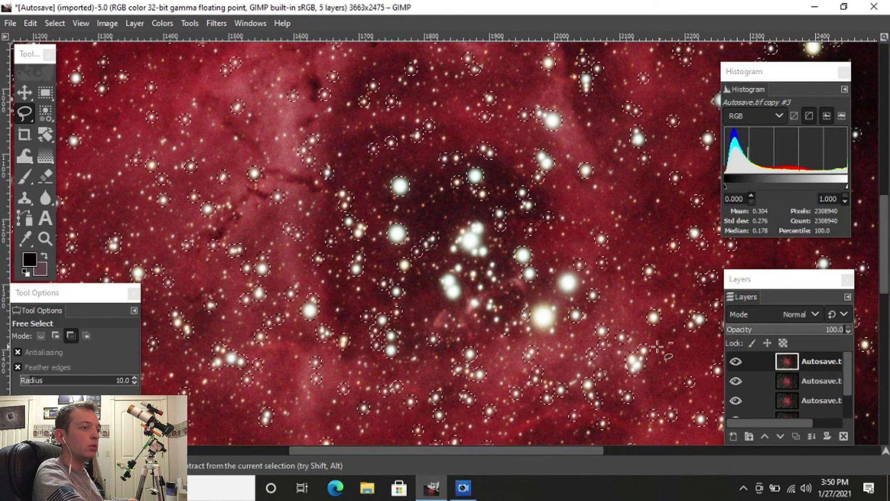
{"action": "mouse_move", "coordinate": [651, 340]}
{"action": "left_mouse_down"}
{"action": "mouse_move", "coordinate": [633, 343]}
{"action": "mouse_move", "coordinate": [624, 374]}
{"action": "mouse_move", "coordinate": [638, 376]}
{"action": "mouse_move", "coordinate": [654, 340]}
{"action": "left_mouse_up"}
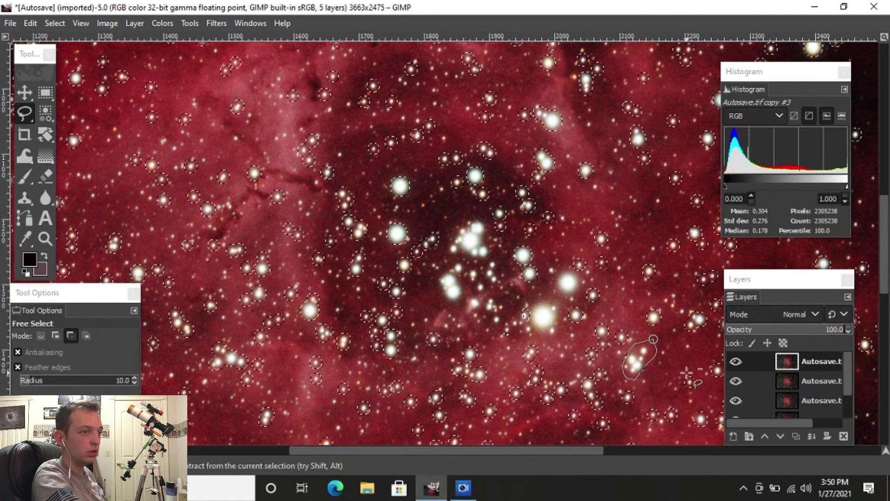
Feather the remaining star selection by 5 px.
{"action": "scroll", "coordinate": [626, 333], "scroll_direction": "down", "scroll_amount": 10}
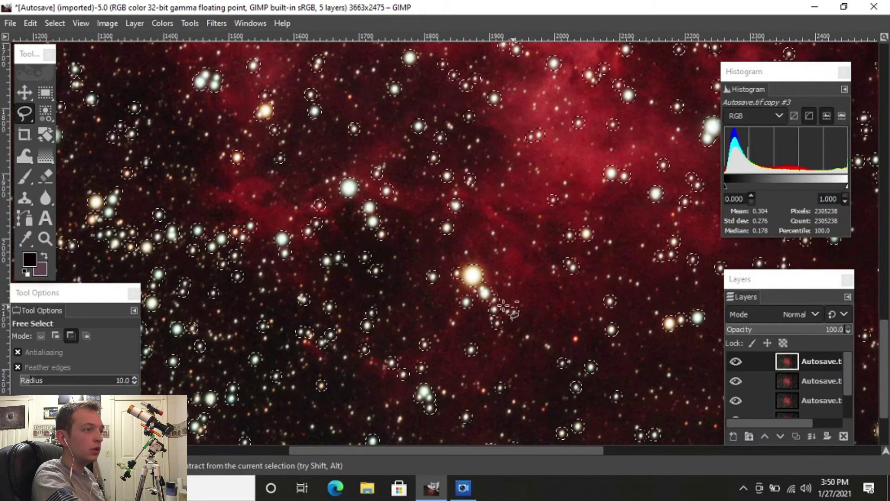
{"action": "scroll", "coordinate": [502, 294], "scroll_direction": "up", "scroll_amount": 18}
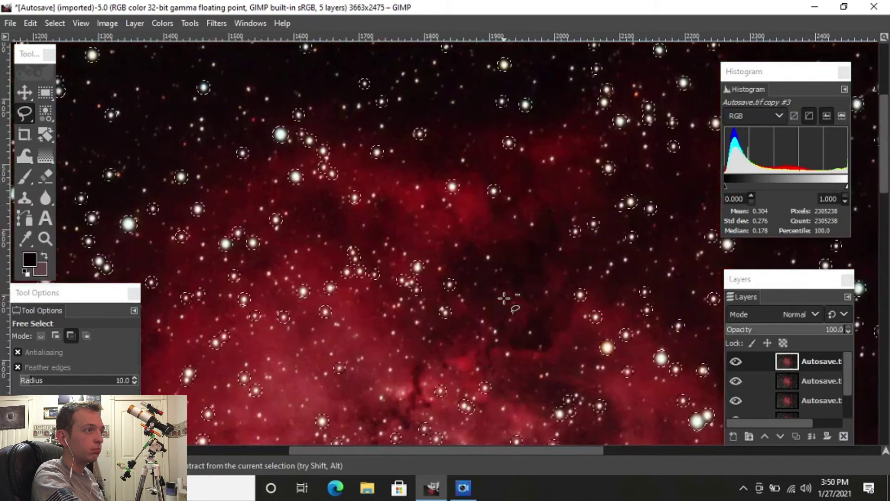
{"action": "scroll", "coordinate": [384, 342], "scroll_direction": "down", "scroll_amount": 9}
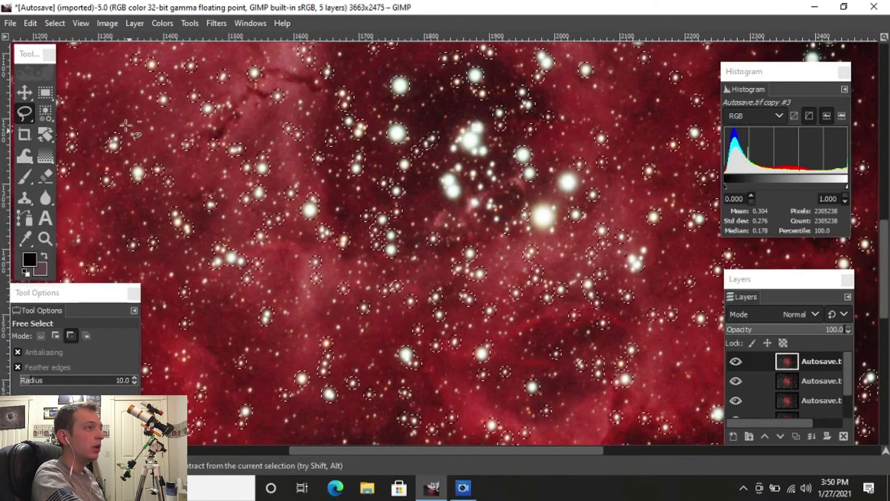
{"action": "left_click", "coordinate": [58, 24]}
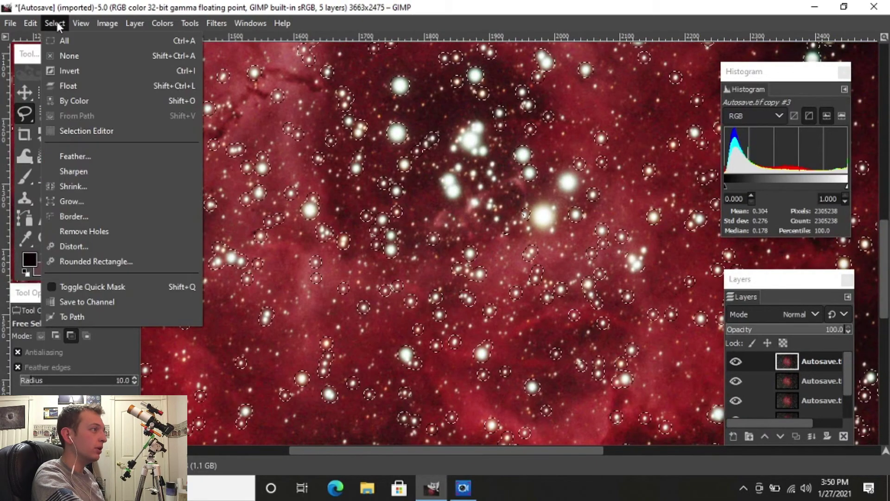
{"action": "left_click", "coordinate": [81, 155]}
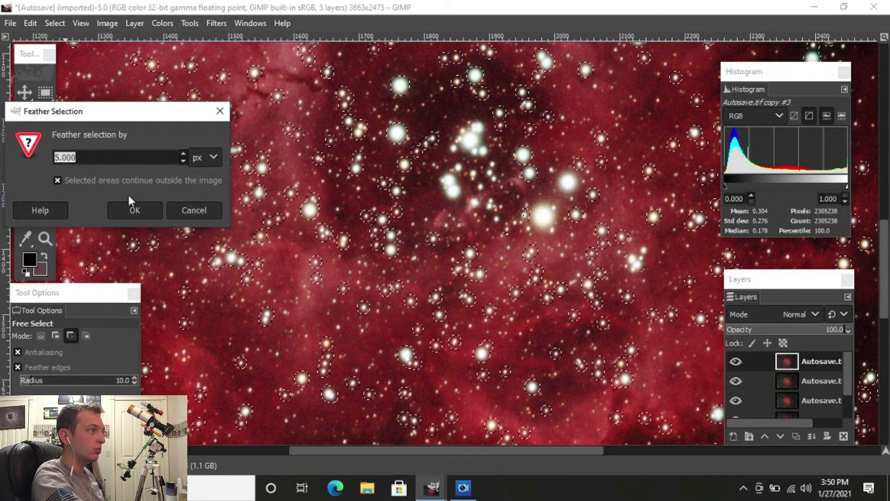
{"action": "left_click", "coordinate": [137, 213]}
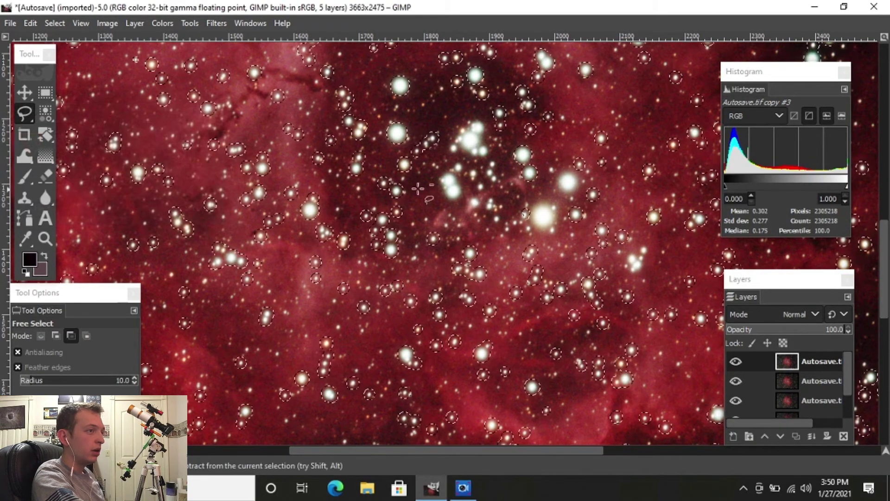
Open the Value Propagate filter on the selected stars and set its mode to More black (smaller value).
{"action": "scroll", "coordinate": [599, 225], "scroll_direction": "up", "scroll_amount": 8}
{"action": "scroll", "coordinate": [603, 232], "scroll_direction": "down", "scroll_amount": 5}
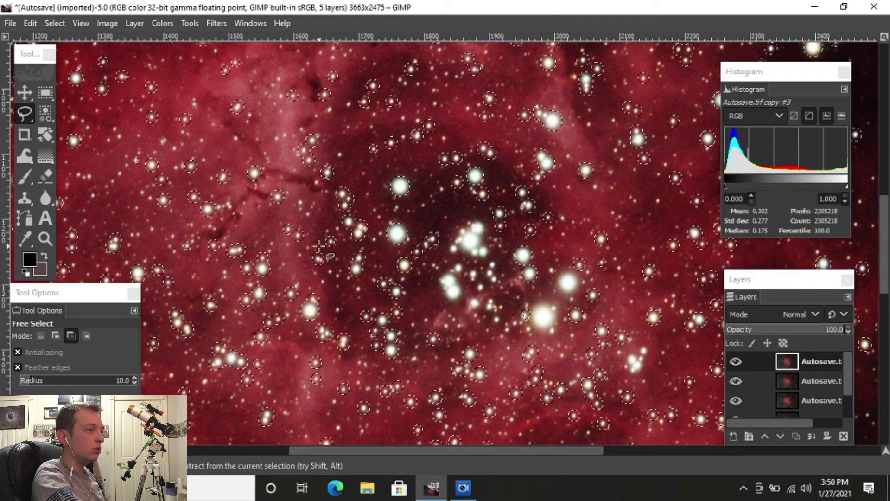
{"action": "scroll", "coordinate": [359, 313], "scroll_direction": "up", "scroll_amount": 8}
{"action": "scroll", "coordinate": [359, 313], "scroll_direction": "down", "scroll_amount": 5}
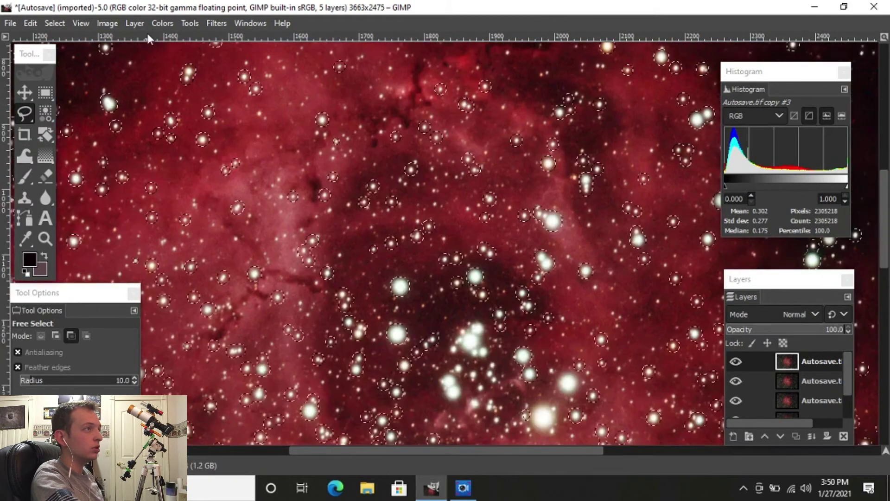
{"action": "left_click", "coordinate": [216, 23]}
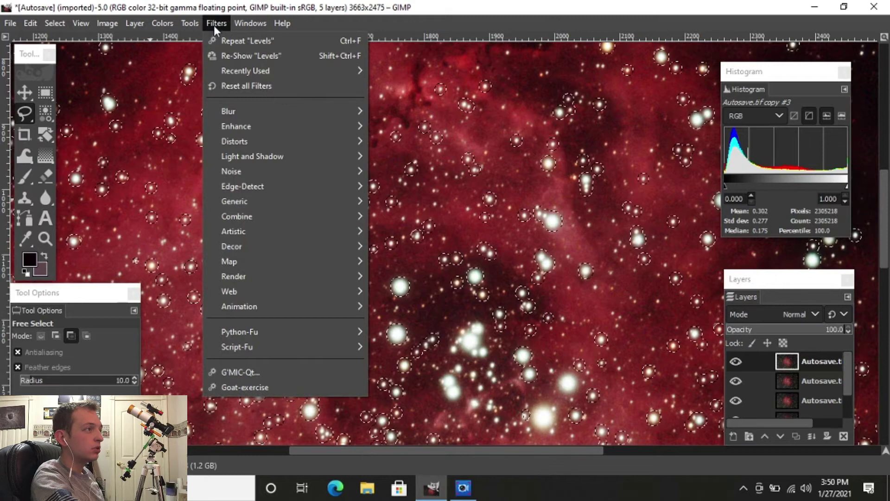
{"action": "mouse_move", "coordinate": [258, 139]}
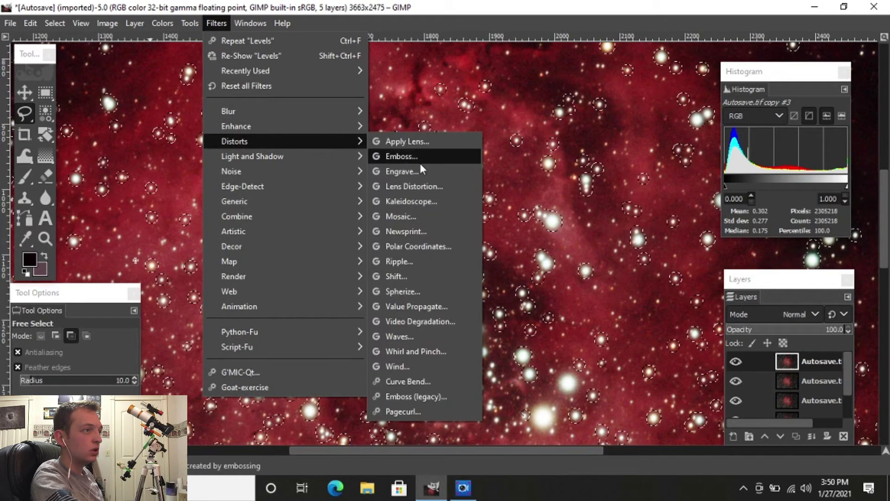
{"action": "left_click", "coordinate": [439, 307]}
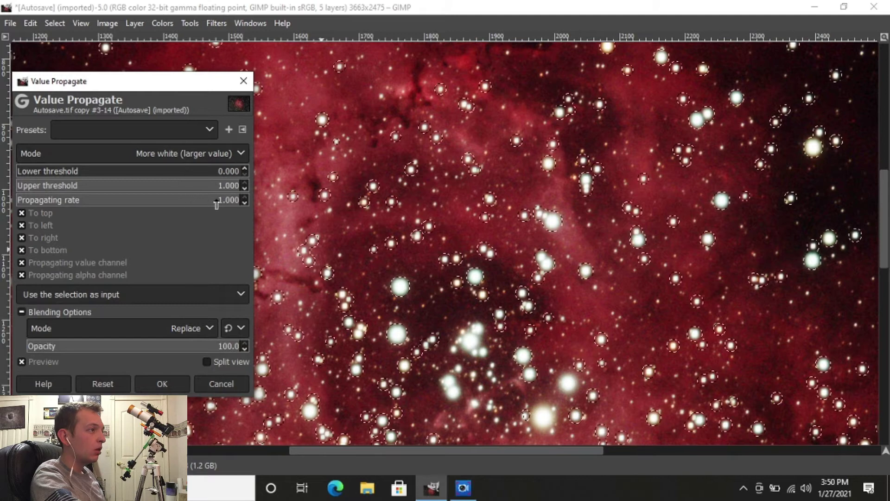
{"action": "left_click_drag", "start_coordinate": [223, 202], "coordinate": [38, 198]}
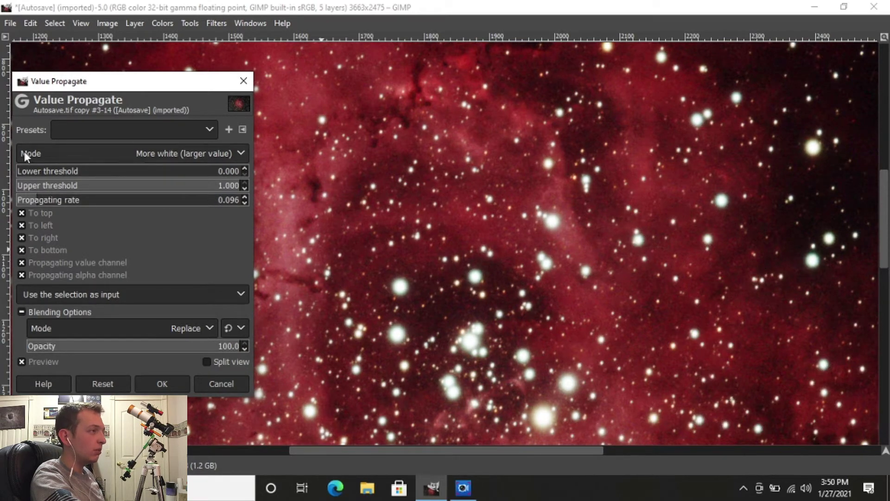
{"action": "left_click", "coordinate": [207, 151]}
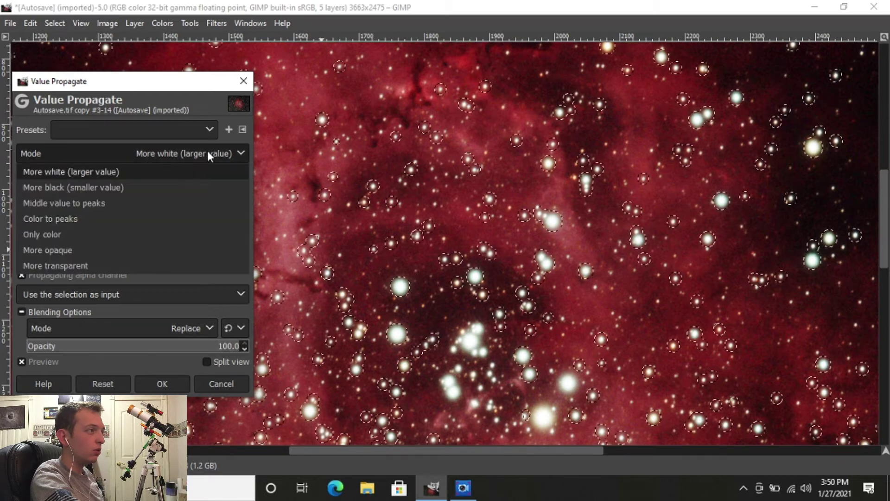
{"action": "left_click", "coordinate": [163, 187]}
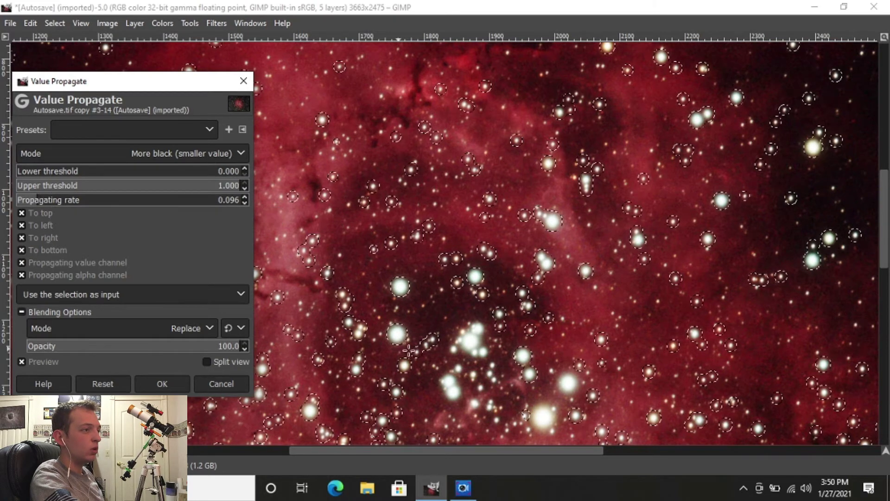
Set the propagating rate to 1.000, inspect the preview on the core stars, and apply the filter.
{"action": "left_click_drag", "start_coordinate": [39, 205], "coordinate": [2, 211]}
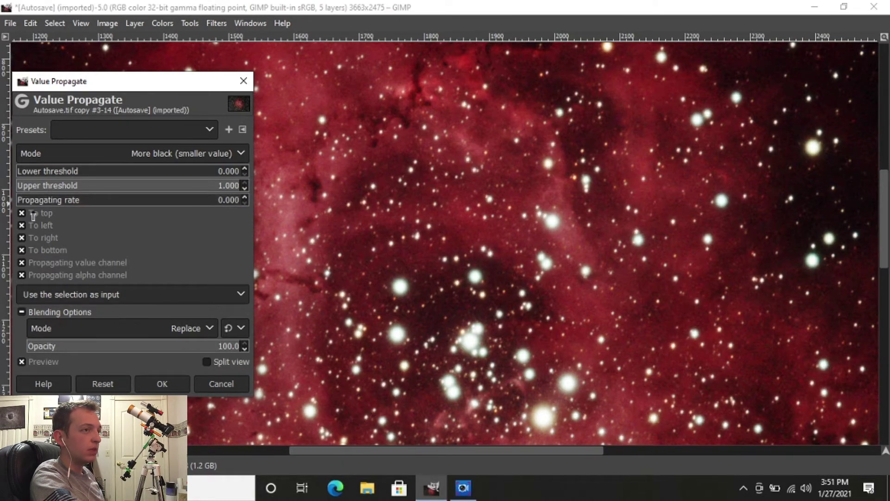
{"action": "left_click_drag", "start_coordinate": [34, 202], "coordinate": [384, 261]}
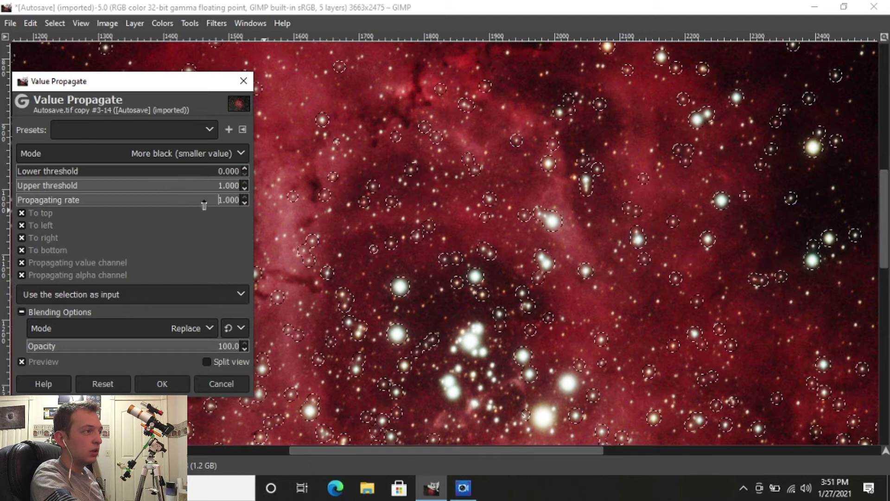
{"action": "left_click_drag", "start_coordinate": [205, 201], "coordinate": [249, 237]}
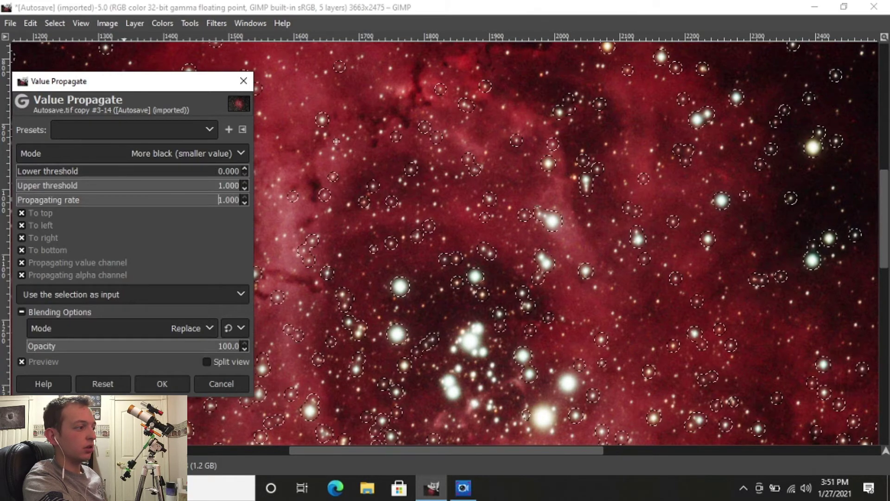
{"action": "left_click", "coordinate": [113, 465]}
{"action": "left_click", "coordinate": [104, 371]}
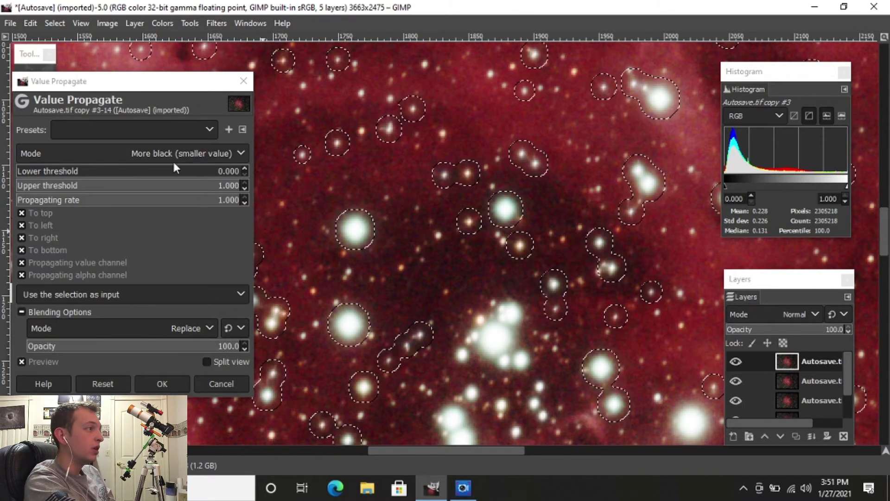
{"action": "left_click_drag", "start_coordinate": [97, 206], "coordinate": [296, 228]}
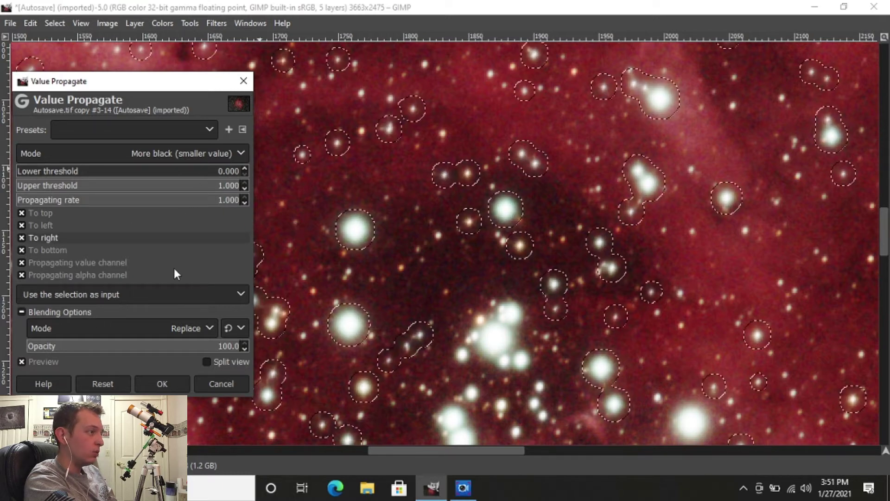
{"action": "left_click", "coordinate": [160, 389]}
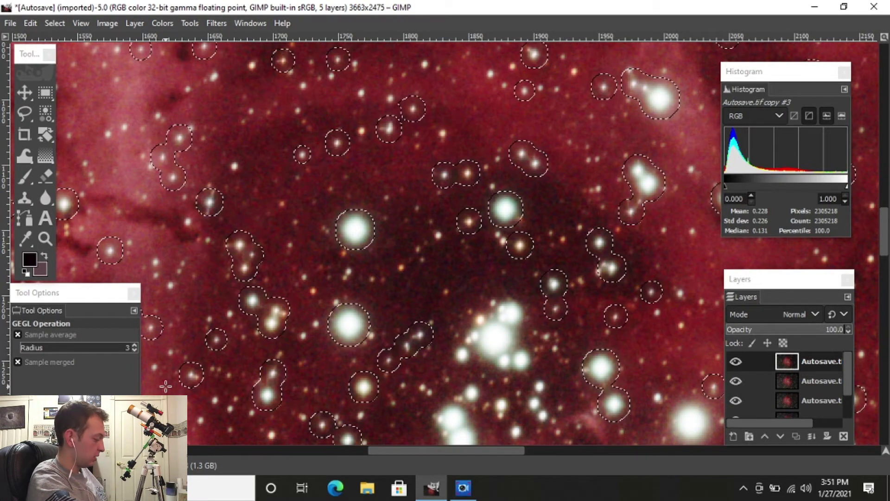
Clear the star selection and show the whole image.
{"action": "key", "text": "ctrl+shift+a"}
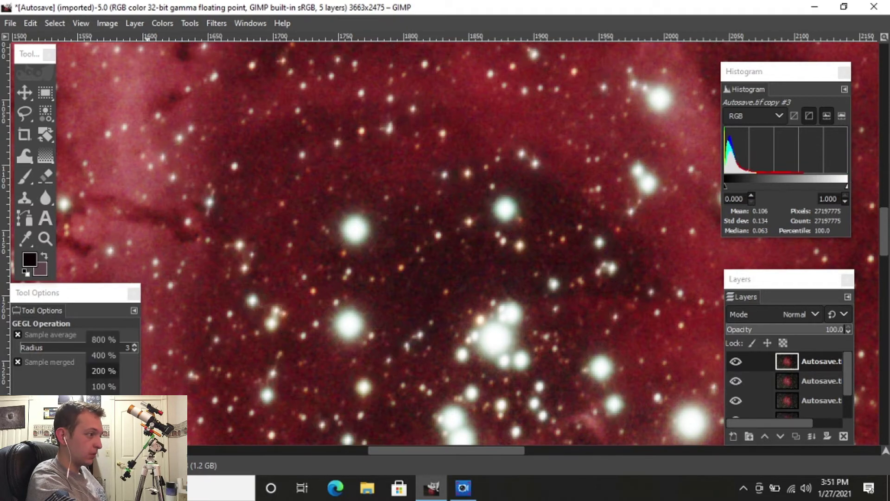
{"action": "key", "text": "1"}
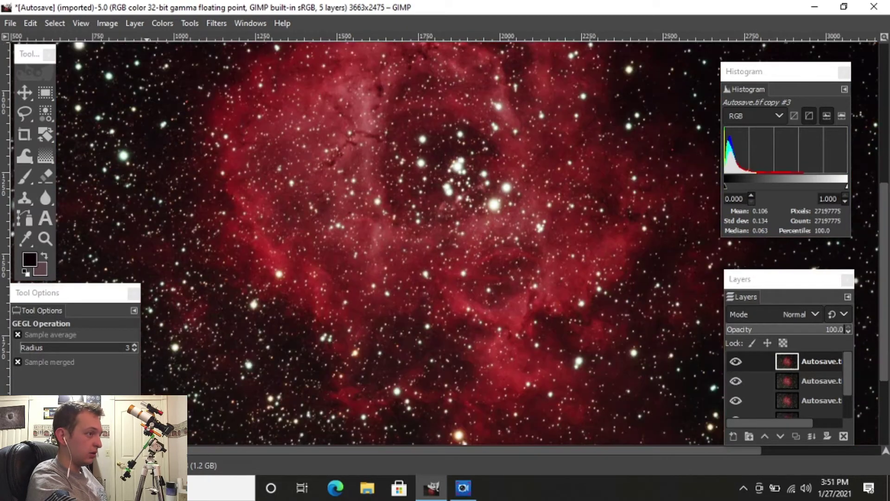
{"action": "key", "text": "shift+ctrl+j"}
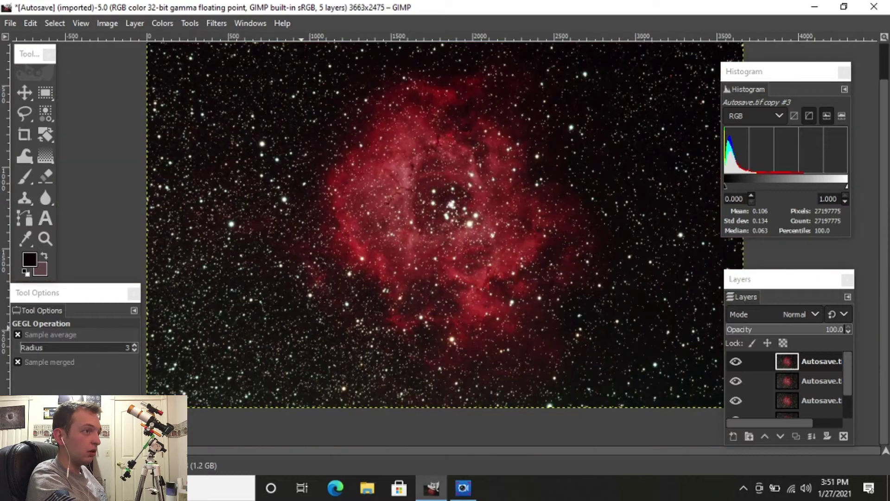
Compare the stars with the top layer hidden and shown, both across the whole image and close up at the nebula's core.
{"action": "left_click", "coordinate": [735, 363]}
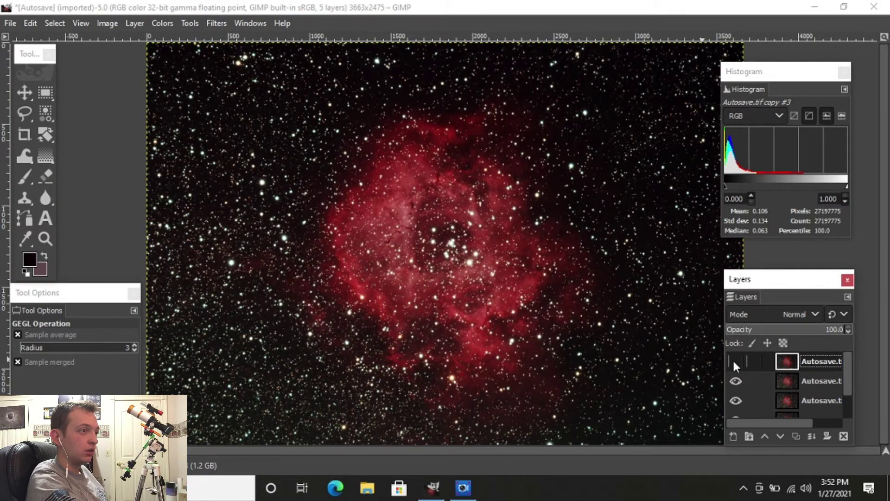
{"action": "left_click", "coordinate": [735, 362]}
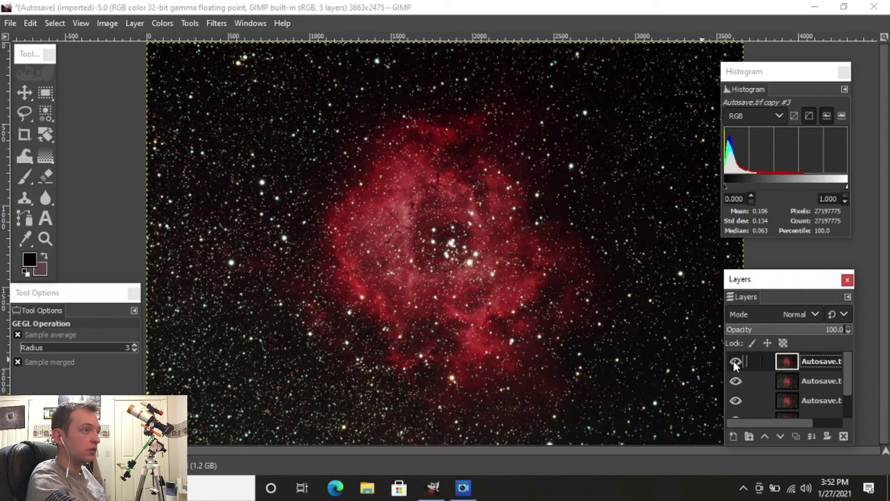
{"action": "left_click", "coordinate": [736, 363]}
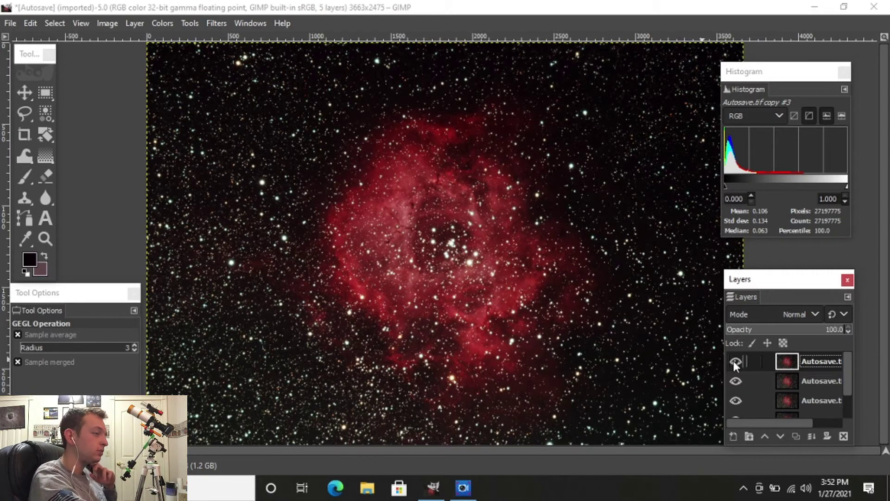
{"action": "left_click", "coordinate": [734, 362]}
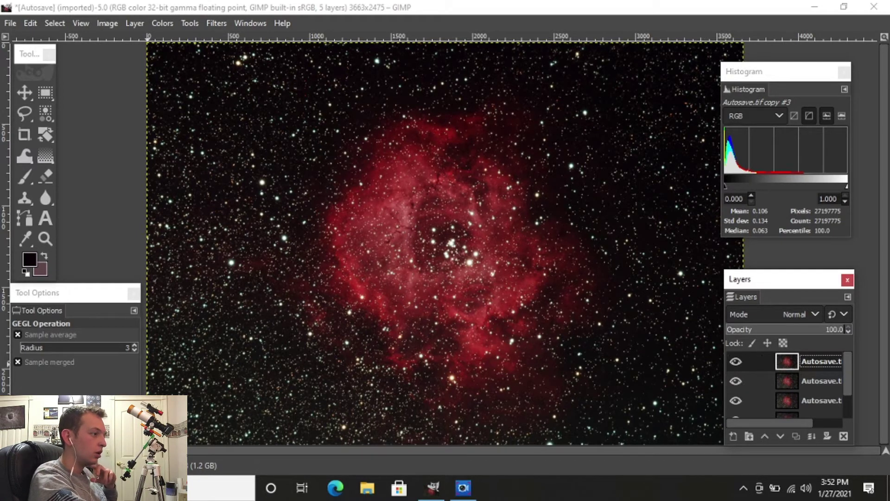
{"action": "left_click", "coordinate": [111, 465]}
{"action": "left_click", "coordinate": [101, 402]}
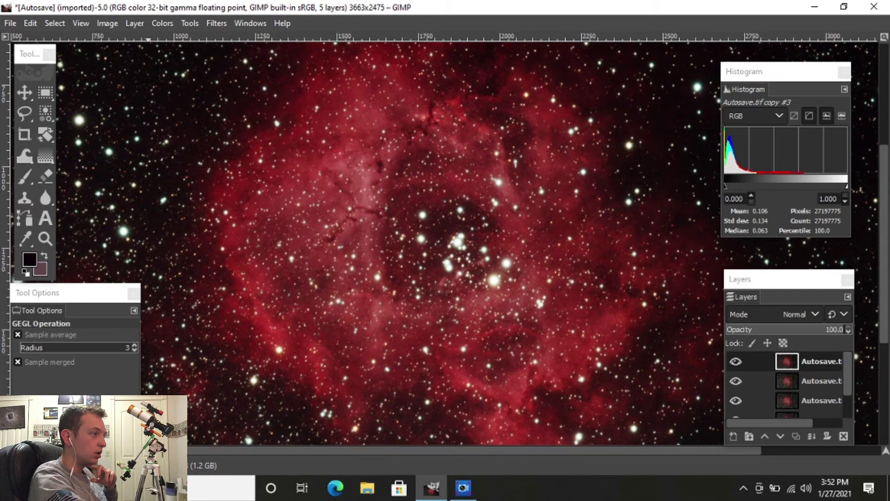
{"action": "left_click", "coordinate": [112, 465]}
{"action": "left_click", "coordinate": [102, 392]}
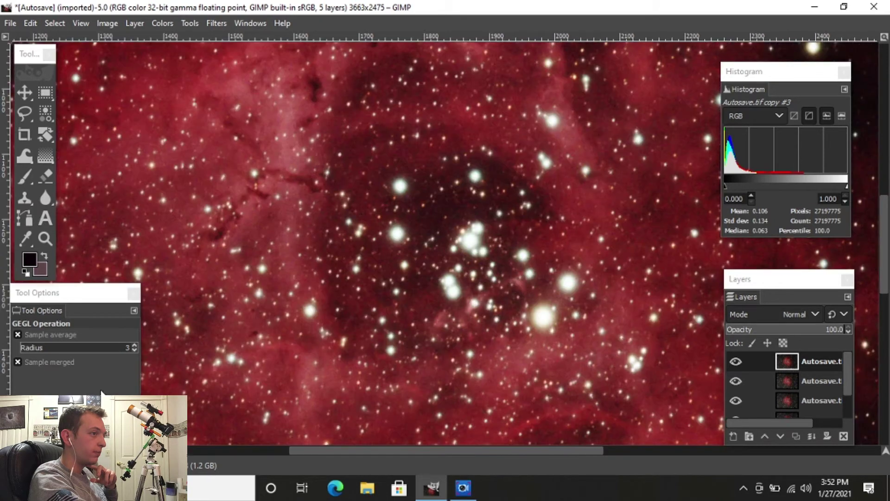
{"action": "left_click", "coordinate": [735, 362]}
{"action": "left_click", "coordinate": [736, 362]}
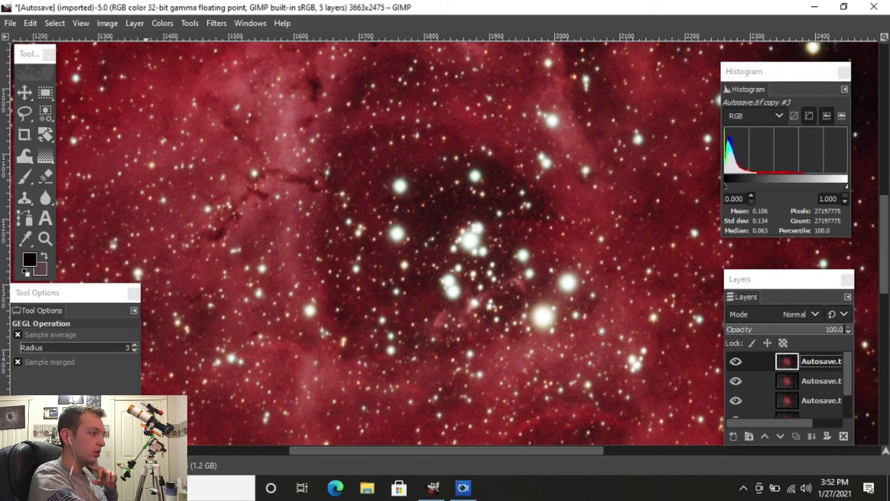
Compare the whole nebula image with the top layer hidden and shown, then view the core more closely.
{"action": "left_click", "coordinate": [112, 465]}
{"action": "left_click", "coordinate": [104, 418]}
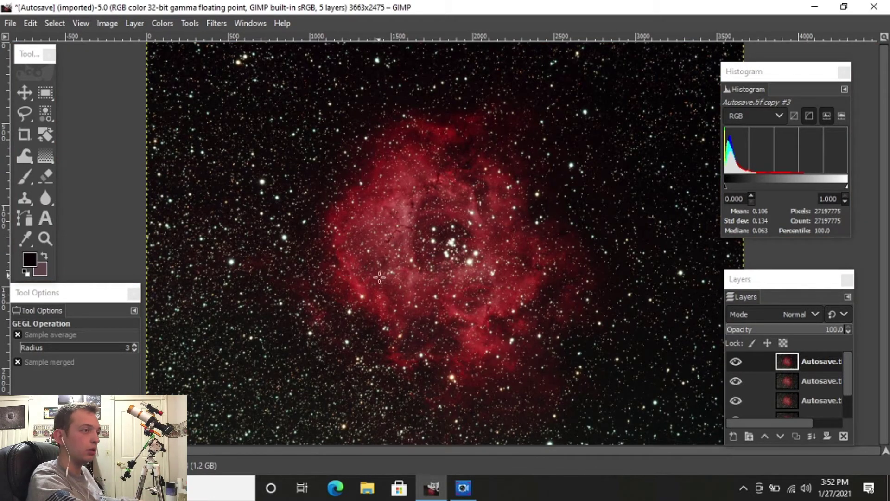
{"action": "left_click", "coordinate": [737, 361]}
{"action": "left_click", "coordinate": [738, 360]}
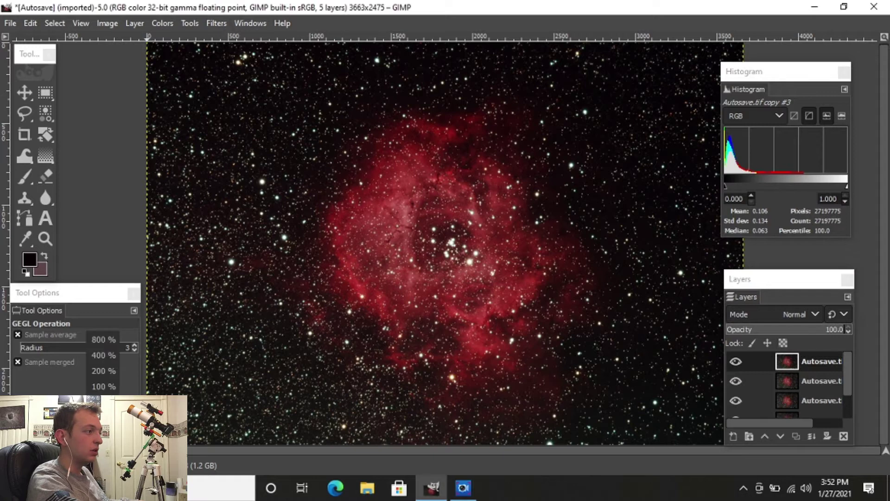
{"action": "key", "text": "plus"}
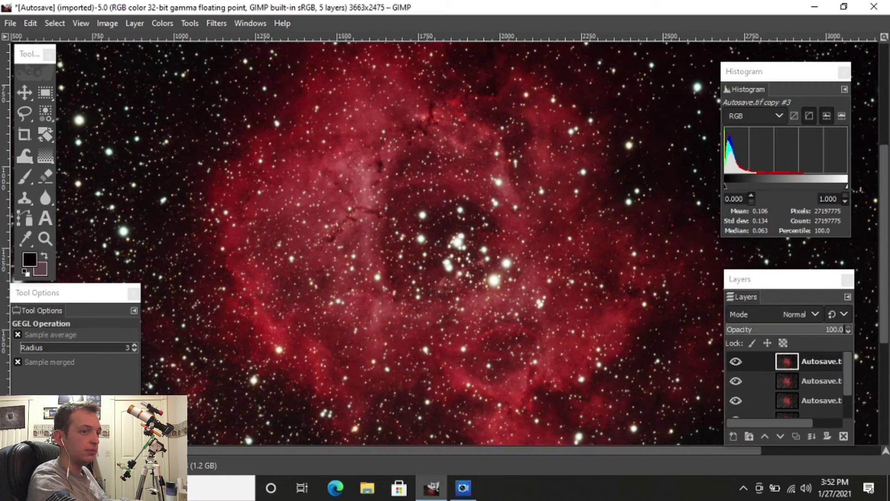
Duplicate the top layer and view the nebula's core at 100 %.
{"action": "right_click", "coordinate": [813, 364]}
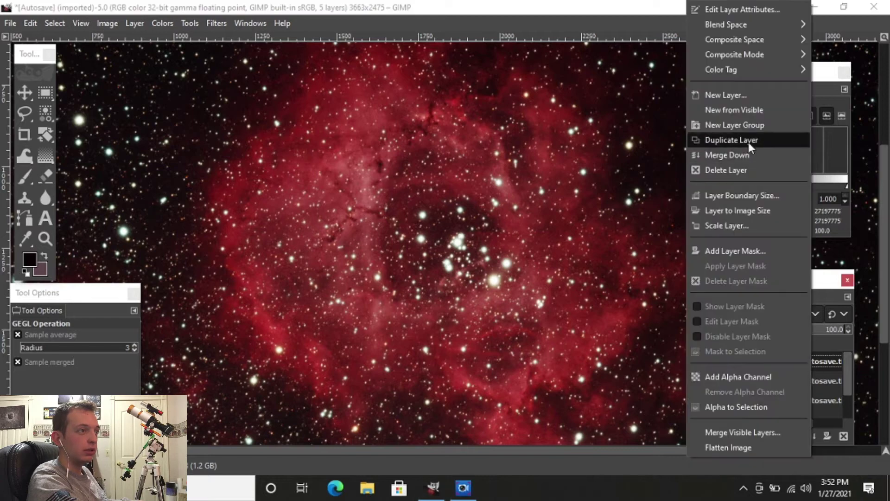
{"action": "left_click", "coordinate": [749, 143]}
{"action": "left_click", "coordinate": [114, 466]}
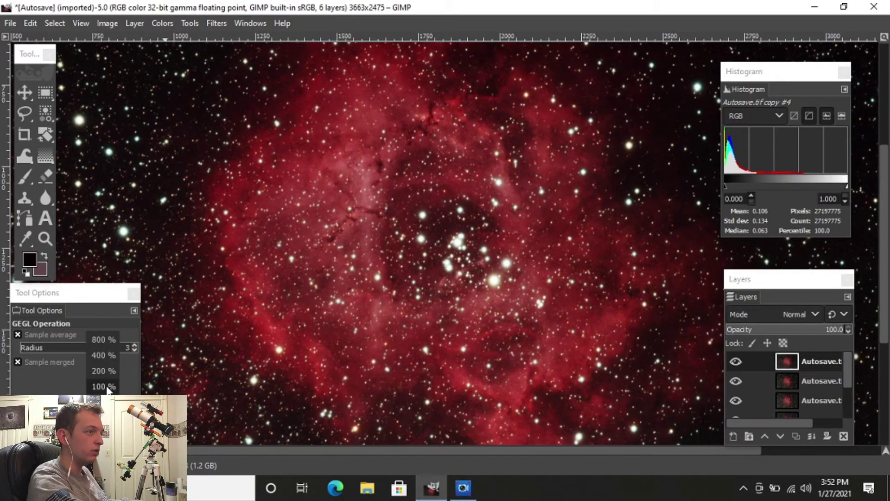
{"action": "left_click", "coordinate": [105, 386]}
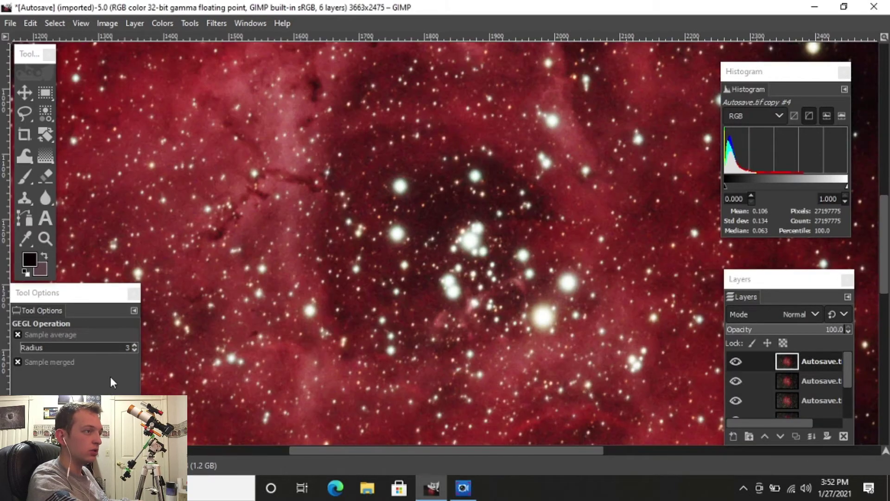
Select the stars by color from a bright core star and grow the selection by 7 px.
{"action": "left_click", "coordinate": [49, 118]}
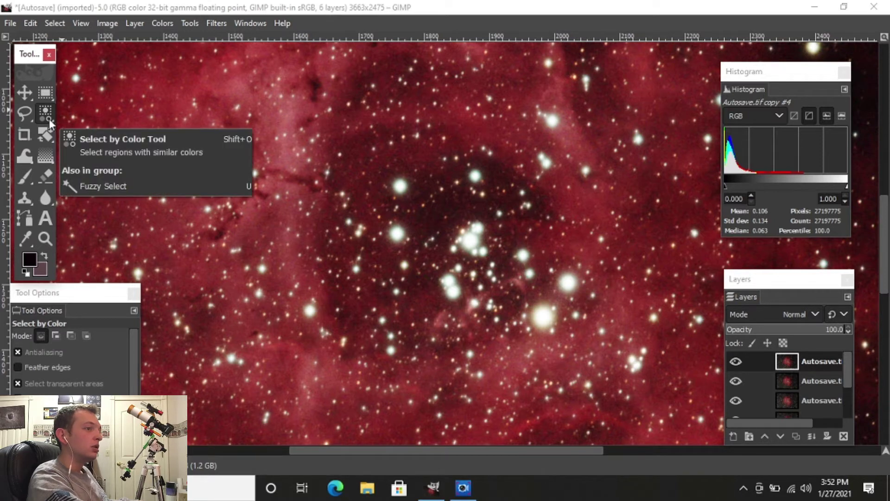
{"action": "left_click", "coordinate": [395, 233]}
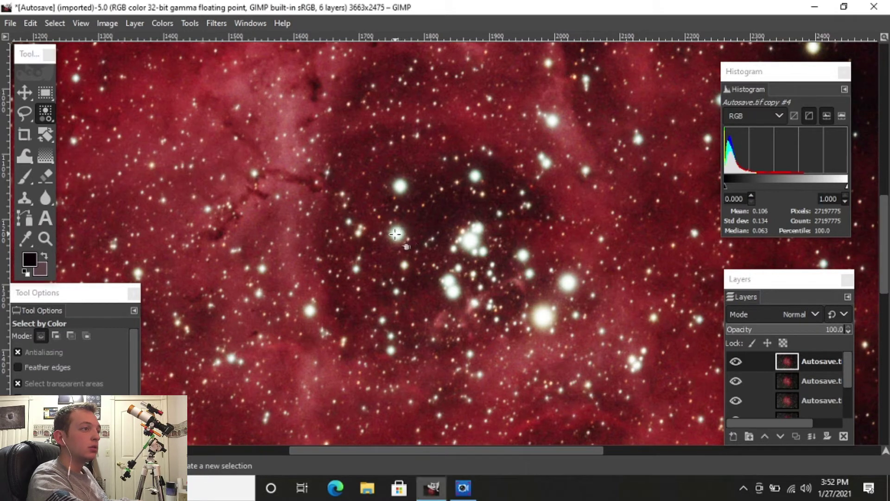
{"action": "left_click", "coordinate": [51, 24]}
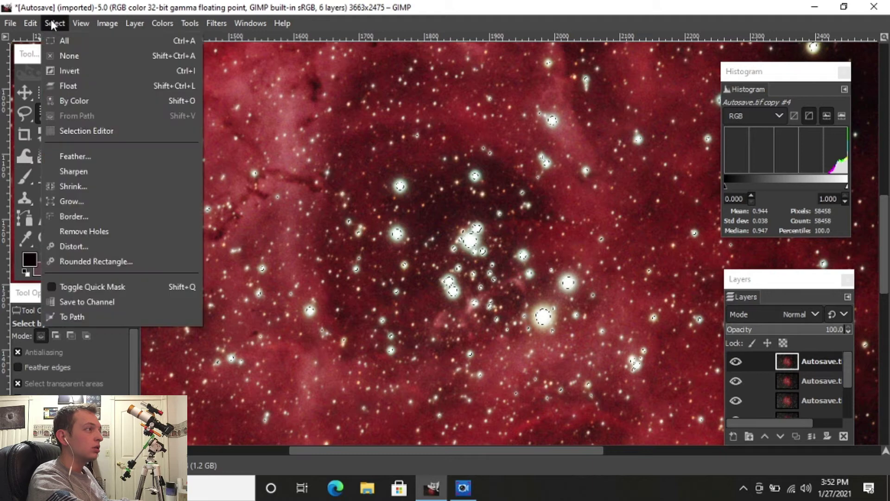
{"action": "left_click", "coordinate": [99, 196]}
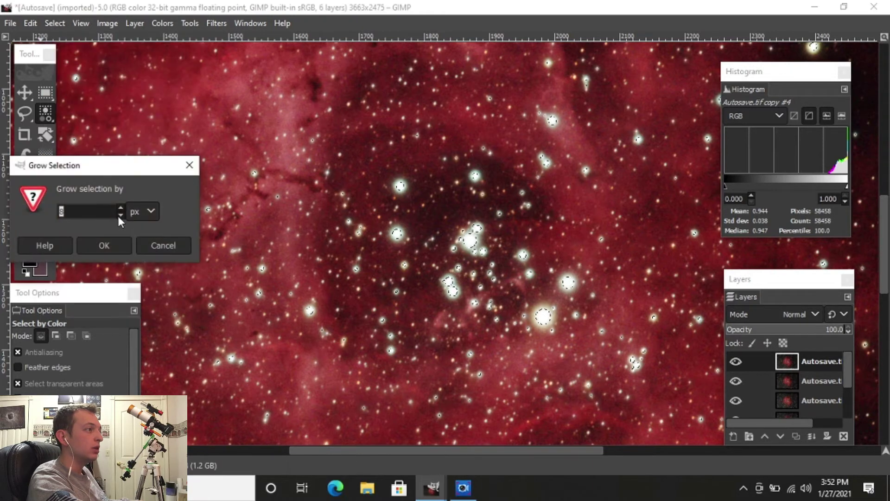
{"action": "type", "text": "7"}
{"action": "left_click", "coordinate": [120, 245]}
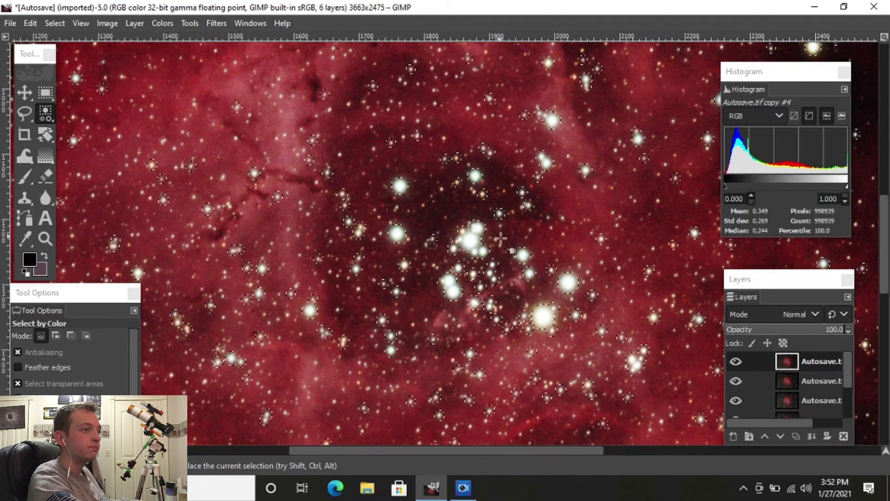
Subtract the bright central cluster from the star selection with a freehand outline and feather the selection by 5 px.
{"action": "left_click", "coordinate": [19, 114]}
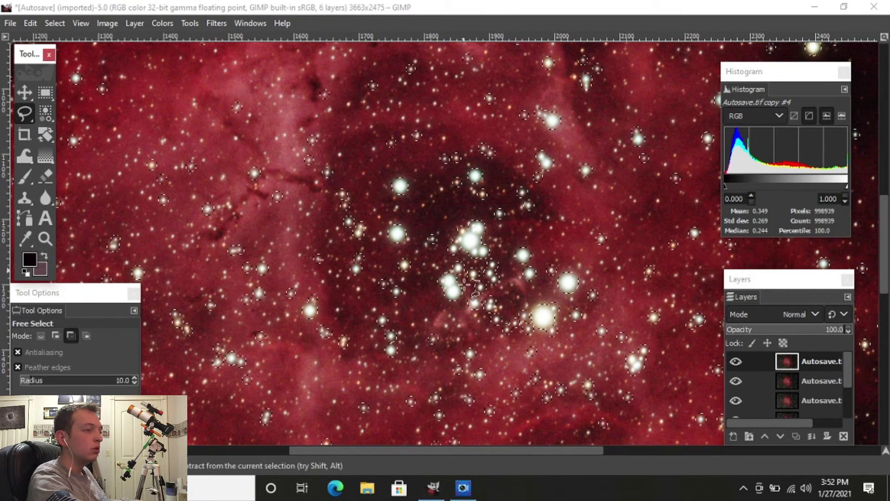
{"action": "mouse_move", "coordinate": [457, 310]}
{"action": "left_mouse_down"}
{"action": "mouse_move", "coordinate": [430, 272]}
{"action": "mouse_move", "coordinate": [452, 213]}
{"action": "mouse_move", "coordinate": [467, 210]}
{"action": "mouse_move", "coordinate": [489, 219]}
{"action": "mouse_move", "coordinate": [502, 239]}
{"action": "mouse_move", "coordinate": [508, 299]}
{"action": "mouse_move", "coordinate": [534, 297]}
{"action": "left_mouse_up"}
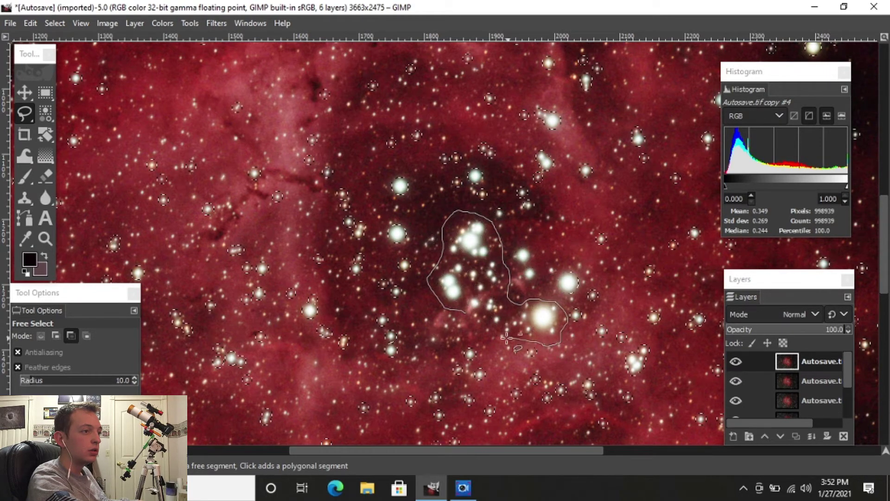
{"action": "mouse_move", "coordinate": [507, 338]}
{"action": "left_mouse_down"}
{"action": "mouse_move", "coordinate": [488, 338]}
{"action": "mouse_move", "coordinate": [466, 313]}
{"action": "left_mouse_up"}
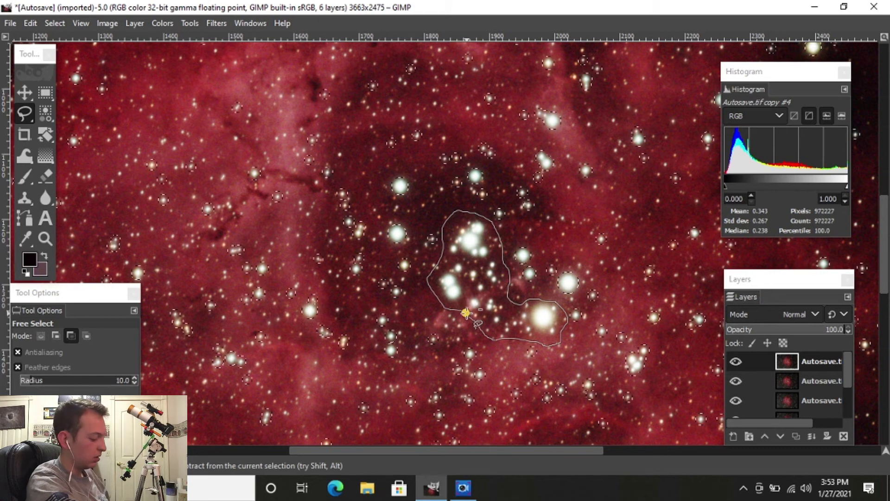
{"action": "key", "text": "Return"}
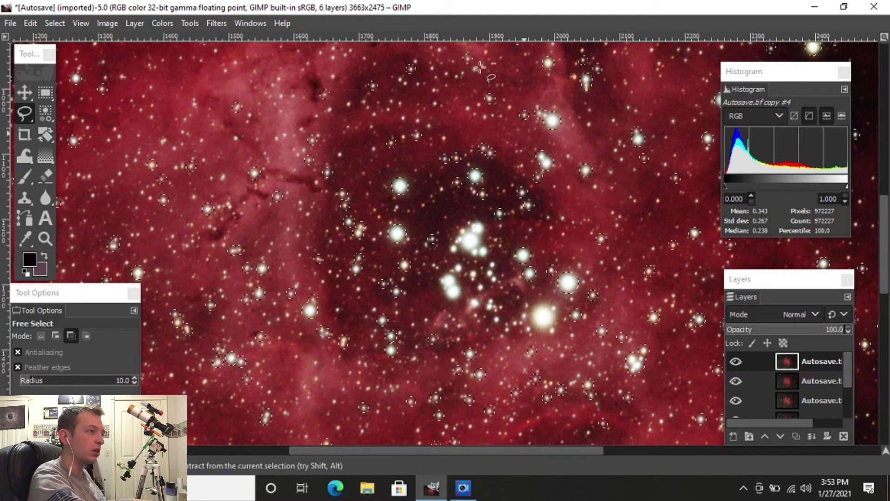
{"action": "left_click", "coordinate": [54, 23]}
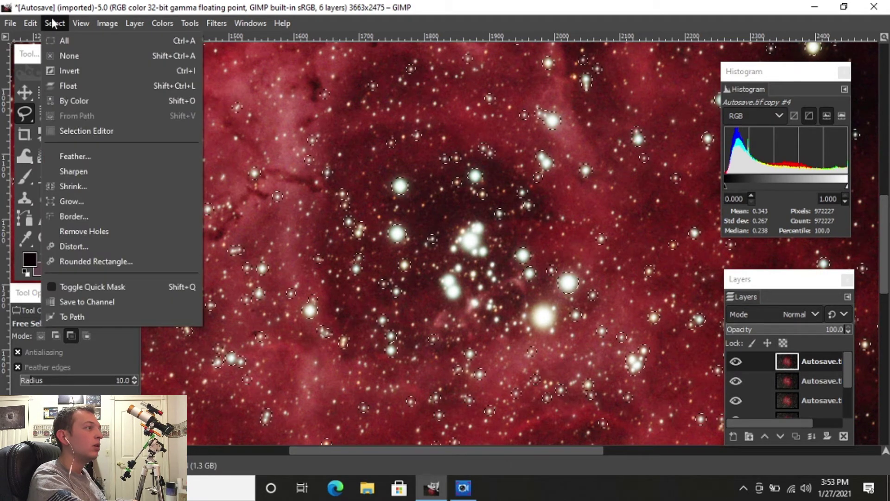
{"action": "left_click", "coordinate": [104, 157]}
{"action": "left_click", "coordinate": [150, 207]}
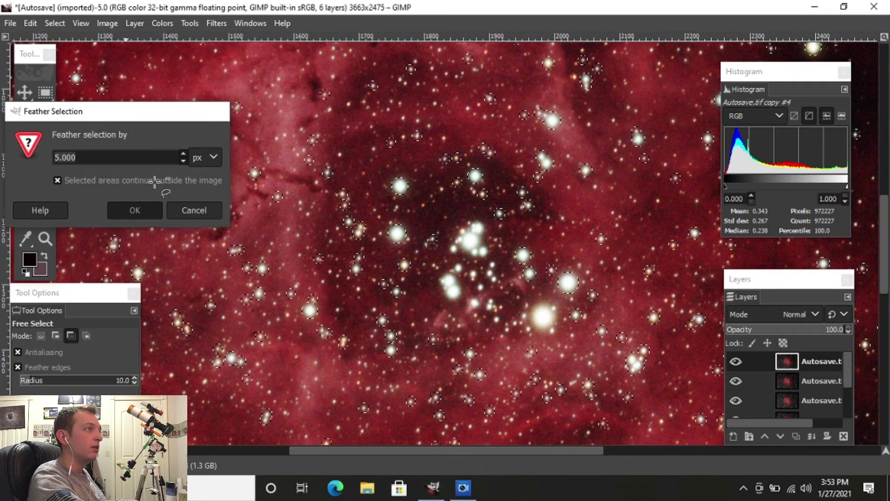
Try the Value Propagate filter on the selected stars in More black (smaller value) mode with a propagating rate of 1.000.
{"action": "left_click", "coordinate": [183, 23]}
{"action": "mouse_move", "coordinate": [211, 24]}
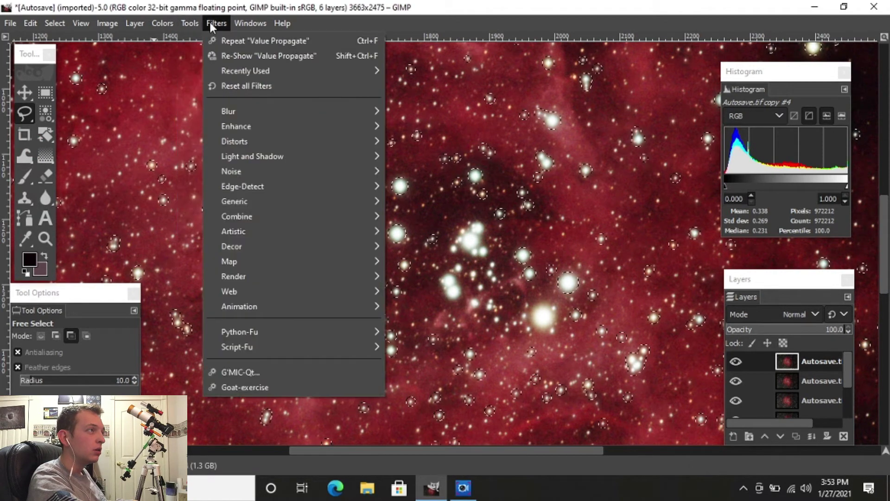
{"action": "mouse_move", "coordinate": [271, 143]}
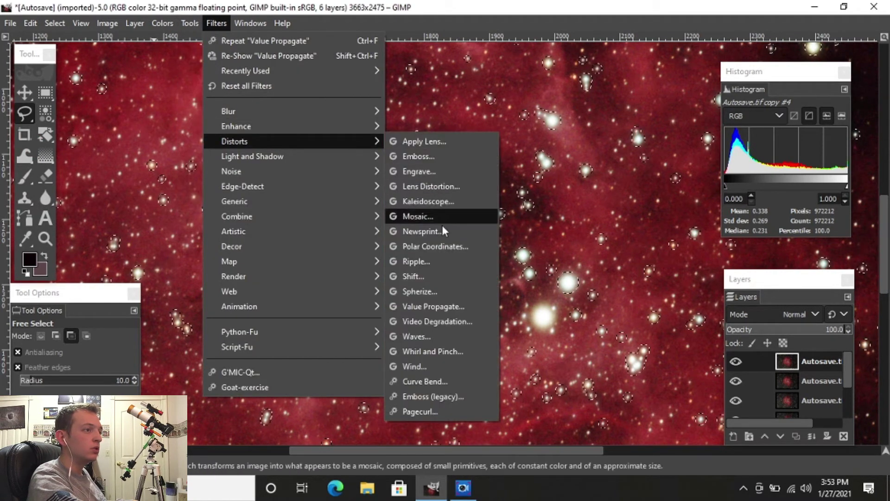
{"action": "left_click", "coordinate": [454, 312]}
{"action": "left_click", "coordinate": [185, 149]}
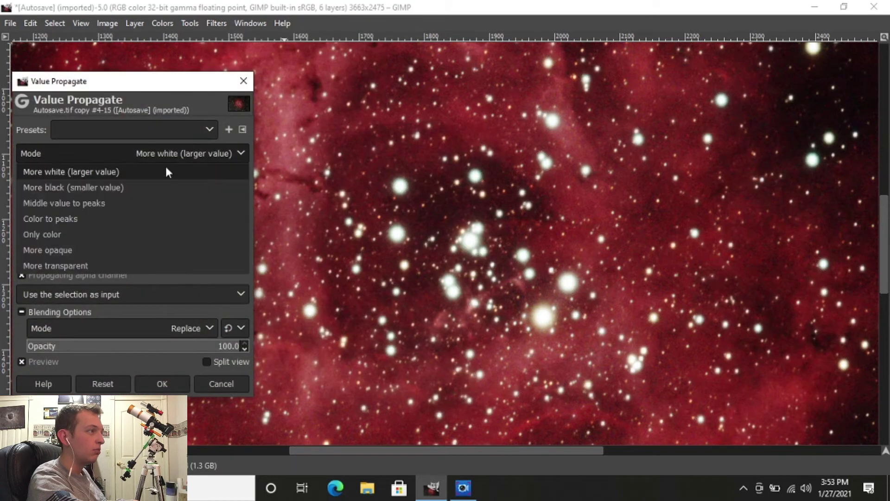
{"action": "left_click", "coordinate": [163, 187]}
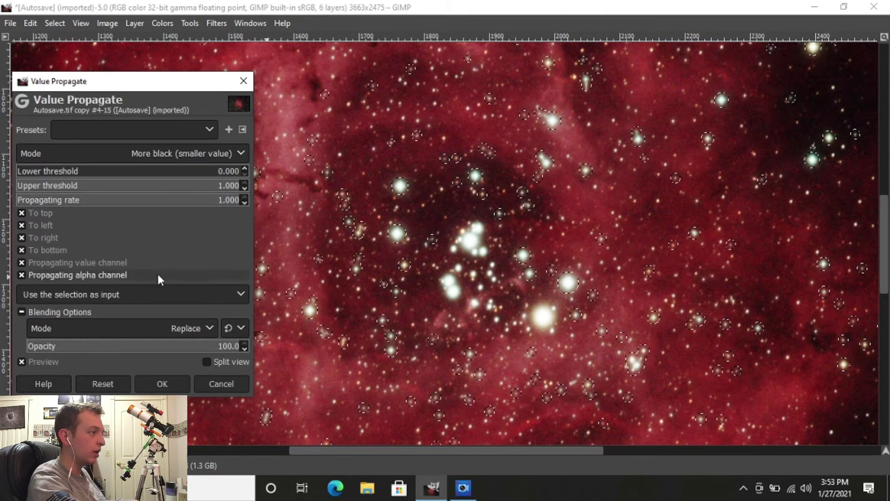
{"action": "left_click_drag", "start_coordinate": [190, 200], "coordinate": [242, 200]}
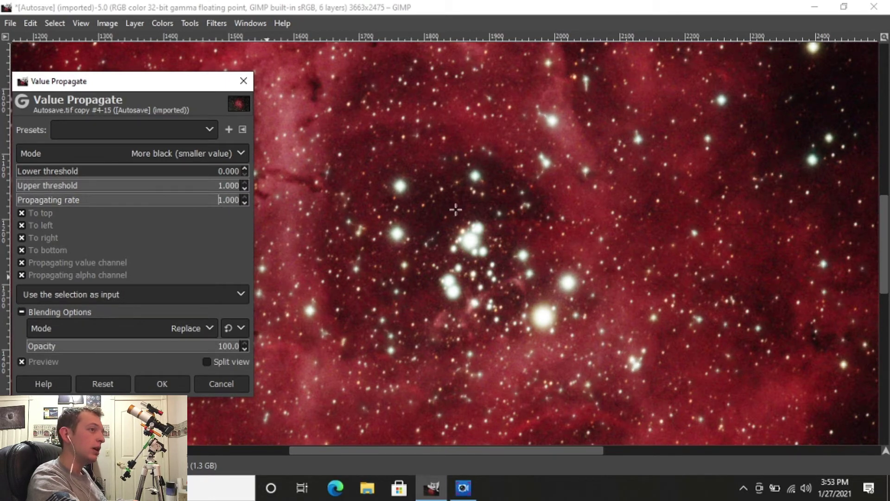
Inspect the Value Propagate preview on the stars and cancel the filter.
{"action": "key", "text": "Tab"}
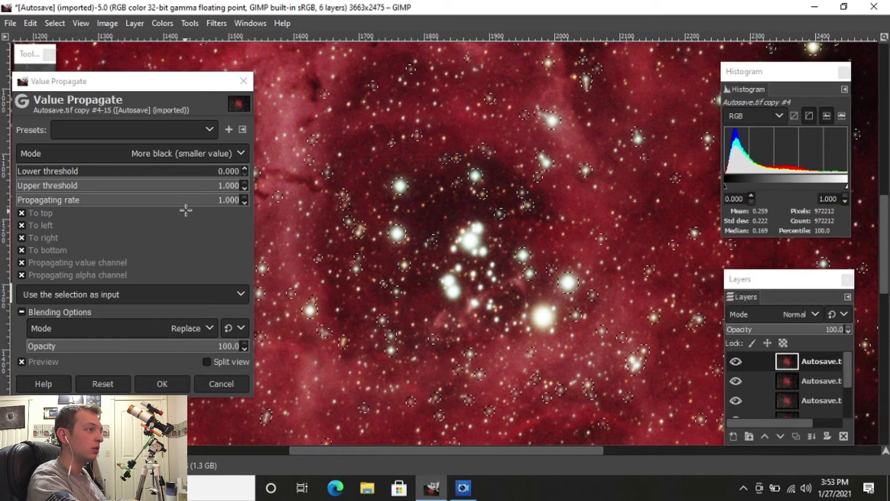
{"action": "key", "text": "Tab"}
{"action": "left_click_drag", "start_coordinate": [187, 208], "coordinate": [255, 349]}
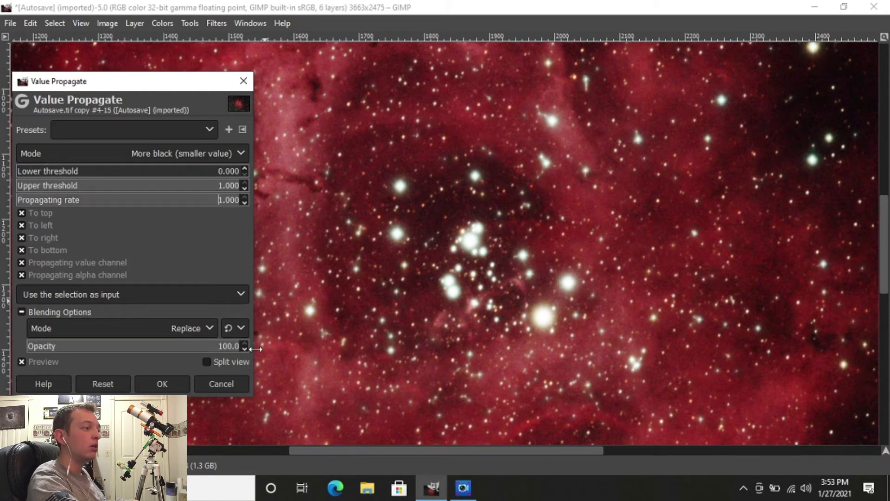
{"action": "left_click", "coordinate": [234, 383]}
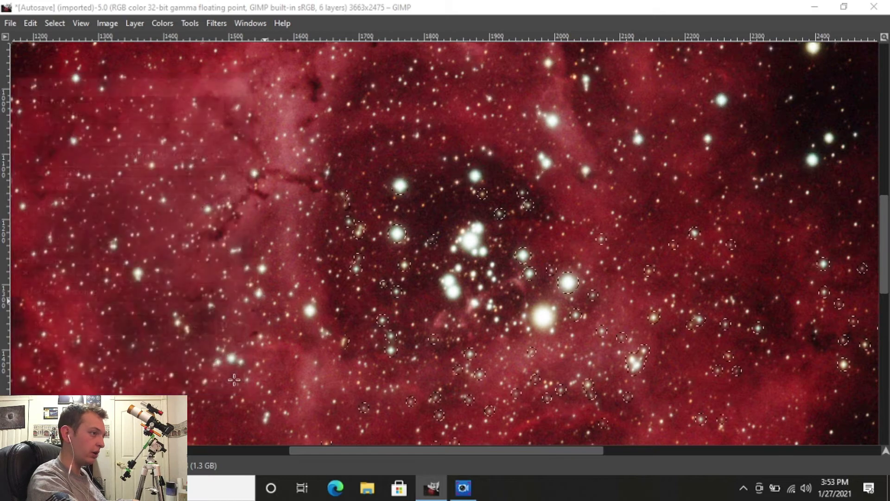
Delete the duplicated top layer and clear the star selection.
{"action": "left_click", "coordinate": [35, 22]}
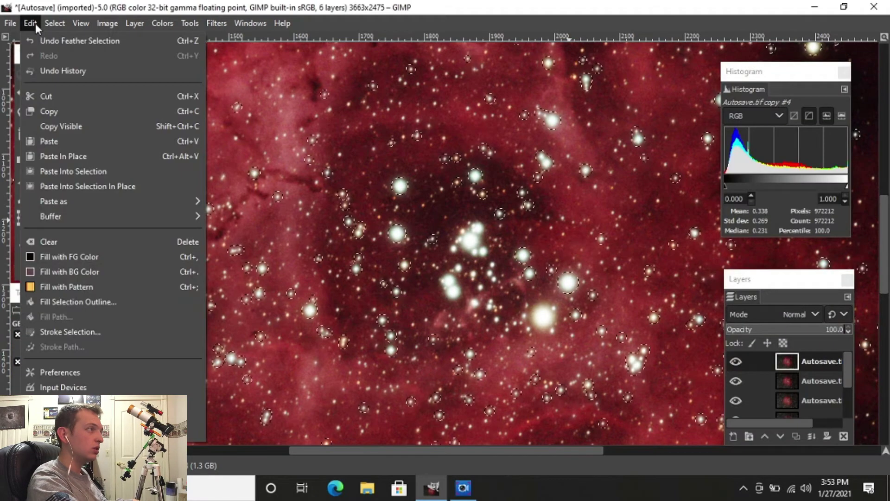
{"action": "left_click", "coordinate": [30, 24]}
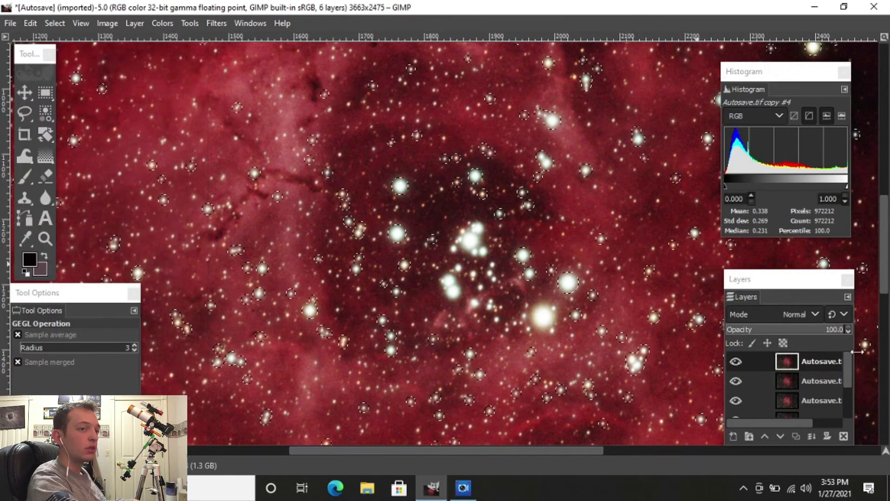
{"action": "right_click", "coordinate": [804, 358]}
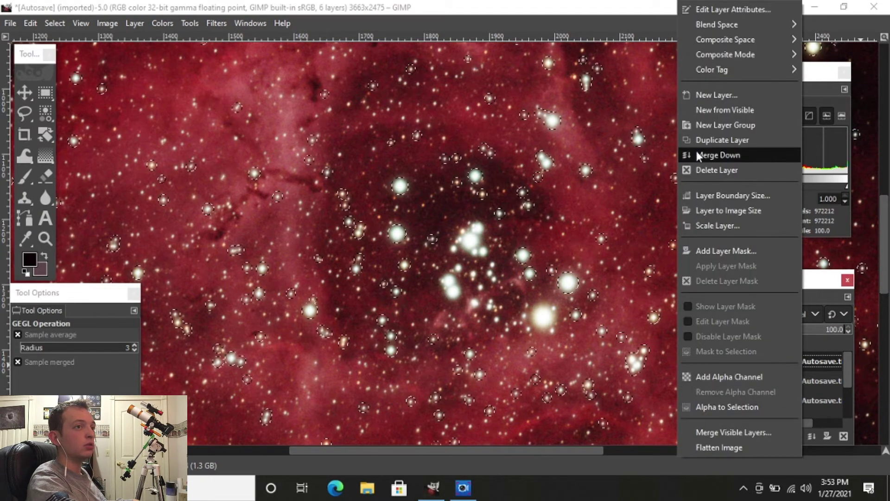
{"action": "left_click", "coordinate": [700, 169]}
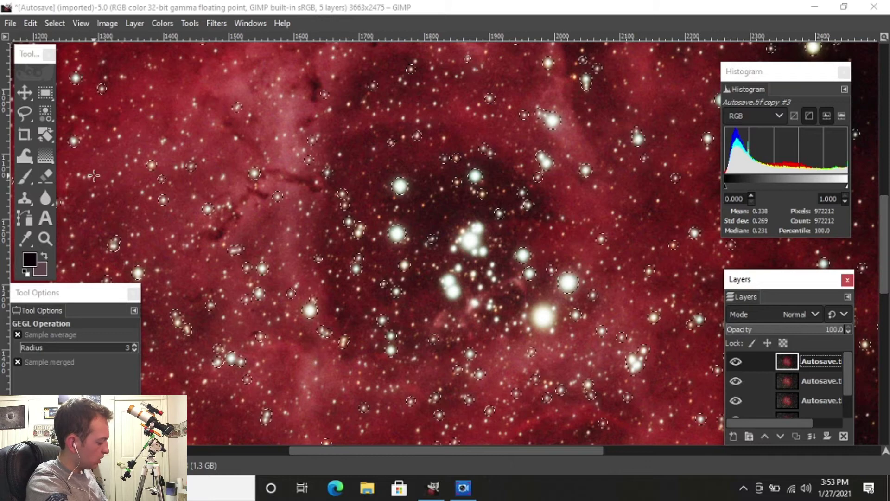
{"action": "key", "text": "shift+ctrl+a"}
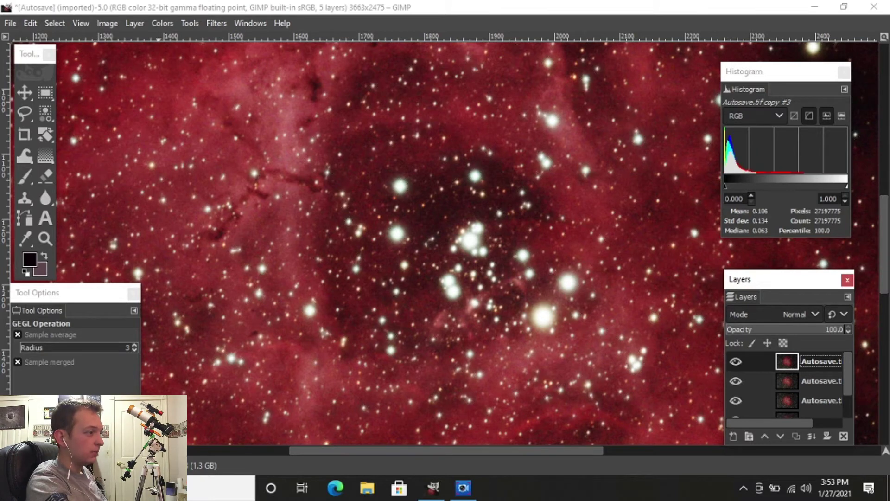
Examine the star sizes across the whole image and at closer magnifications around the nebula's core and the area above it.
{"action": "left_click", "coordinate": [104, 465]}
{"action": "left_click", "coordinate": [104, 418]}
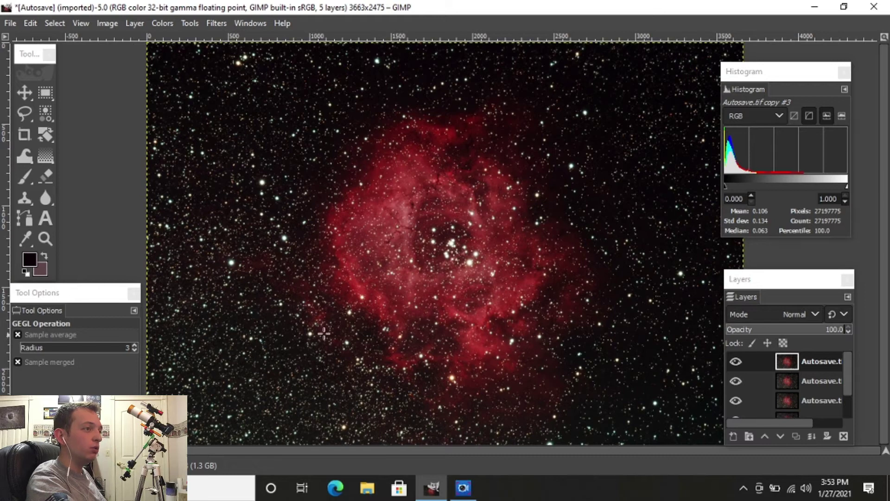
{"action": "left_click", "coordinate": [105, 466]}
{"action": "left_click", "coordinate": [104, 407]}
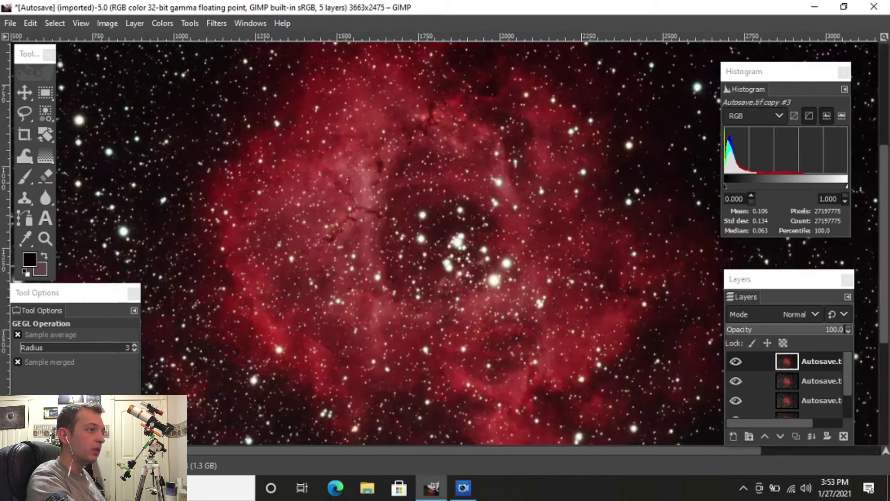
{"action": "left_click", "coordinate": [104, 465]}
{"action": "left_click", "coordinate": [108, 373]}
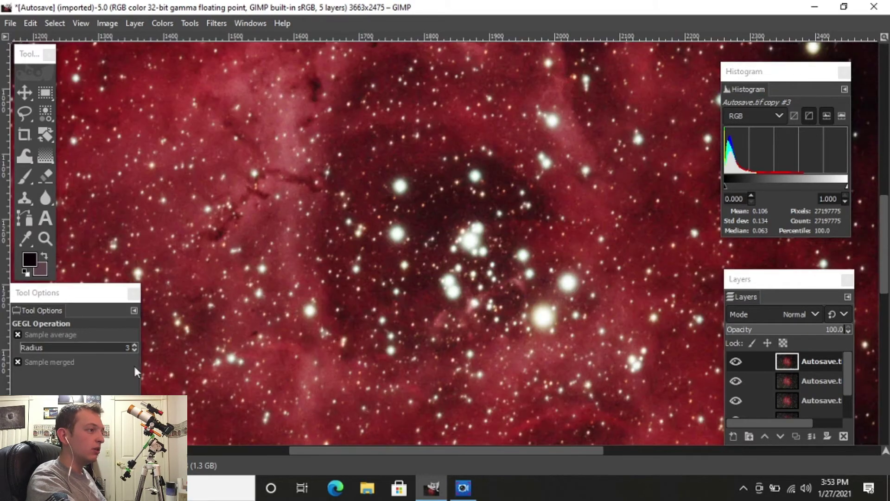
{"action": "scroll", "coordinate": [509, 219], "scroll_direction": "up", "scroll_amount": 5}
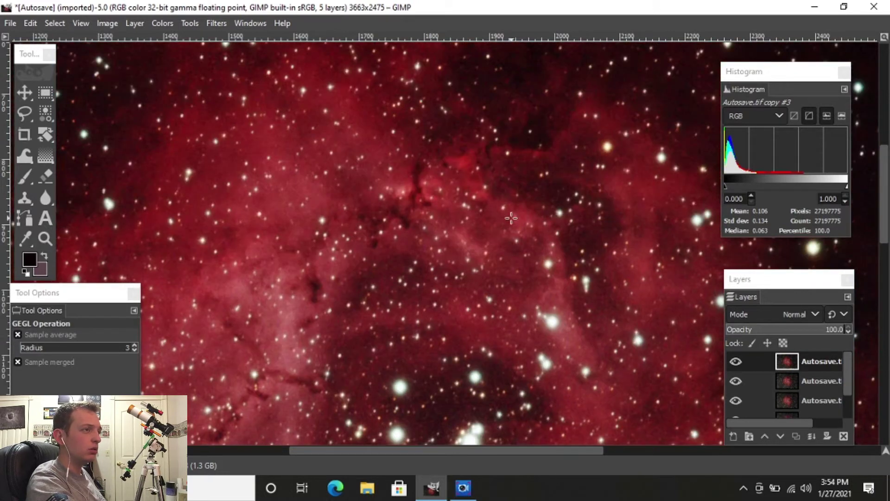
{"action": "scroll", "coordinate": [506, 232], "scroll_direction": "down", "scroll_amount": 3}
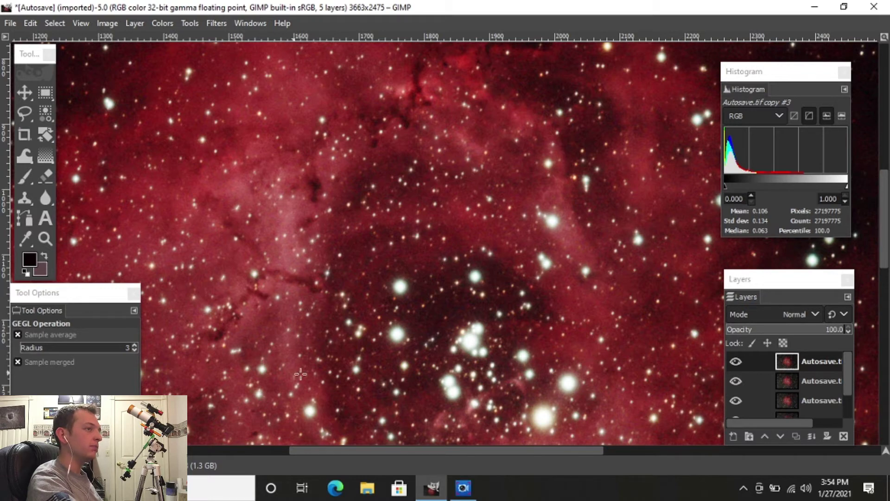
Open the G'MIC-Qt filter collection for the top layer and move its window clear of the screen edge.
{"action": "left_click", "coordinate": [103, 465]}
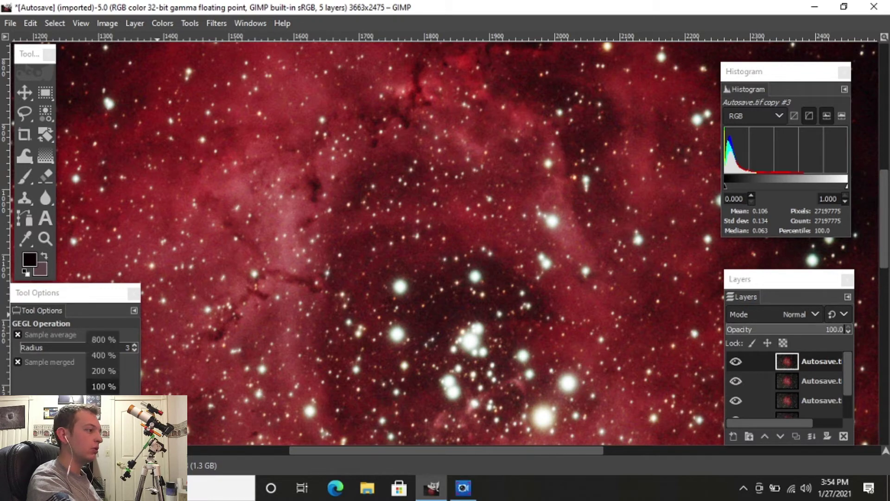
{"action": "left_click", "coordinate": [102, 386]}
{"action": "scroll", "coordinate": [417, 278], "scroll_direction": "down", "scroll_amount": 2}
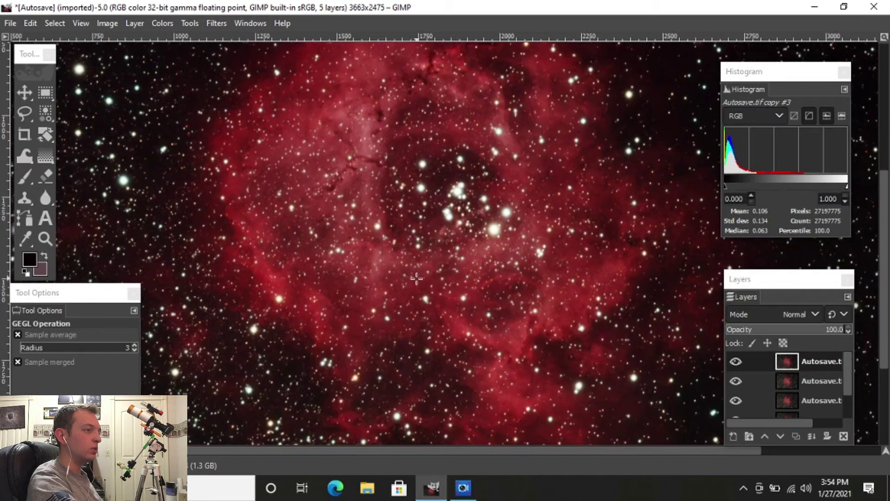
{"action": "scroll", "coordinate": [417, 279], "scroll_direction": "up", "scroll_amount": 2}
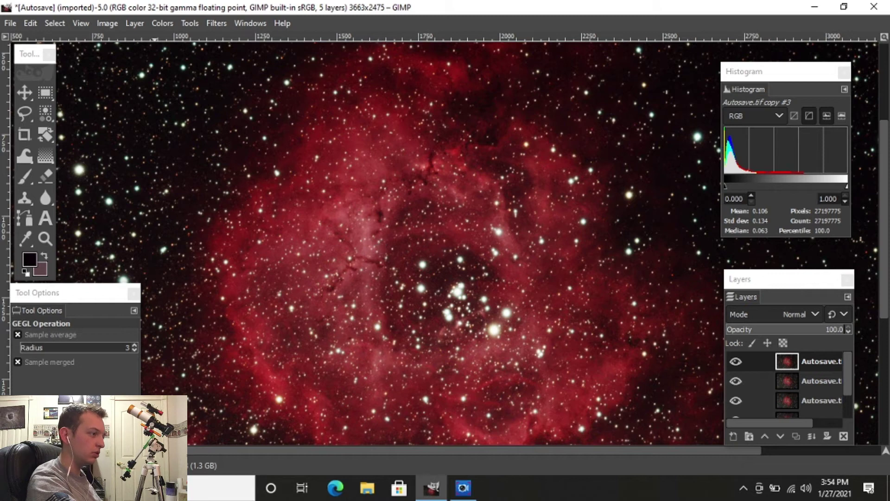
{"action": "key", "text": "plus"}
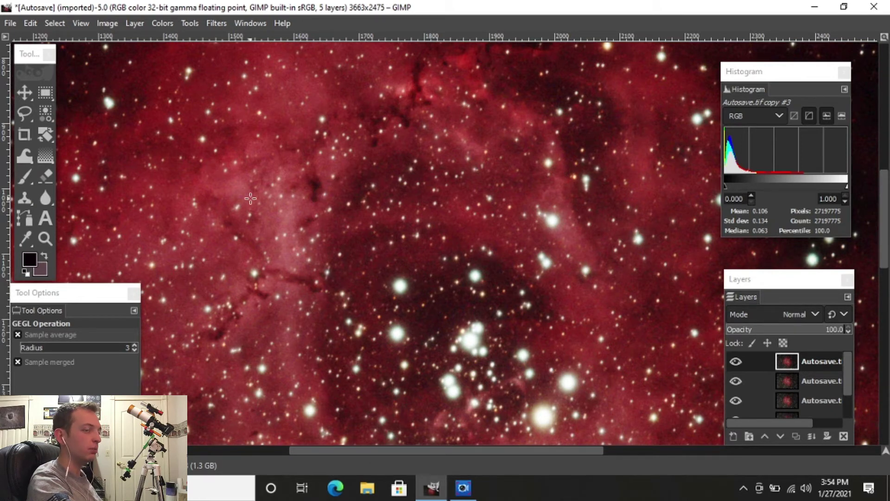
{"action": "left_click", "coordinate": [188, 23]}
{"action": "mouse_move", "coordinate": [203, 26]}
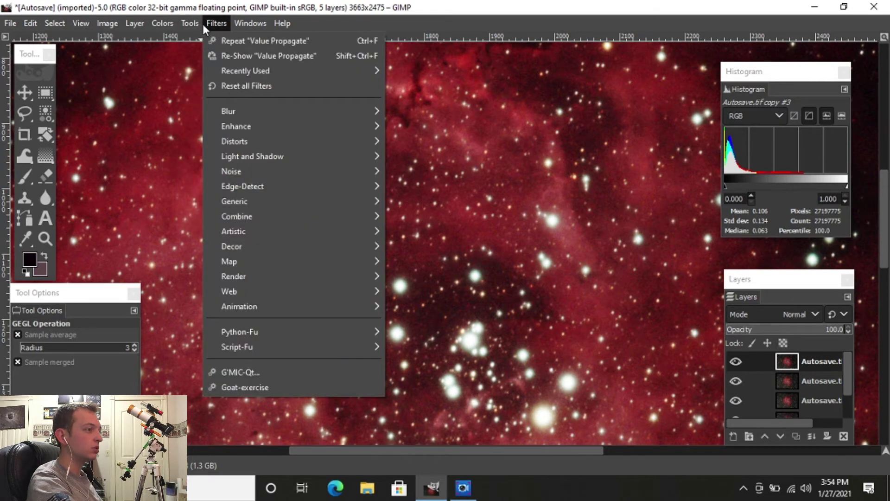
{"action": "left_click", "coordinate": [258, 372]}
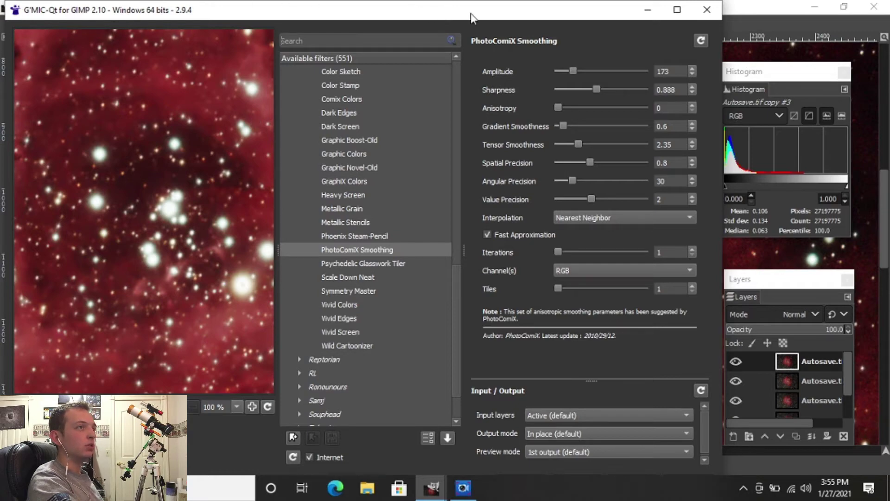
{"action": "left_click_drag", "start_coordinate": [471, 16], "coordinate": [562, 57]}
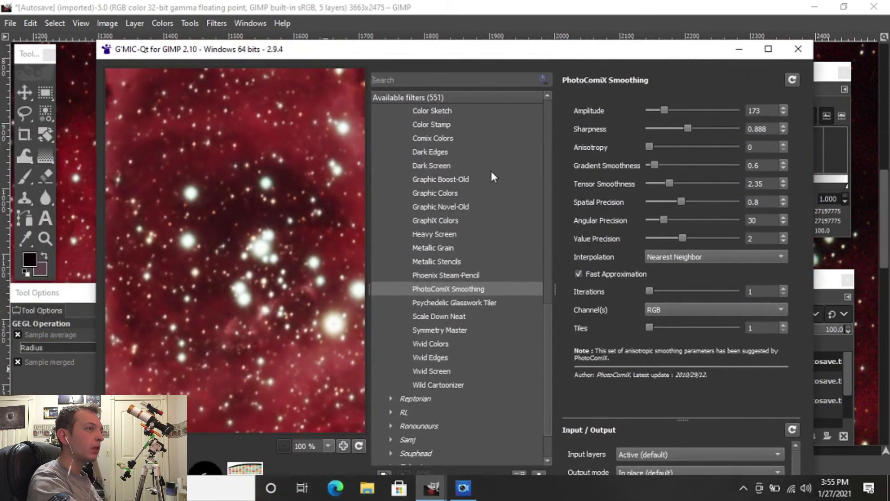
{"action": "left_click_drag", "start_coordinate": [439, 59], "coordinate": [450, 55]}
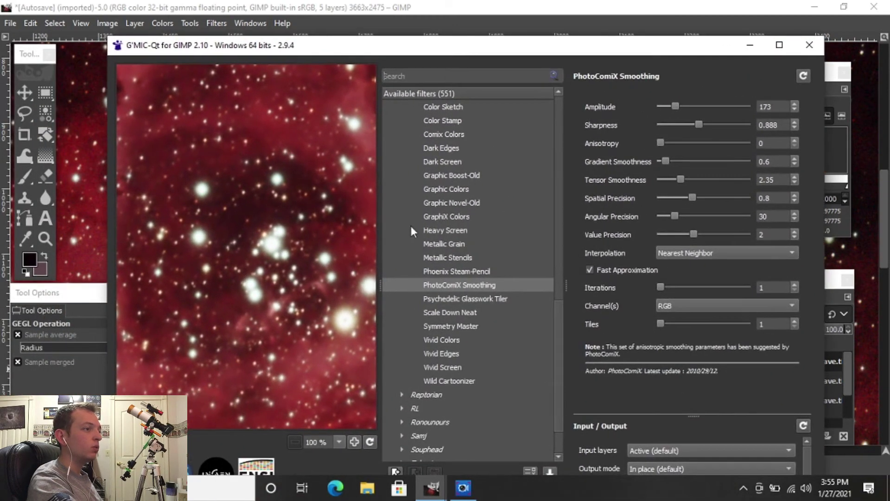
Locate the PhotoComiX Smoothing filter in the PhotoComix group of the Testing category.
{"action": "scroll", "coordinate": [411, 227], "scroll_direction": "up", "scroll_amount": 5}
{"action": "left_click", "coordinate": [402, 257]}
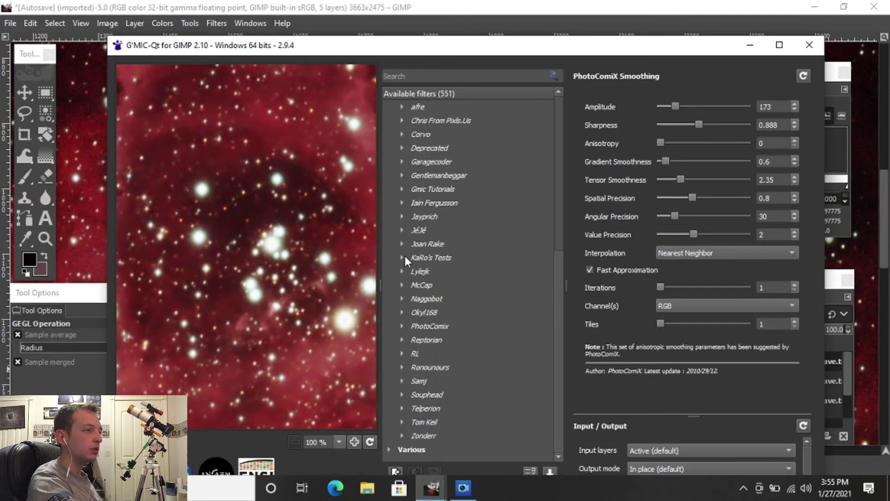
{"action": "scroll", "coordinate": [437, 271], "scroll_direction": "up", "scroll_amount": 5}
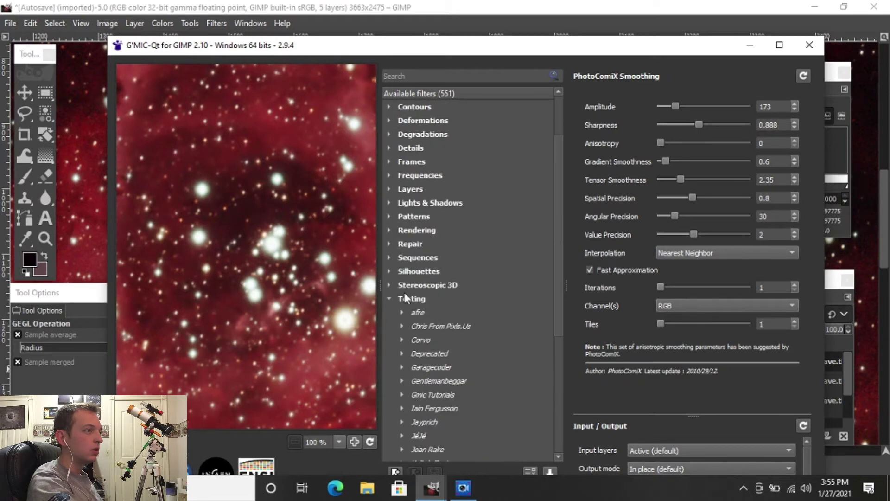
{"action": "left_click", "coordinate": [389, 299]}
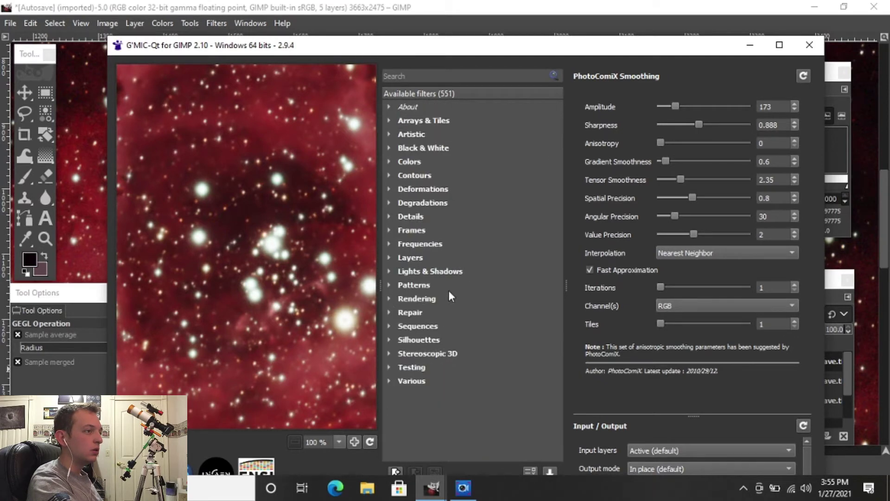
{"action": "left_click", "coordinate": [389, 367]}
{"action": "scroll", "coordinate": [455, 354], "scroll_direction": "down", "scroll_amount": 5}
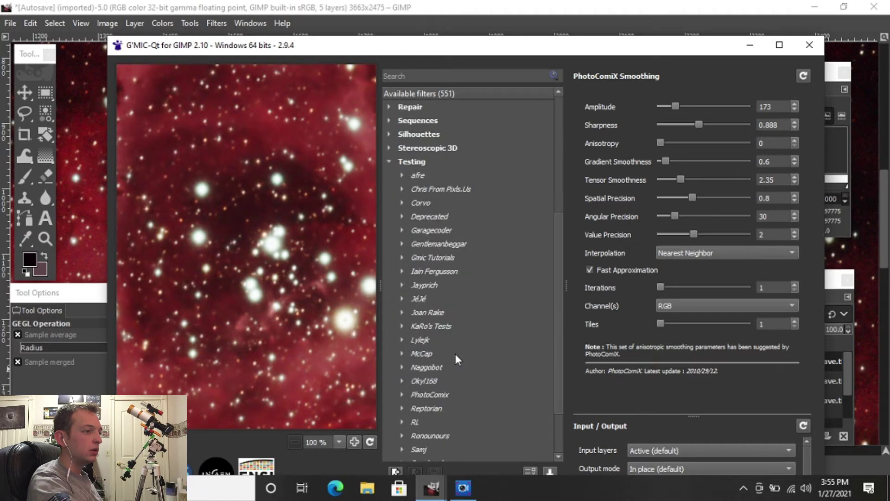
{"action": "scroll", "coordinate": [455, 354], "scroll_direction": "down", "scroll_amount": 2}
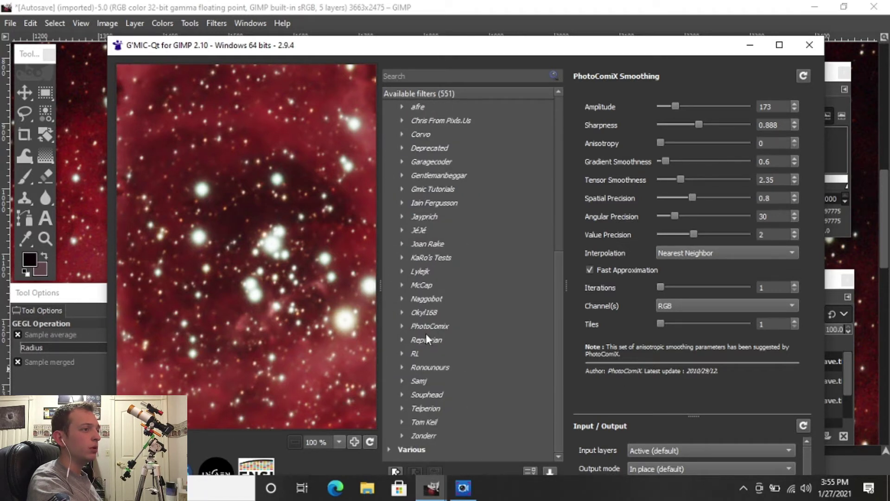
{"action": "left_click", "coordinate": [402, 326]}
{"action": "scroll", "coordinate": [460, 371], "scroll_direction": "down", "scroll_amount": 4}
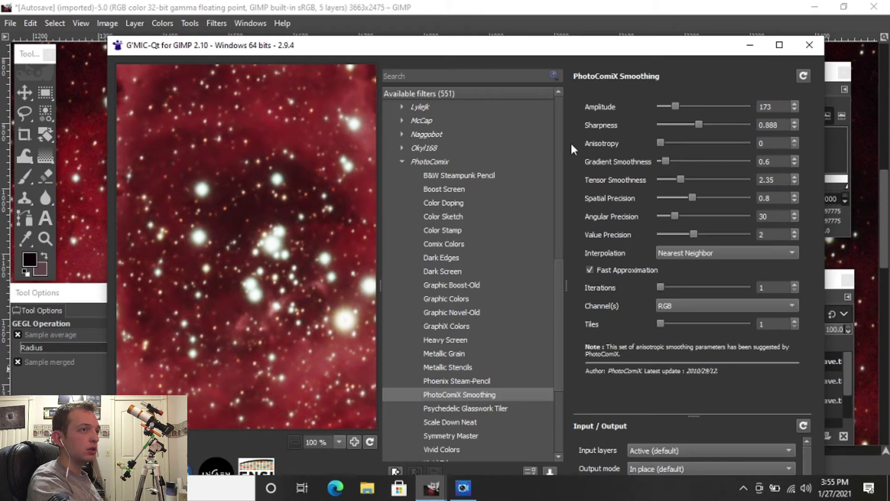
Try the smoothing with anisotropy 0.97, reset it to 0, and try amplitude 45 with sharpness 1.022 on the preview.
{"action": "left_click_drag", "start_coordinate": [662, 143], "coordinate": [744, 139]}
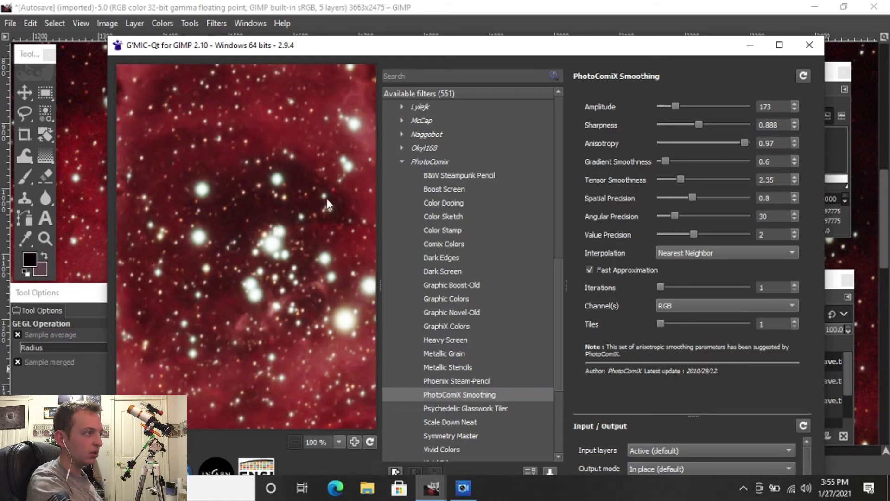
{"action": "left_click_drag", "start_coordinate": [745, 141], "coordinate": [635, 133]}
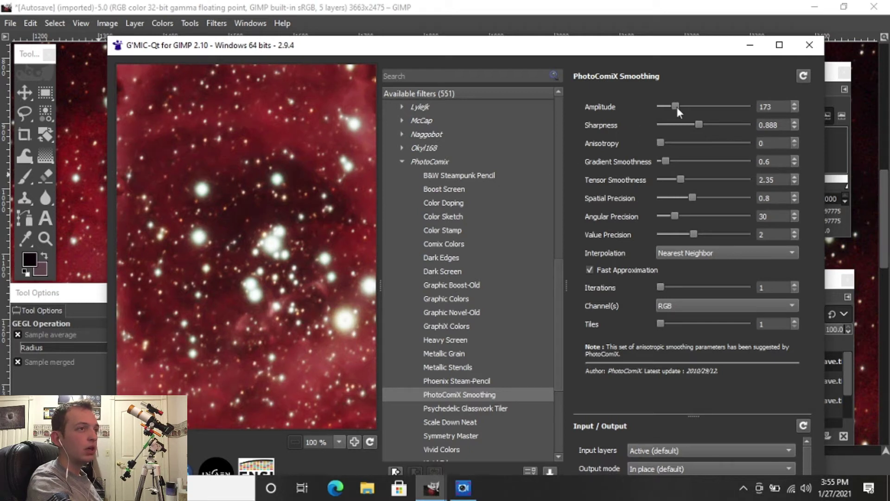
{"action": "left_click_drag", "start_coordinate": [702, 124], "coordinate": [663, 107]}
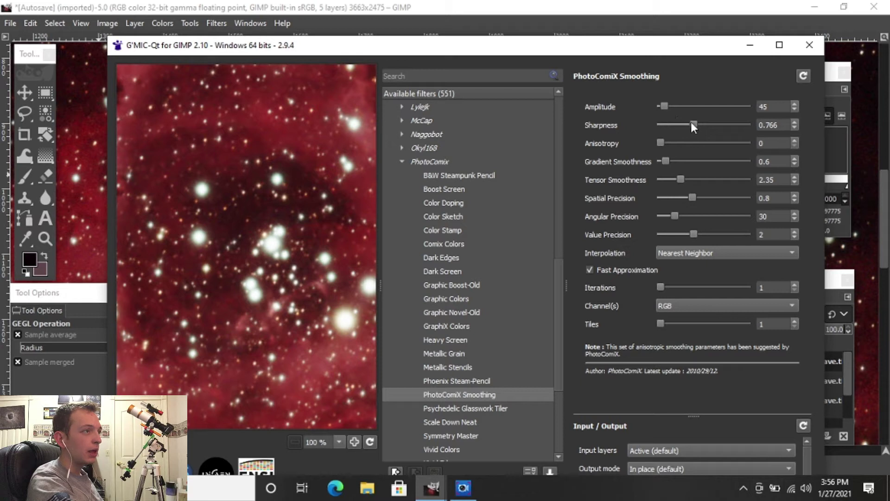
{"action": "mouse_move", "coordinate": [691, 121]}
{"action": "left_mouse_down"}
{"action": "mouse_move", "coordinate": [678, 120]}
{"action": "mouse_move", "coordinate": [704, 124]}
{"action": "left_mouse_up"}
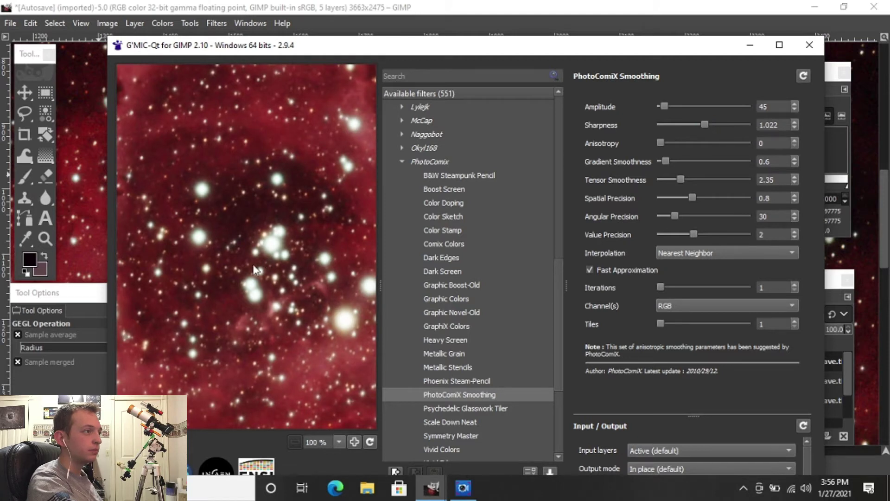
{"action": "left_click_drag", "start_coordinate": [186, 250], "coordinate": [275, 302]}
Set the smoothing's sharpness to 0.872, amplitude to 38 and gradient smoothness to 0.98, checking the preview around the dark dust lanes.
{"action": "left_click_drag", "start_coordinate": [701, 124], "coordinate": [695, 125]}
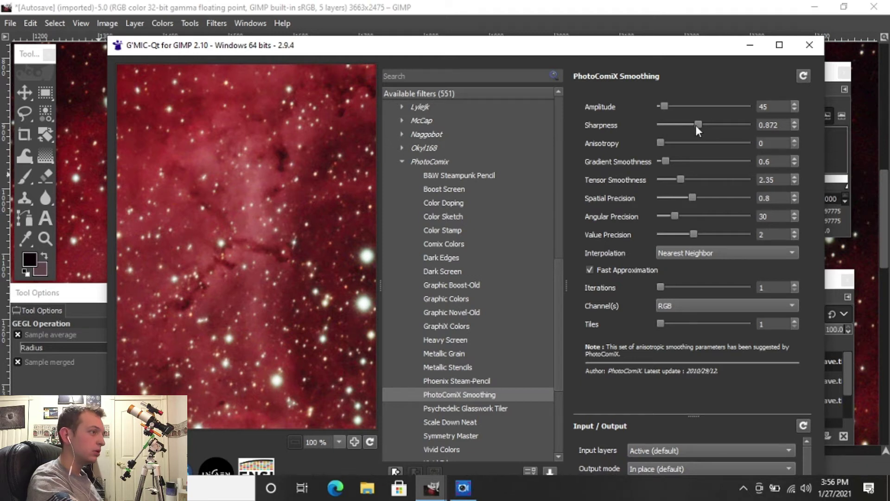
{"action": "left_click_drag", "start_coordinate": [668, 106], "coordinate": [668, 106]}
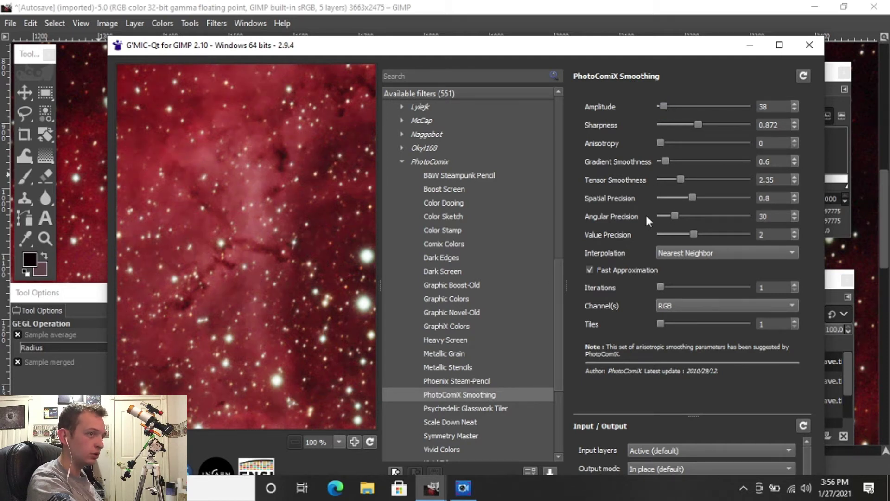
{"action": "left_click_drag", "start_coordinate": [282, 239], "coordinate": [268, 273]}
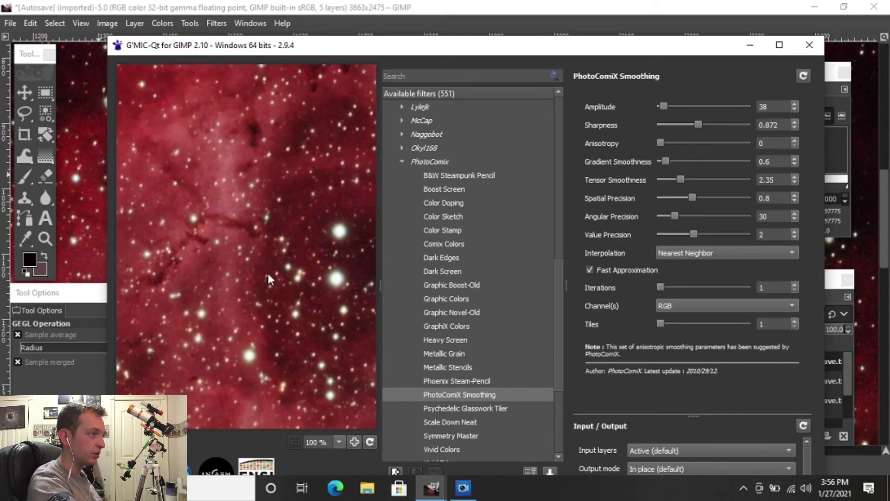
{"action": "left_click_drag", "start_coordinate": [295, 228], "coordinate": [312, 270]}
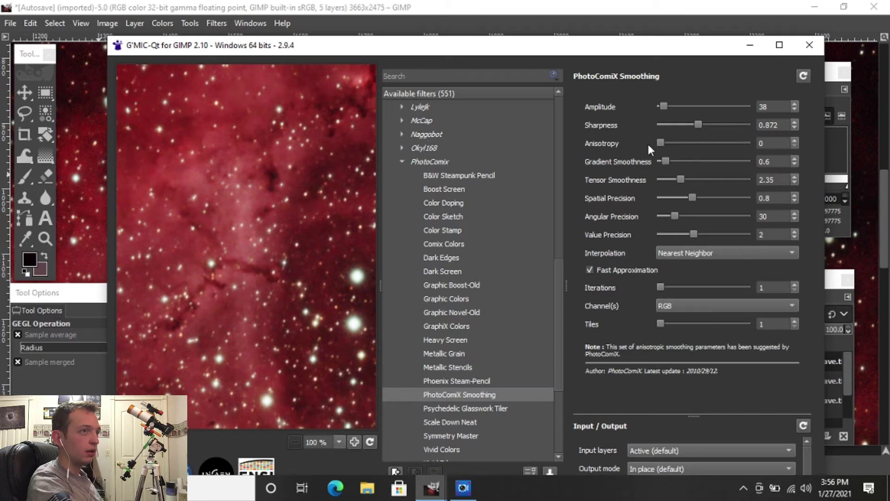
{"action": "mouse_move", "coordinate": [669, 160]}
{"action": "left_mouse_down"}
{"action": "mouse_move", "coordinate": [694, 160]}
{"action": "mouse_move", "coordinate": [671, 162]}
{"action": "left_mouse_up"}
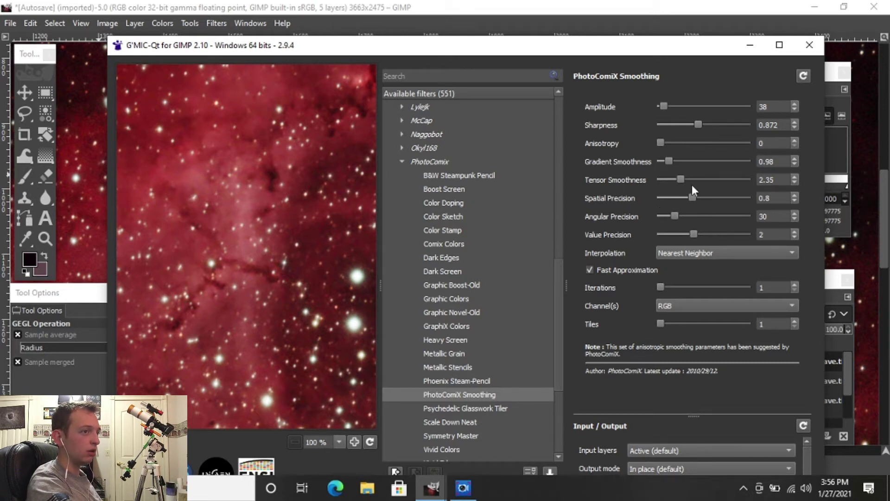
Enlarge the filter window, apply PhotoComiX Smoothing to the active layer in place, and close the filter collection.
{"action": "left_click_drag", "start_coordinate": [682, 48], "coordinate": [686, 40]}
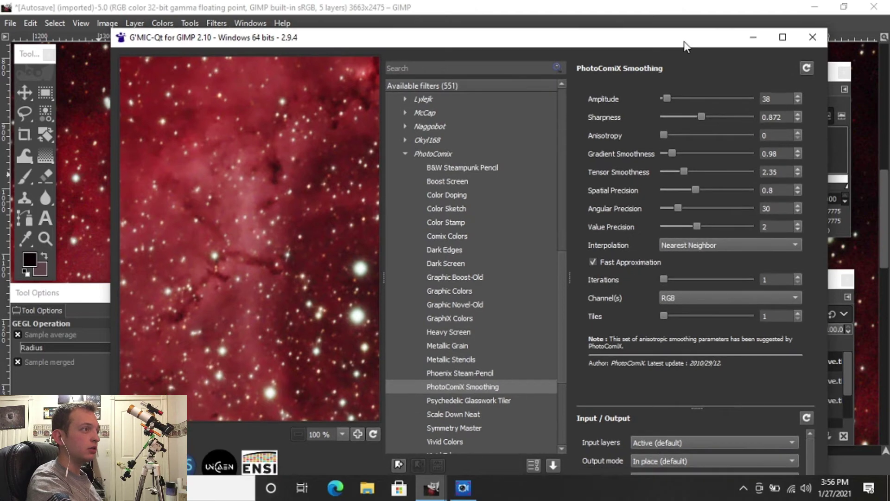
{"action": "left_click_drag", "start_coordinate": [533, 40], "coordinate": [536, 24]}
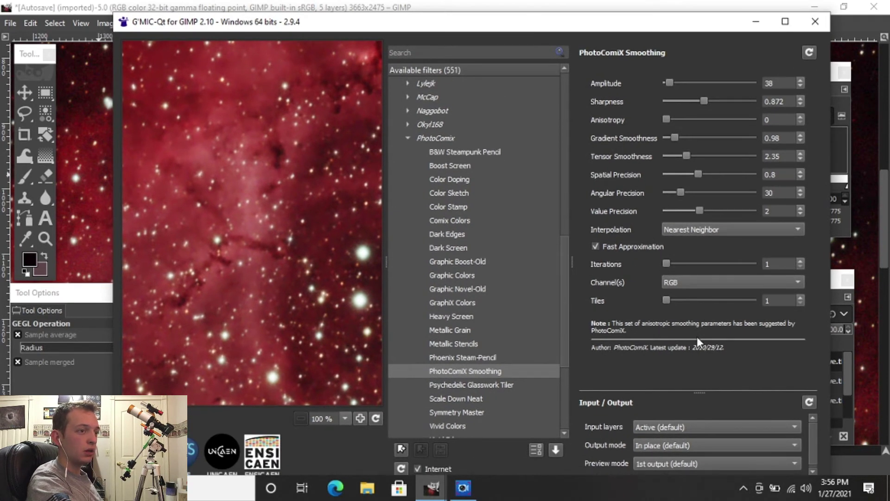
{"action": "left_click", "coordinate": [785, 21]}
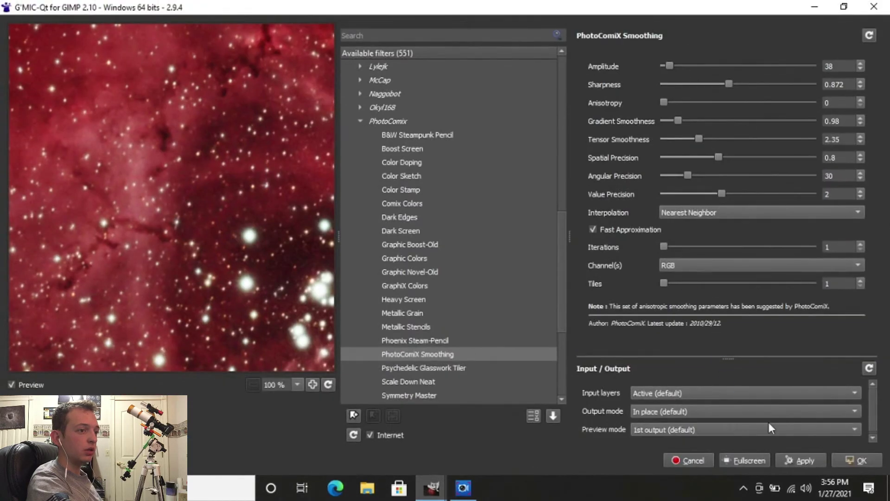
{"action": "left_click", "coordinate": [795, 460]}
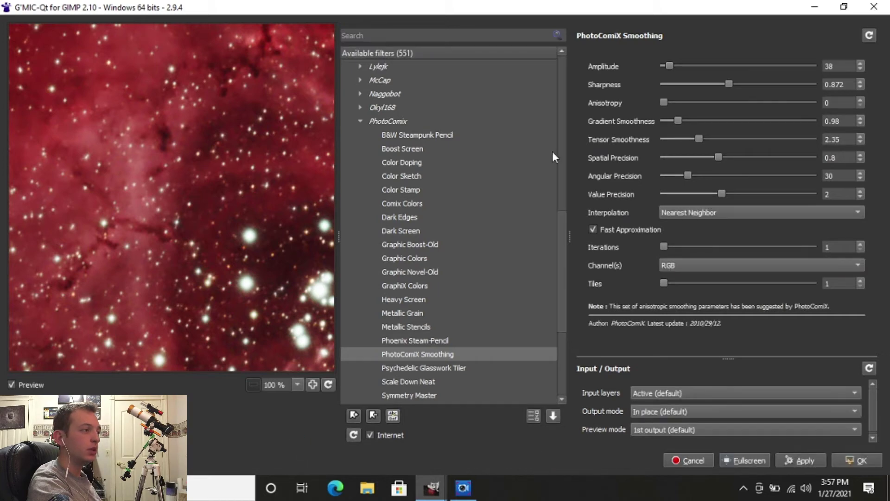
{"action": "left_click", "coordinate": [842, 459]}
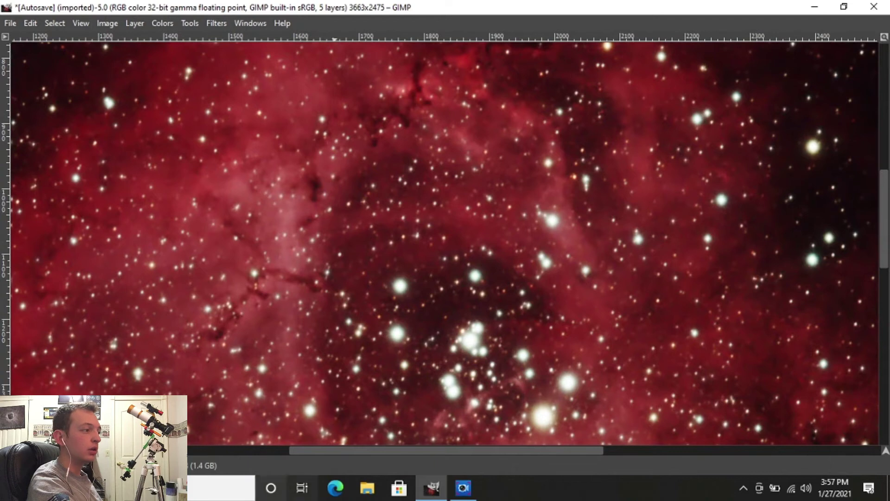
Restore the hidden docks and examine the smoothed image as a whole and around the nebula.
{"action": "key", "text": "Tab"}
{"action": "left_click", "coordinate": [104, 465]}
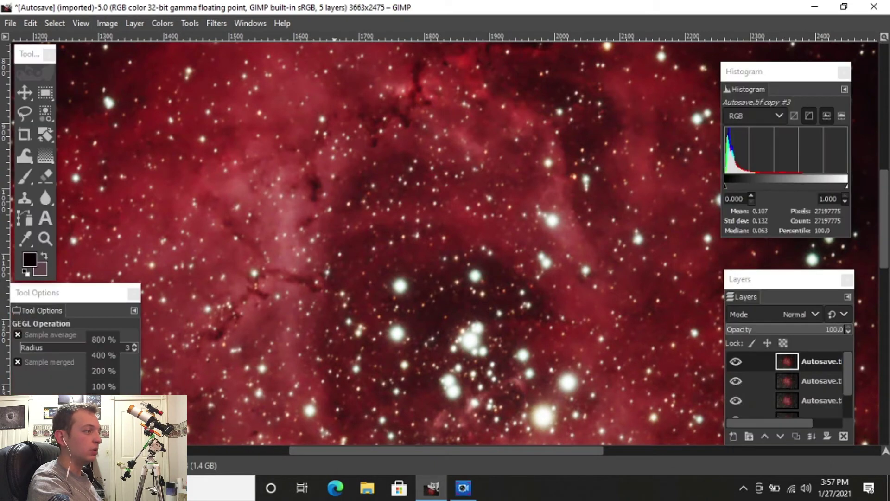
{"action": "left_click", "coordinate": [103, 450]}
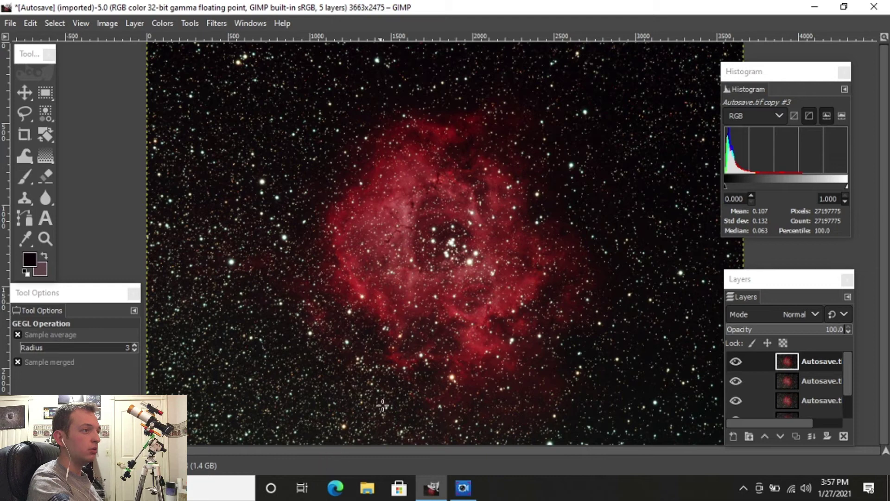
{"action": "left_click", "coordinate": [105, 465]}
{"action": "left_click", "coordinate": [103, 402]}
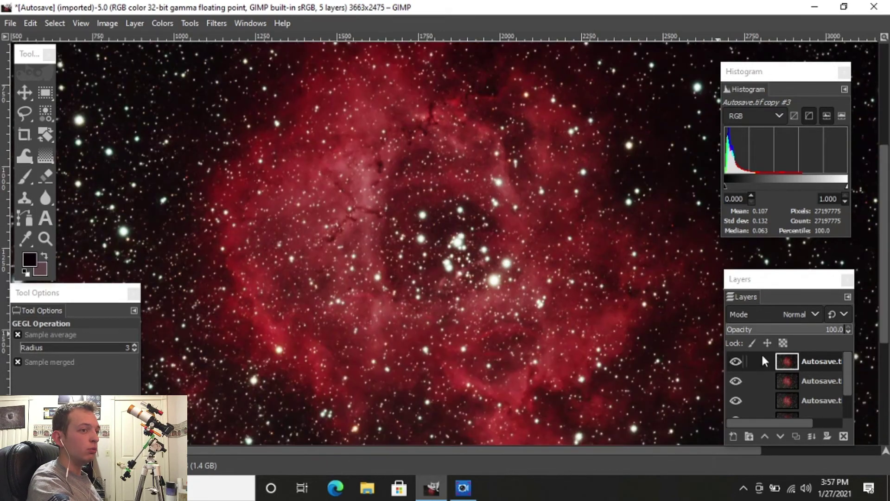
Compare the image with and without the smoothed top layer by toggling that layer's visibility.
{"action": "left_click", "coordinate": [739, 361]}
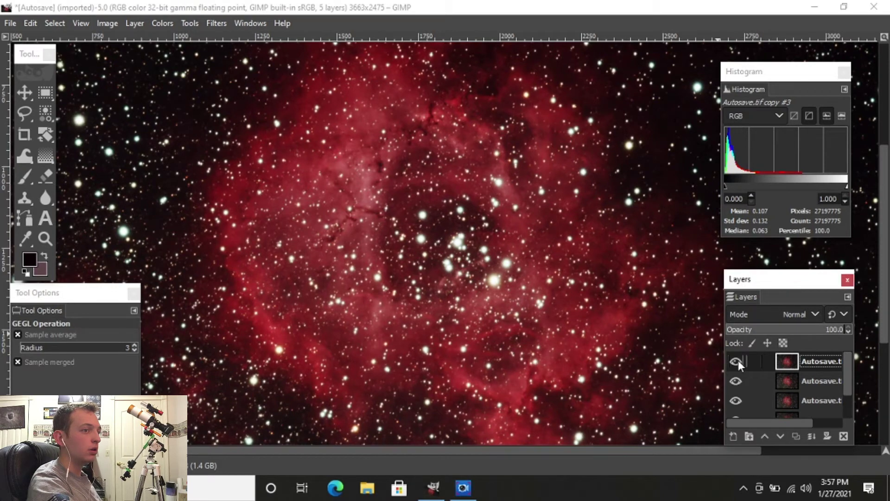
{"action": "left_click", "coordinate": [739, 361]}
{"action": "left_click", "coordinate": [738, 360]}
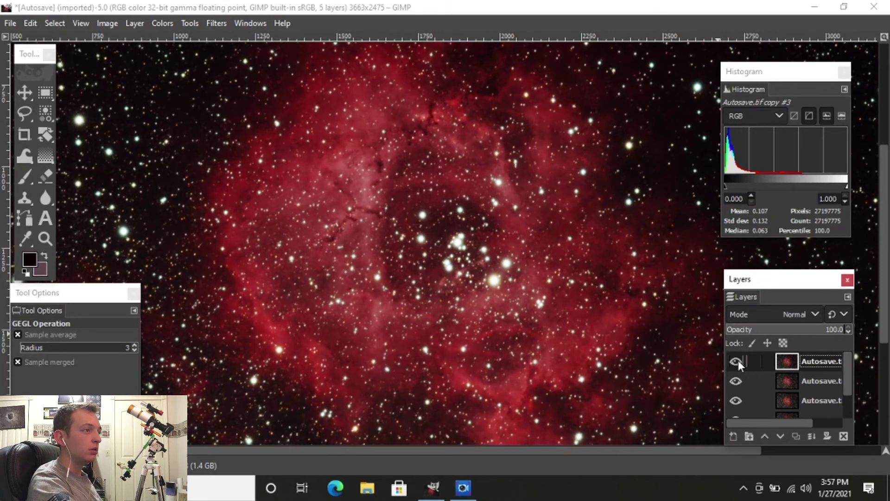
{"action": "left_click", "coordinate": [737, 360]}
{"action": "left_click", "coordinate": [739, 361]}
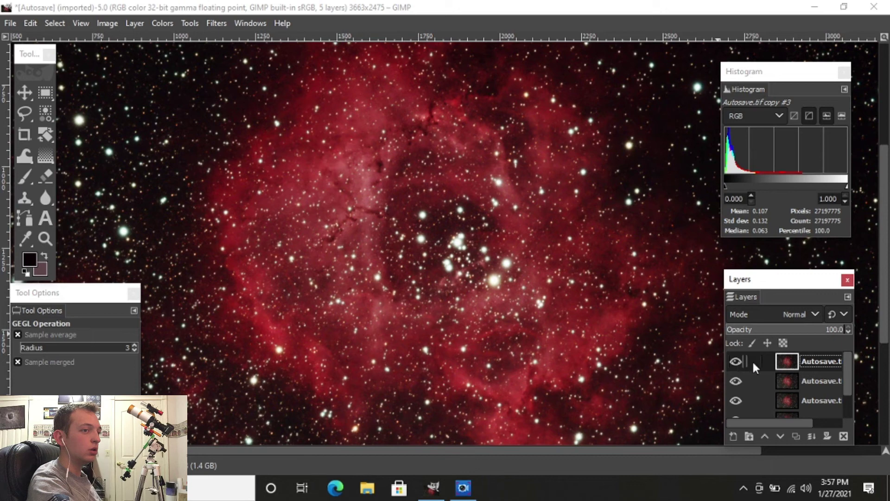
Examine the nebula's core at 100% zoom, keeping the smoothed layer's opacity at 100.
{"action": "left_click", "coordinate": [102, 465]}
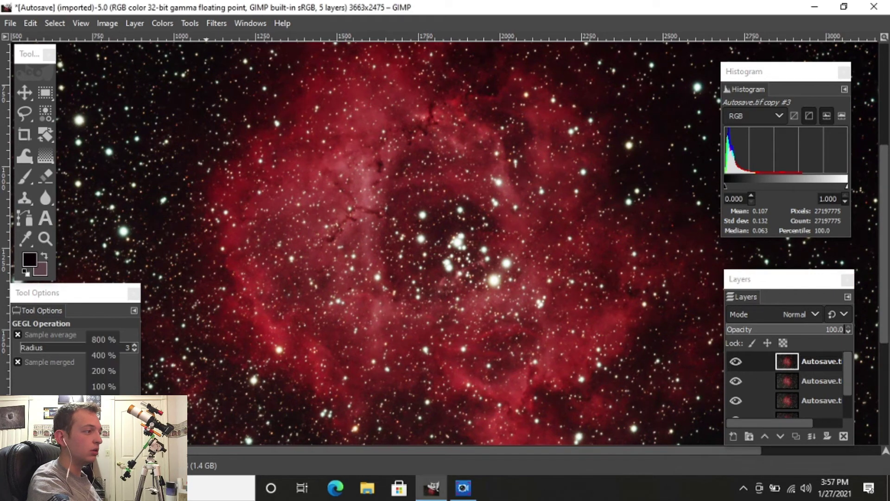
{"action": "left_click", "coordinate": [102, 371]}
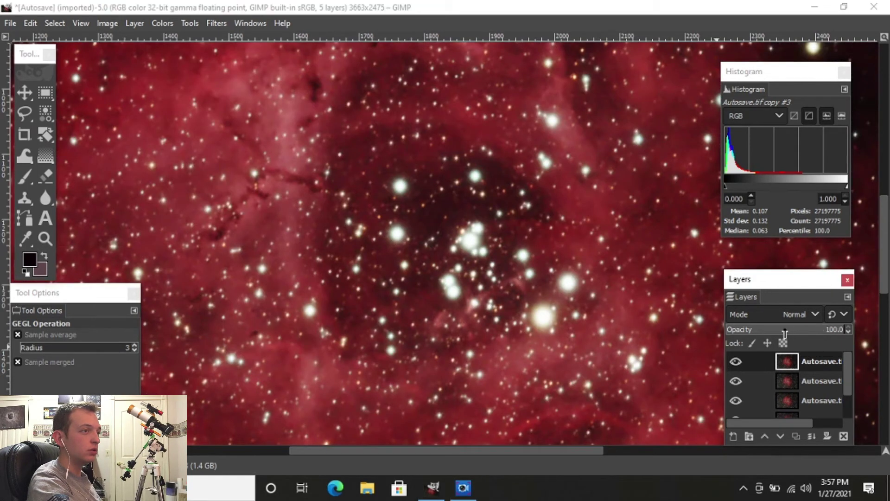
{"action": "left_click_drag", "start_coordinate": [784, 333], "coordinate": [847, 339]}
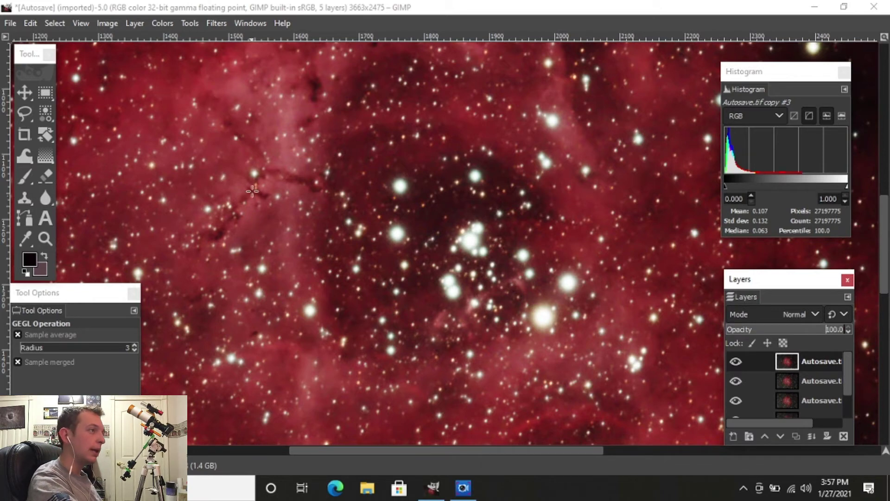
Try Value Propagate in More white mode on the top layer, cancel it, and return to the 50% view.
{"action": "left_click", "coordinate": [314, 210]}
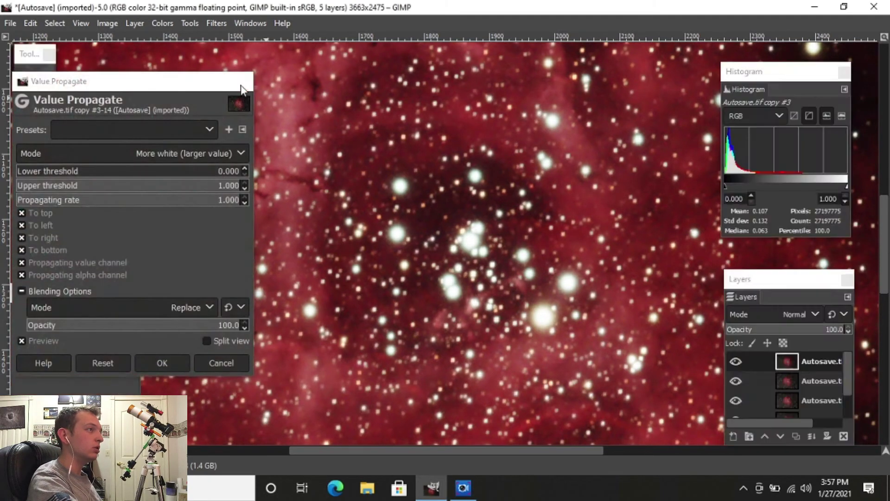
{"action": "left_click", "coordinate": [245, 83]}
{"action": "left_click", "coordinate": [102, 465]}
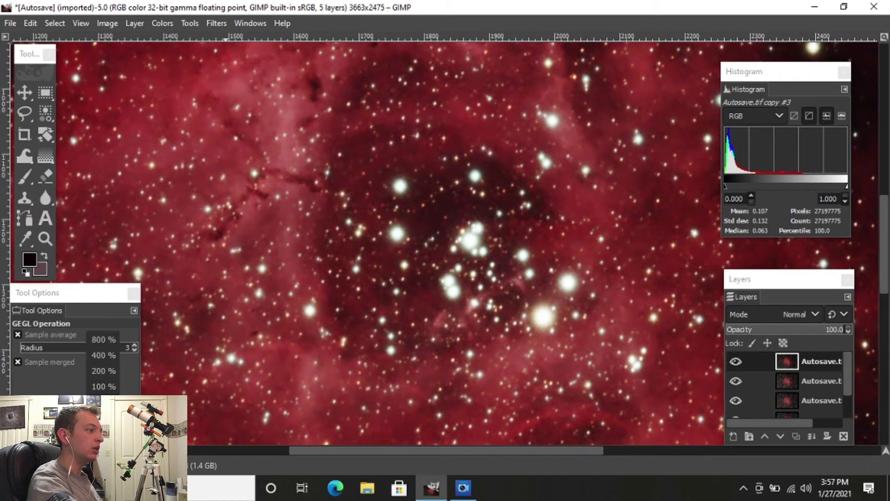
{"action": "left_click", "coordinate": [102, 402]}
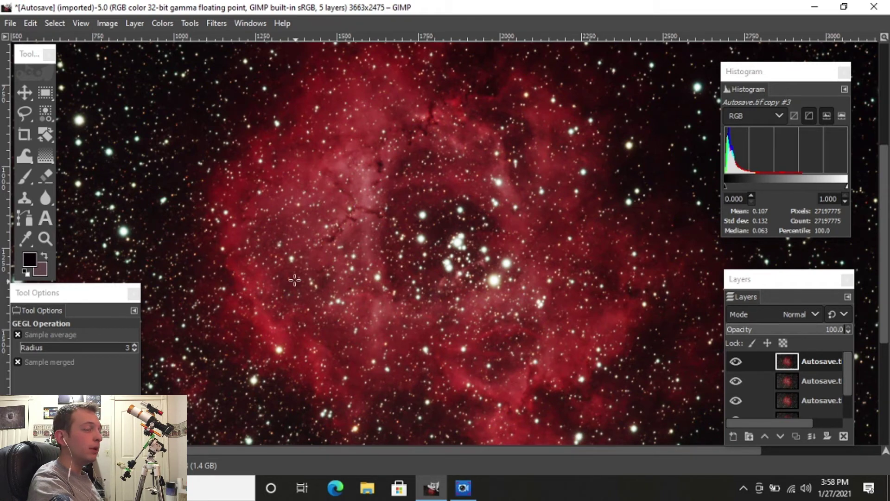
Raise the black input level of the Value channel to 0.86 on the top layer with Levels.
{"action": "left_click", "coordinate": [162, 24]}
{"action": "key", "text": "Escape"}
{"action": "key", "text": "Tab"}
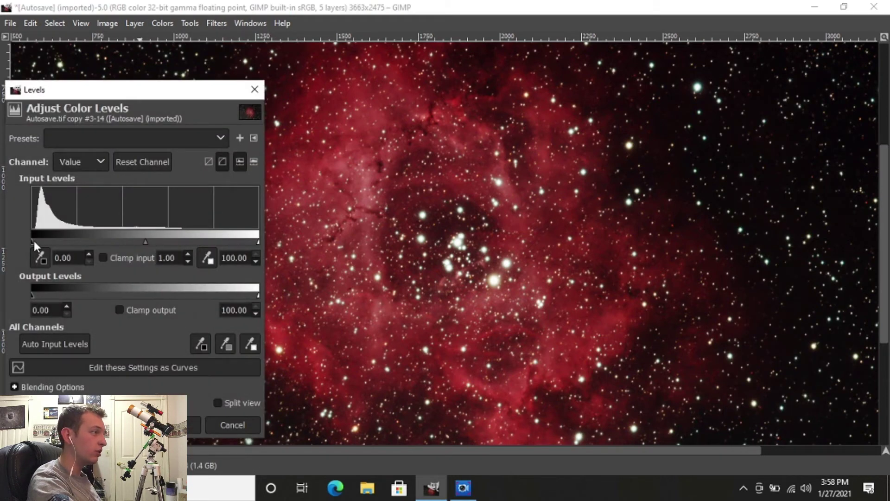
{"action": "left_click", "coordinate": [32, 241]}
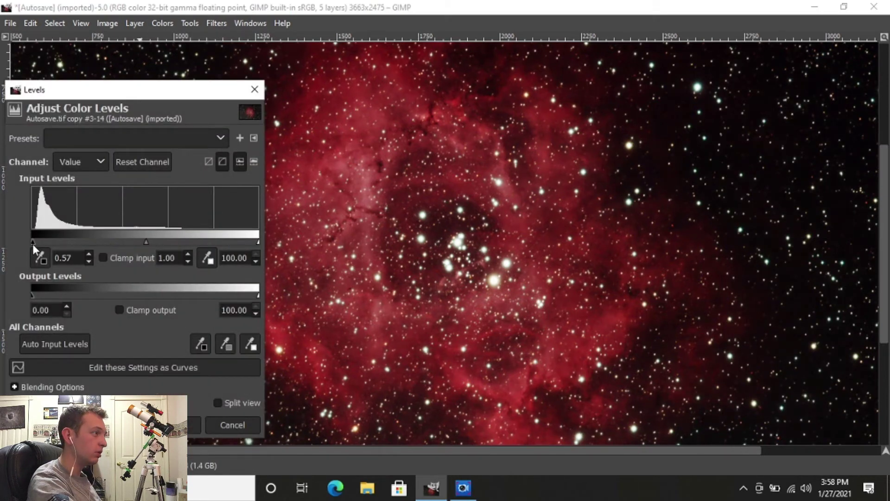
{"action": "left_click_drag", "start_coordinate": [33, 244], "coordinate": [34, 246]}
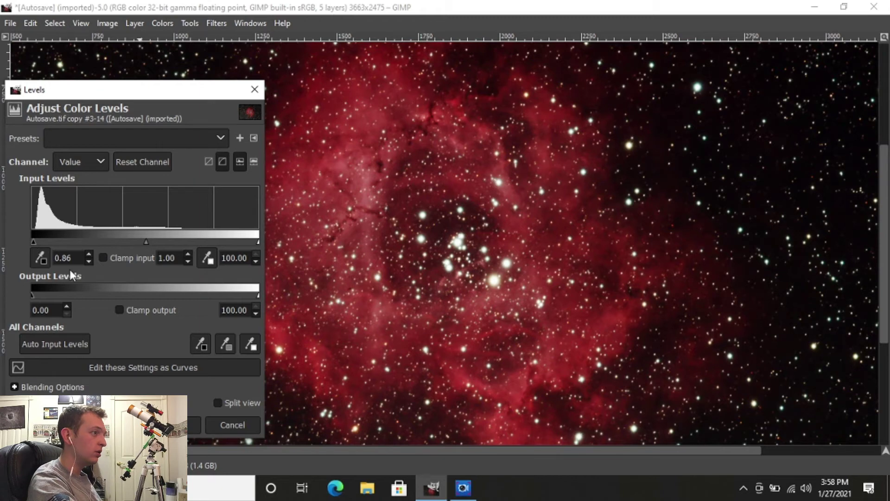
{"action": "left_click", "coordinate": [193, 425]}
Examine the darkened image as a whole at 25% zoom and across the nebula and its lower edge at 50%.
{"action": "left_click", "coordinate": [110, 466]}
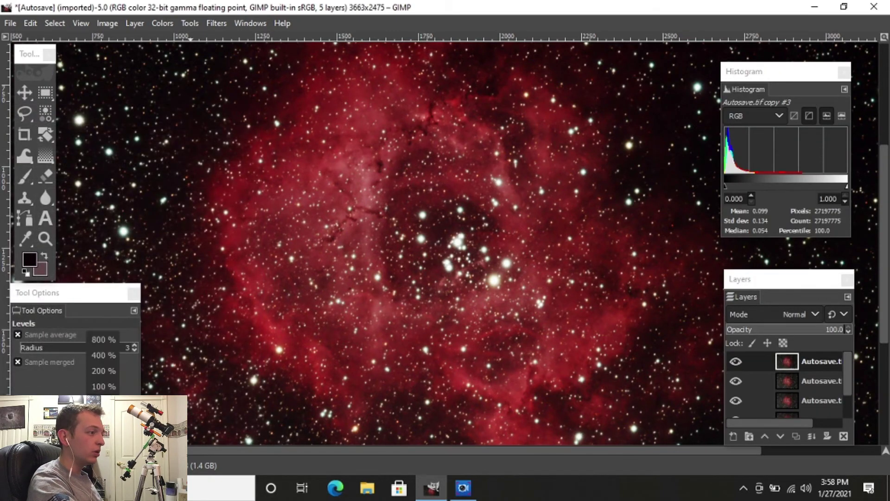
{"action": "left_click", "coordinate": [104, 418]}
{"action": "scroll", "coordinate": [784, 399], "scroll_direction": "down", "scroll_amount": 3}
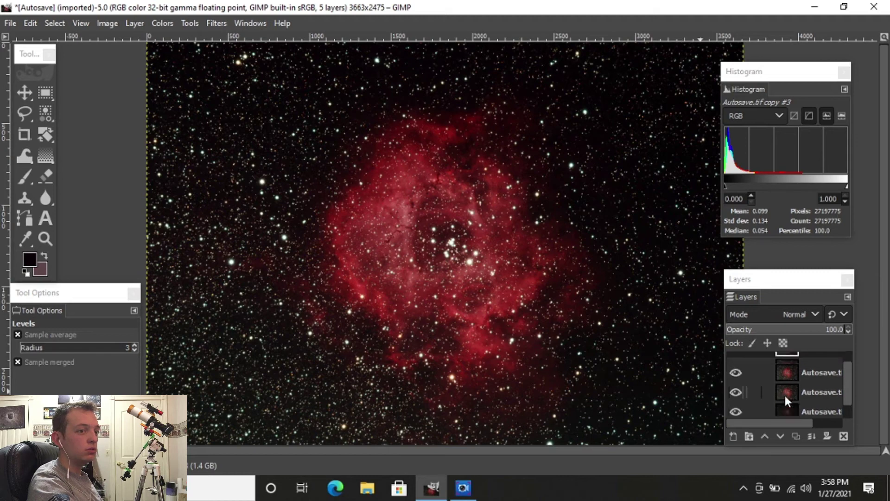
{"action": "scroll", "coordinate": [808, 410], "scroll_direction": "up", "scroll_amount": 3}
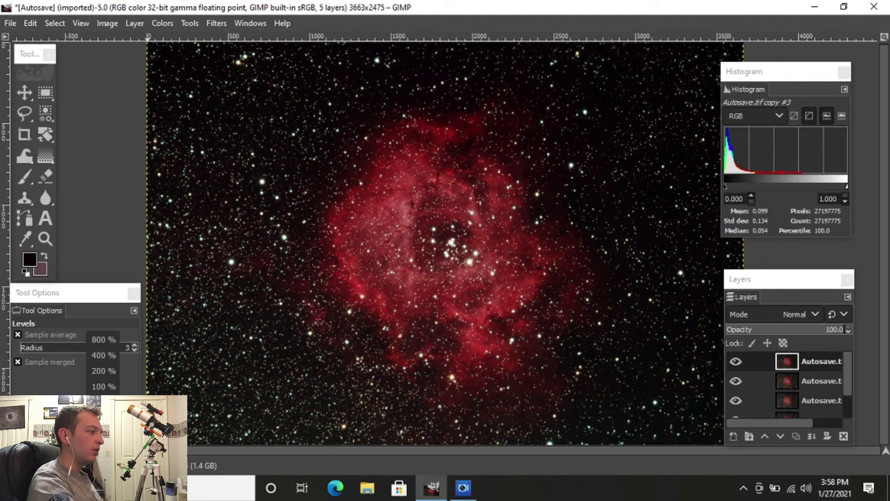
{"action": "scroll", "coordinate": [344, 292], "scroll_direction": "up", "scroll_amount": 3}
{"action": "scroll", "coordinate": [344, 292], "scroll_direction": "down", "scroll_amount": 5}
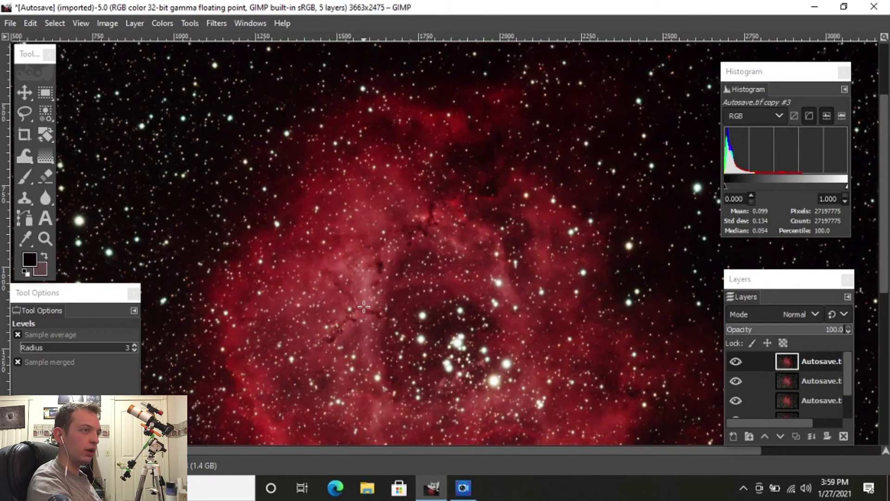
{"action": "scroll", "coordinate": [501, 260], "scroll_direction": "down", "scroll_amount": 3}
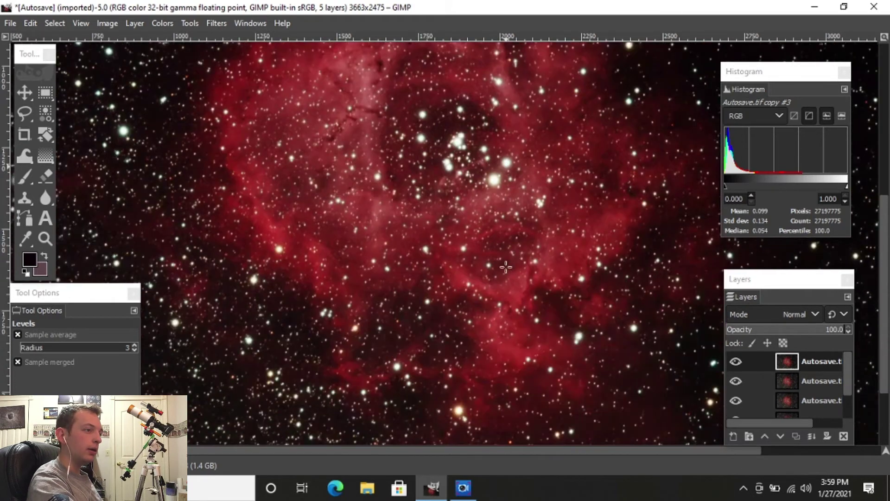
{"action": "scroll", "coordinate": [505, 267], "scroll_direction": "down", "scroll_amount": 3}
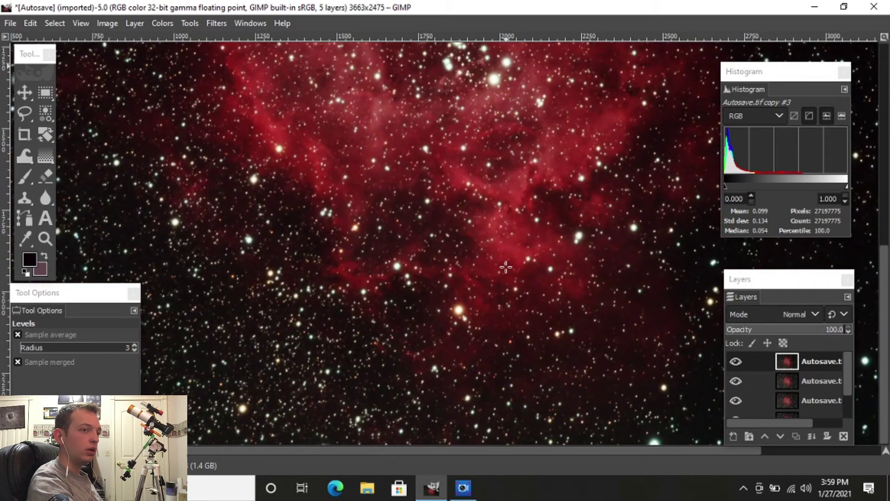
{"action": "scroll", "coordinate": [506, 269], "scroll_direction": "up", "scroll_amount": 5}
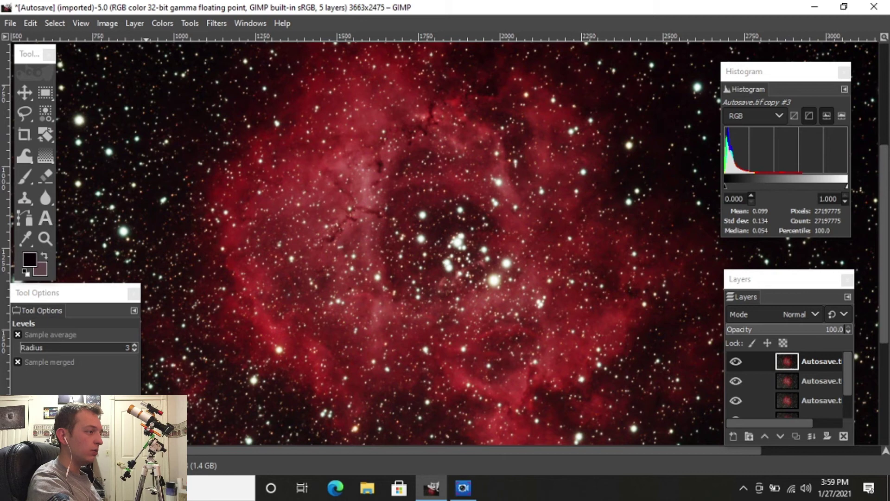
{"action": "key", "text": "ctrl+shift+j"}
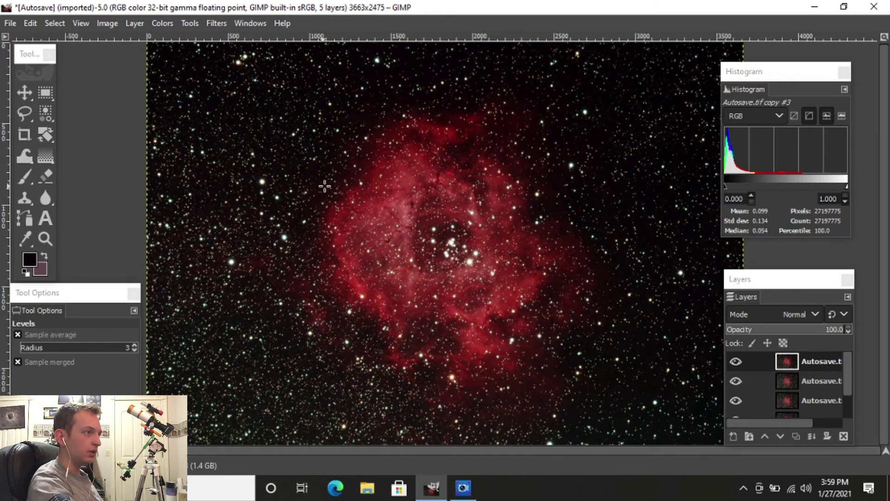
Inspect the nebula's upper half and its dark dust lanes at 50% and 100% zoom.
{"action": "left_click", "coordinate": [105, 466]}
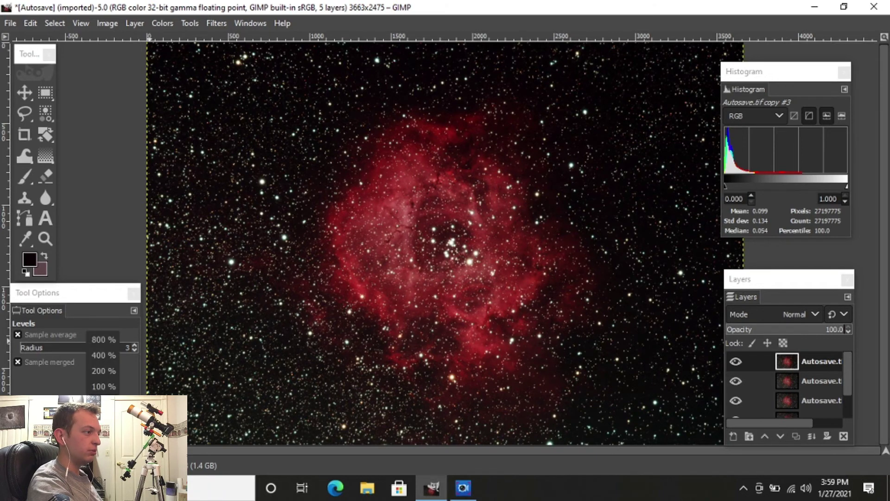
{"action": "left_click", "coordinate": [104, 402]}
{"action": "scroll", "coordinate": [376, 311], "scroll_direction": "up", "scroll_amount": 3}
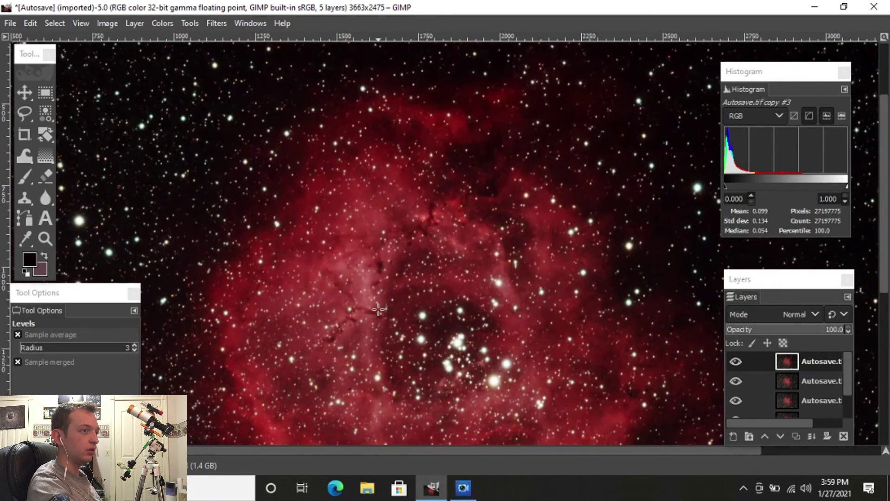
{"action": "scroll", "coordinate": [379, 310], "scroll_direction": "down", "scroll_amount": 3}
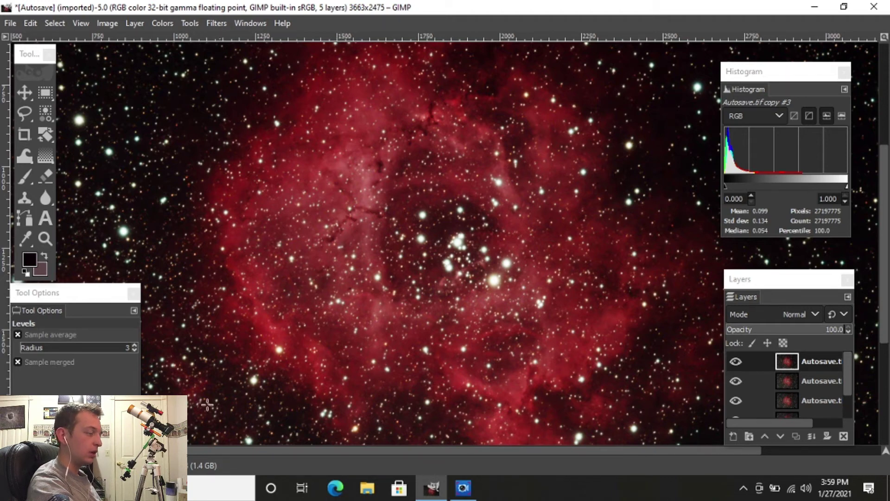
{"action": "left_click", "coordinate": [110, 465]}
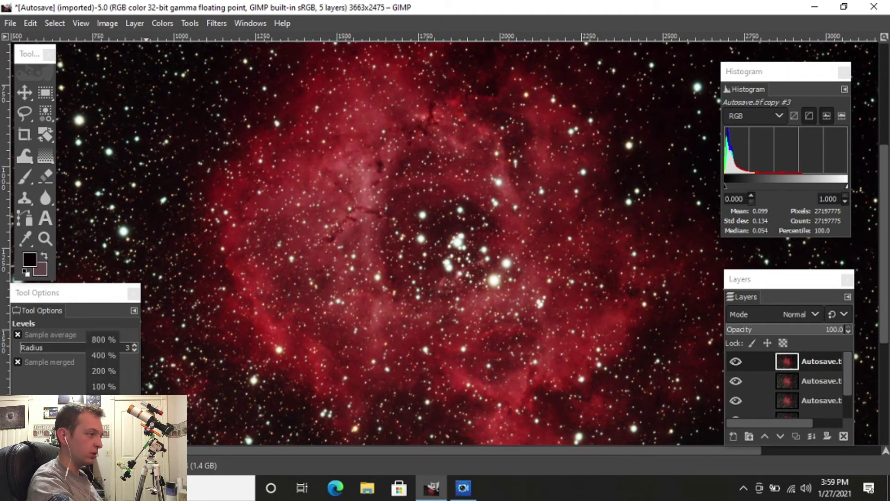
{"action": "left_click", "coordinate": [102, 387]}
{"action": "scroll", "coordinate": [344, 387], "scroll_direction": "up", "scroll_amount": 1, "text": "ctrl"}
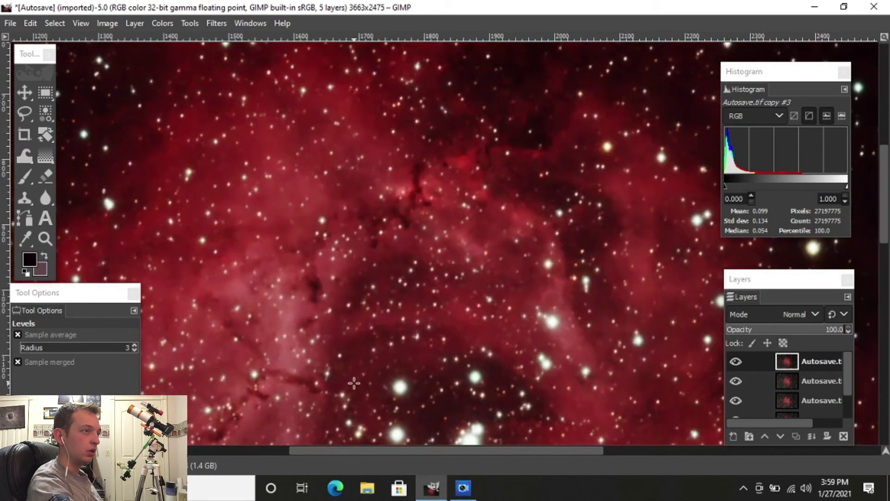
{"action": "scroll", "coordinate": [354, 383], "scroll_direction": "up", "scroll_amount": 3}
{"action": "scroll", "coordinate": [355, 383], "scroll_direction": "down", "scroll_amount": 3}
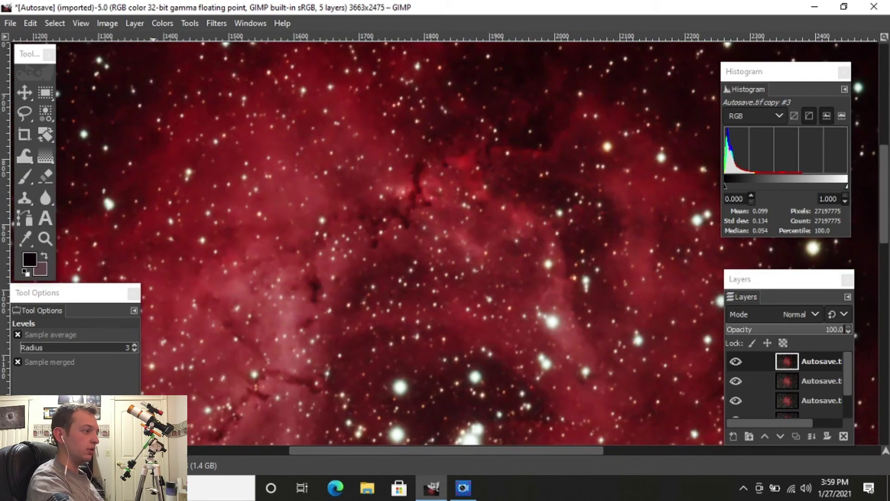
{"action": "left_click", "coordinate": [111, 466]}
{"action": "left_click", "coordinate": [102, 402]}
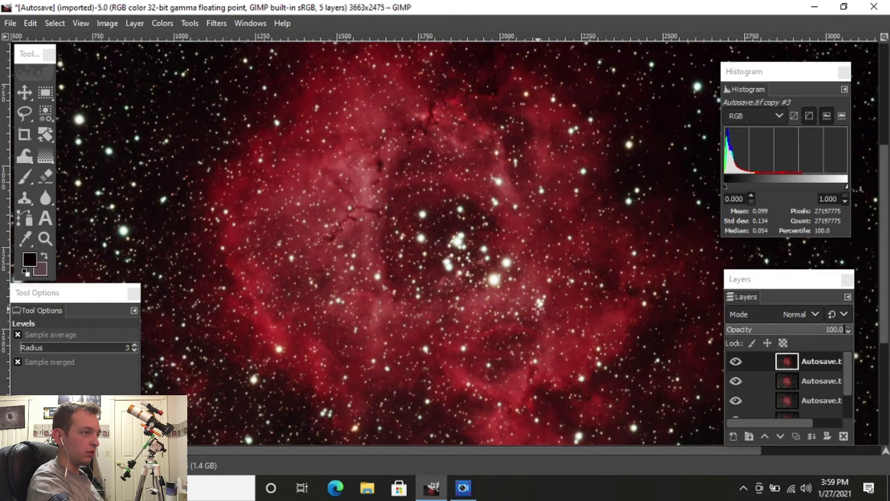
Check the star fields above and below the nebula at 50% zoom and view the whole image at 25%.
{"action": "scroll", "coordinate": [538, 308], "scroll_direction": "up", "scroll_amount": 3}
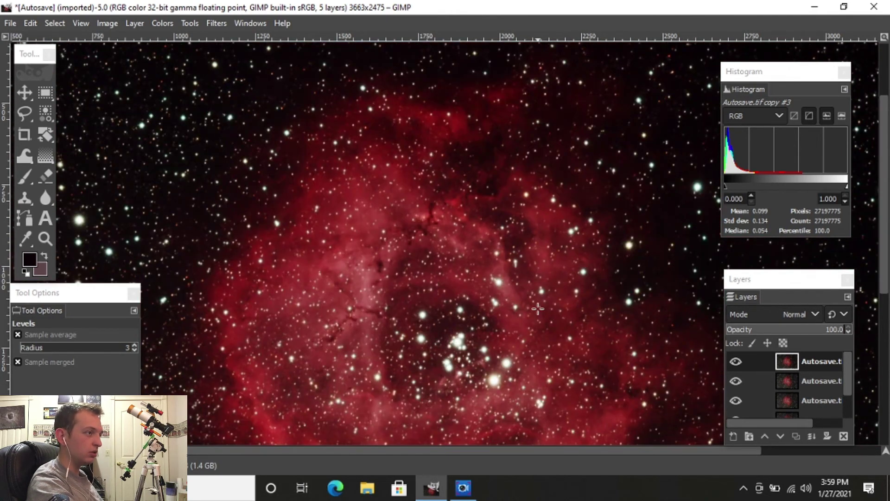
{"action": "scroll", "coordinate": [538, 309], "scroll_direction": "down", "scroll_amount": 3}
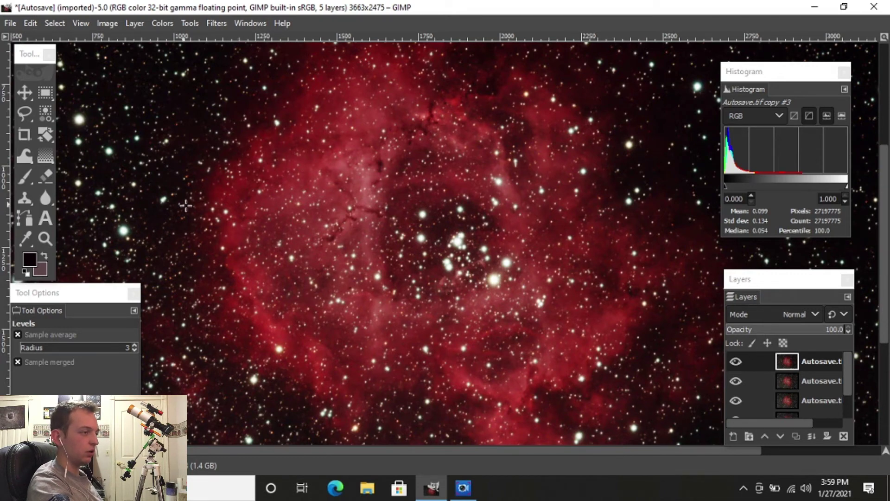
{"action": "scroll", "coordinate": [422, 343], "scroll_direction": "down", "scroll_amount": 5}
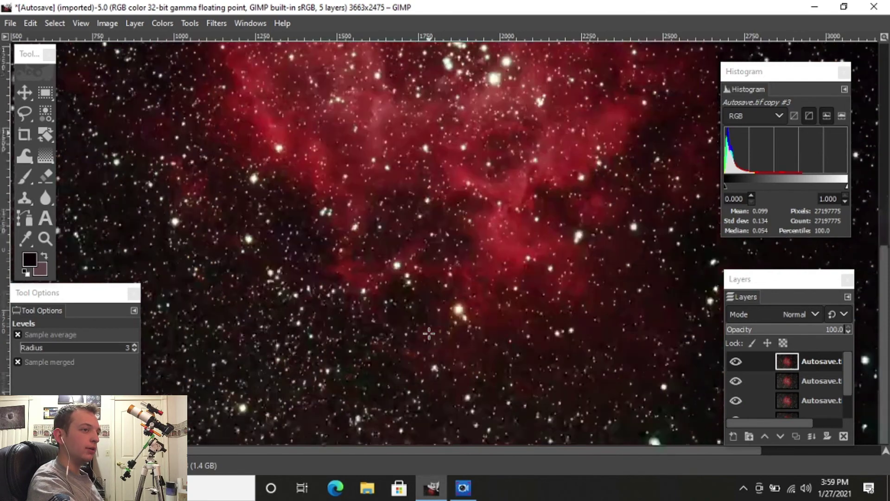
{"action": "scroll", "coordinate": [575, 360], "scroll_direction": "up", "scroll_amount": 10}
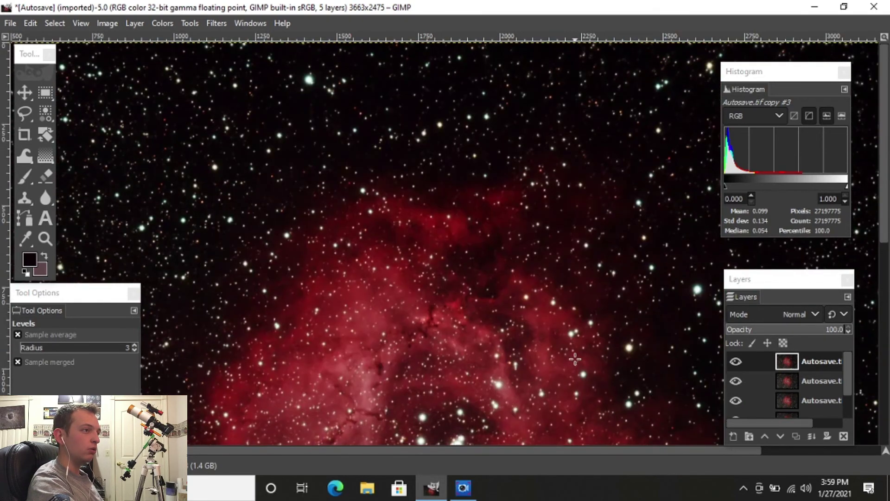
{"action": "scroll", "coordinate": [576, 360], "scroll_direction": "down", "scroll_amount": 5}
{"action": "left_click", "coordinate": [110, 466]}
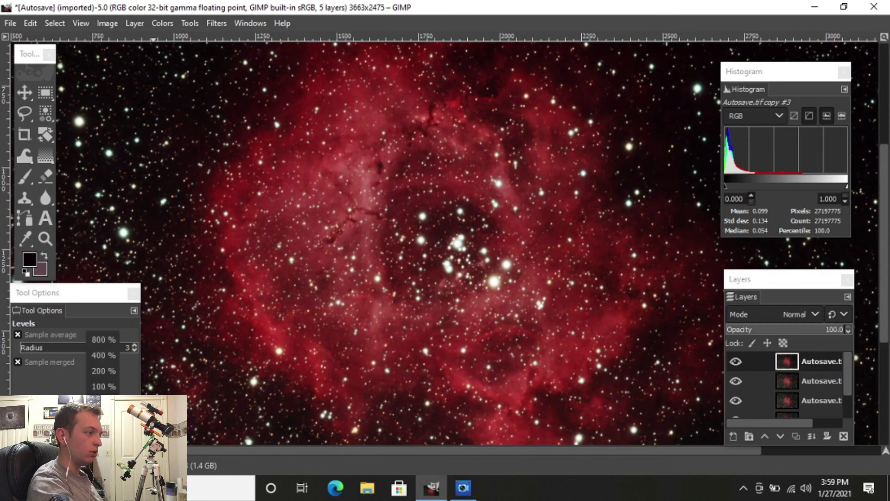
{"action": "left_click", "coordinate": [102, 419]}
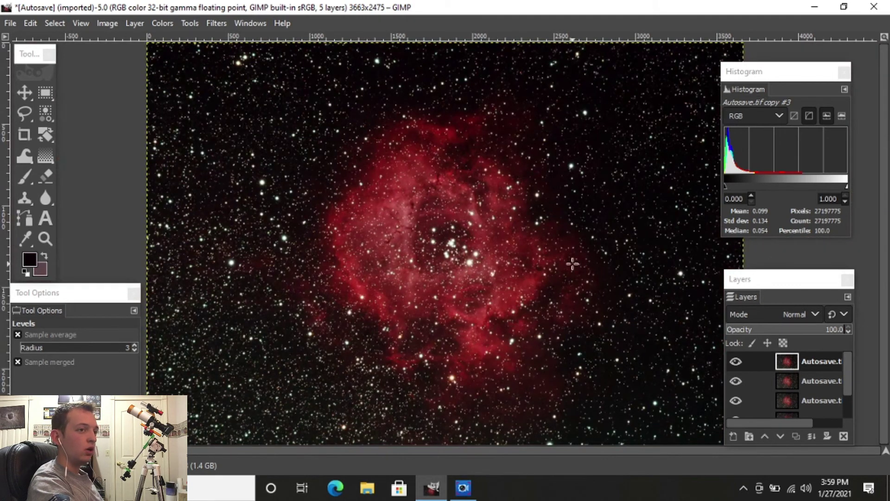
Duplicate the top layer.
{"action": "left_click_drag", "start_coordinate": [779, 285], "coordinate": [791, 281]}
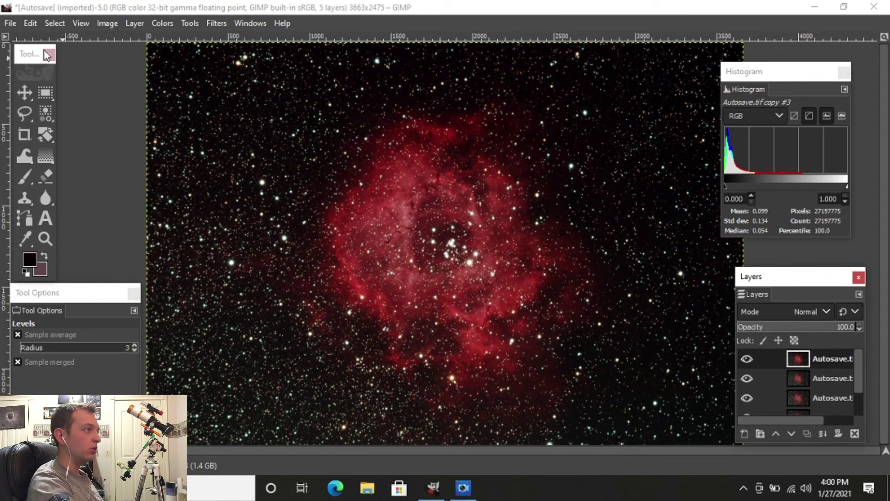
{"action": "left_click", "coordinate": [10, 23]}
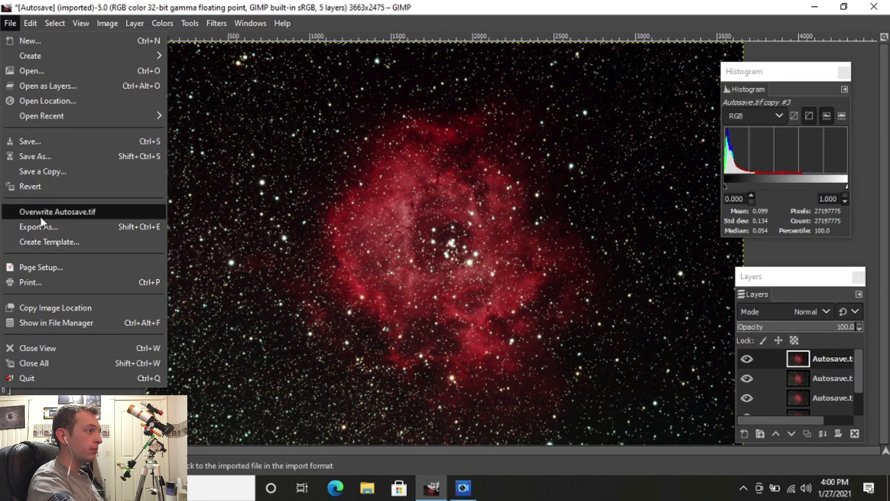
{"action": "left_click", "coordinate": [12, 23]}
{"action": "right_click", "coordinate": [835, 361]}
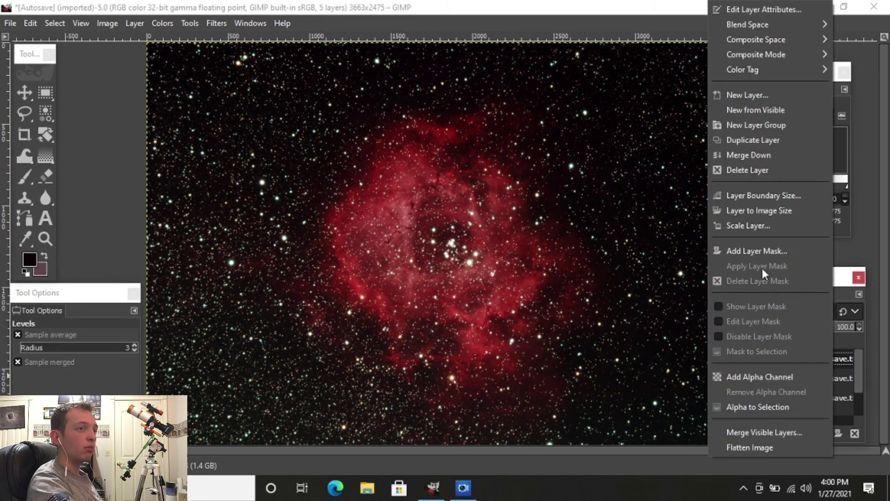
{"action": "left_click", "coordinate": [752, 143]}
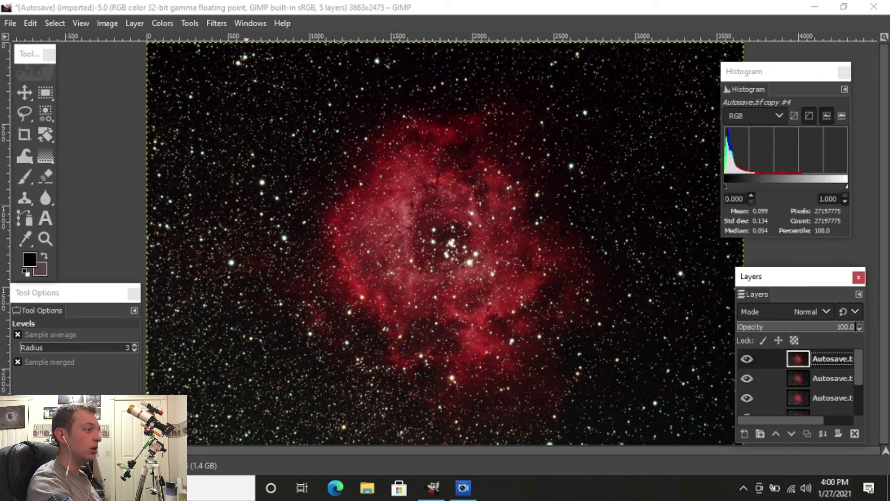
Try Unsharp Mask on the duplicated layer with amount 1.766 and radius 0.716, previewing the central star cluster at 100% zoom.
{"action": "left_click", "coordinate": [102, 465]}
{"action": "left_click", "coordinate": [99, 380]}
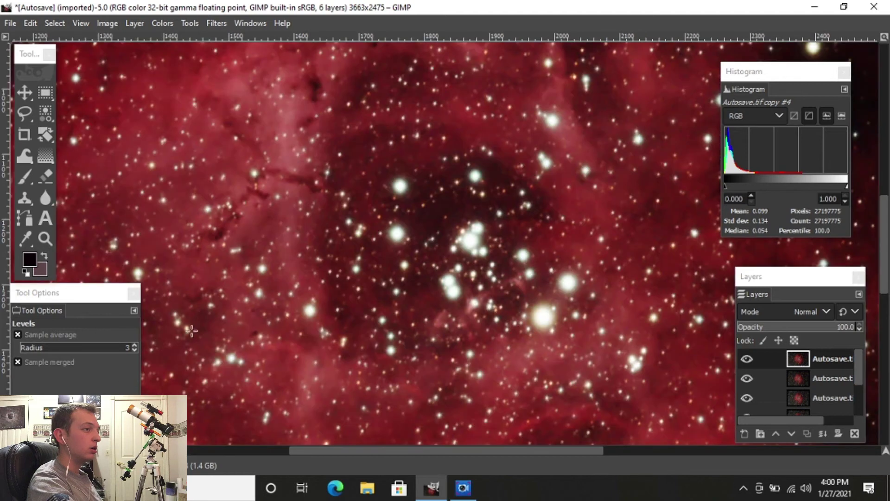
{"action": "left_click", "coordinate": [215, 24]}
{"action": "mouse_move", "coordinate": [254, 126]}
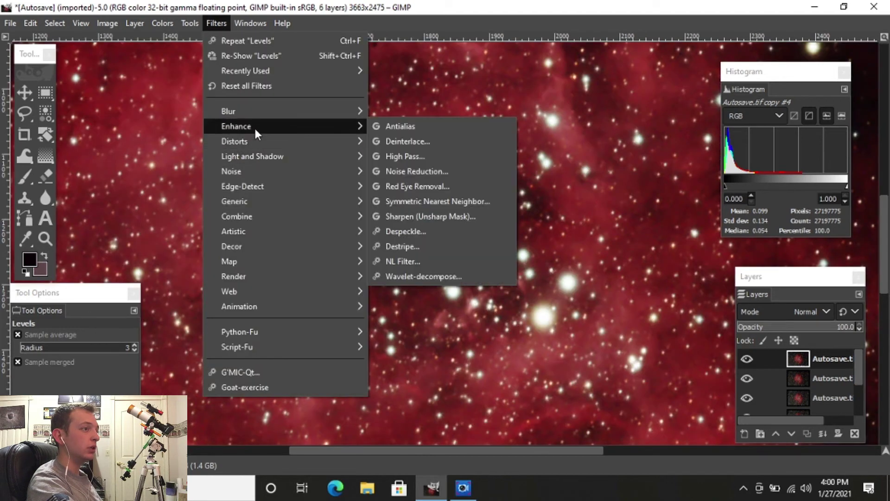
{"action": "left_click", "coordinate": [432, 215]}
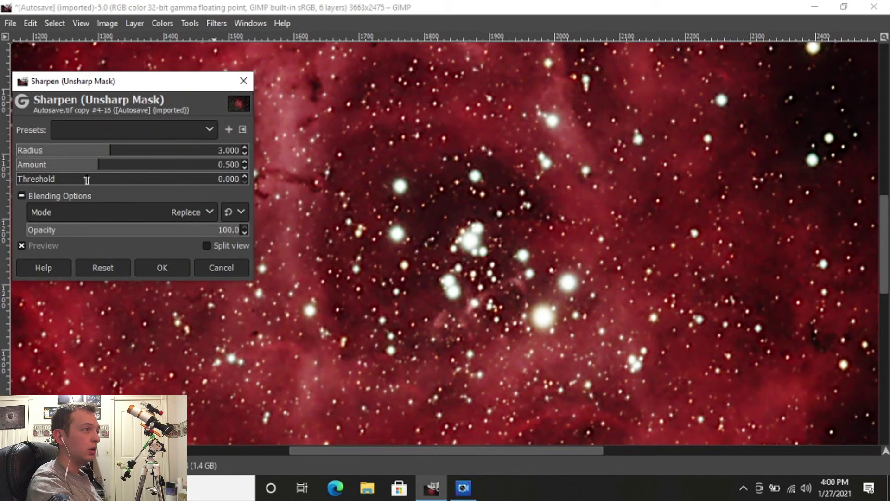
{"action": "left_click_drag", "start_coordinate": [101, 164], "coordinate": [141, 165]}
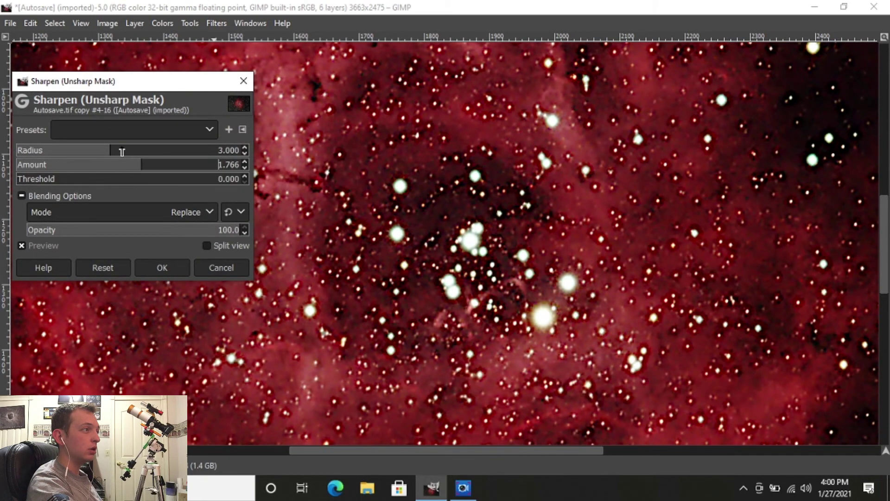
{"action": "left_click", "coordinate": [112, 149]}
{"action": "left_click_drag", "start_coordinate": [108, 150], "coordinate": [74, 150]}
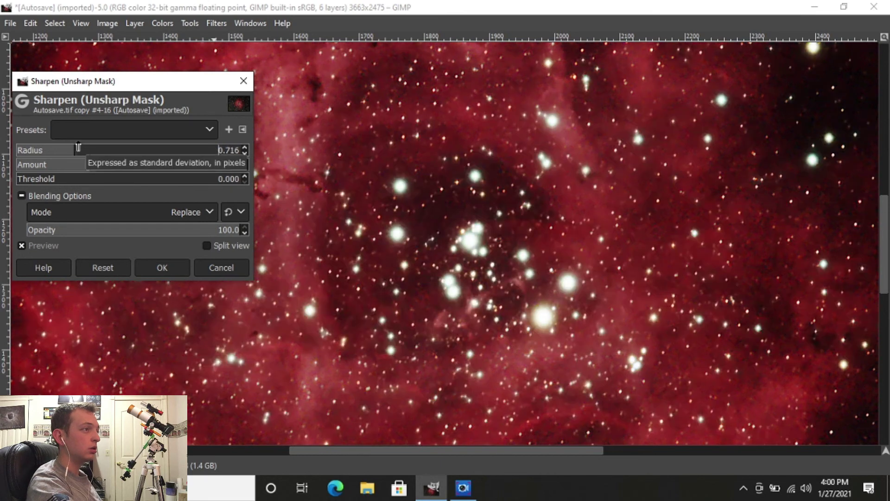
Compare the sharpened and original image in split view at the star cluster and across the whole nebula at 25% zoom.
{"action": "left_click_drag", "start_coordinate": [146, 90], "coordinate": [711, 134]}
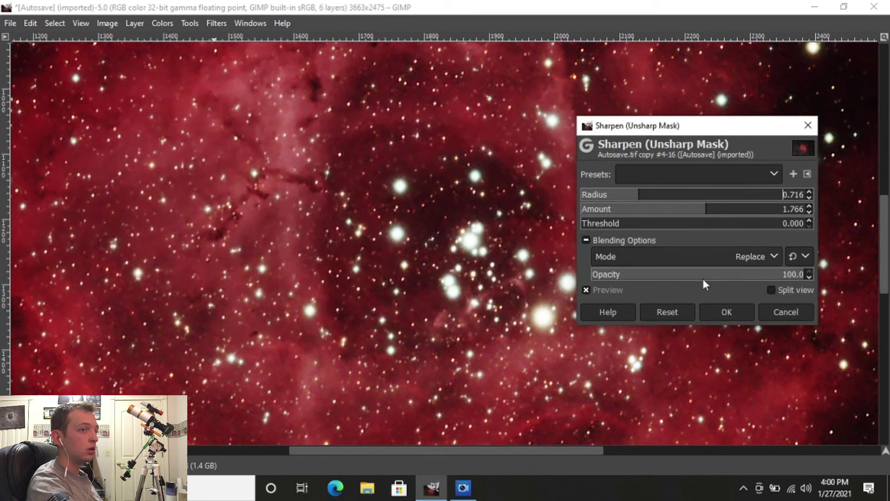
{"action": "left_click", "coordinate": [771, 290]}
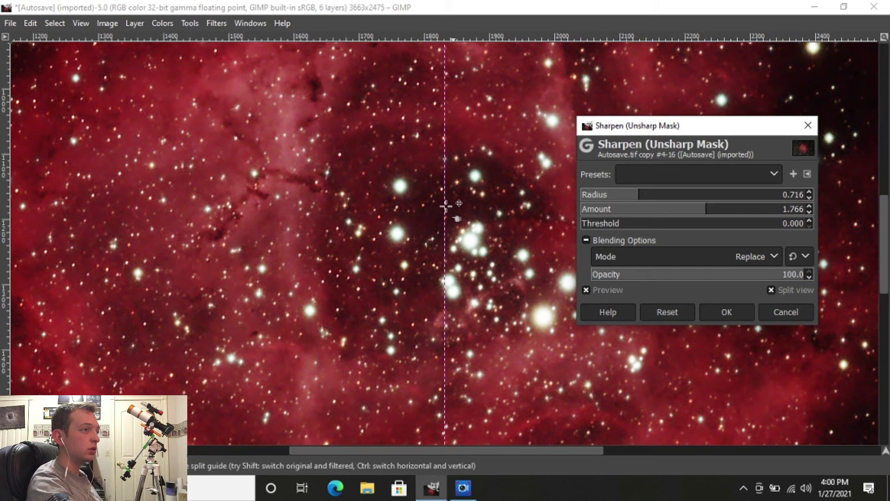
{"action": "left_click_drag", "start_coordinate": [446, 209], "coordinate": [465, 230]}
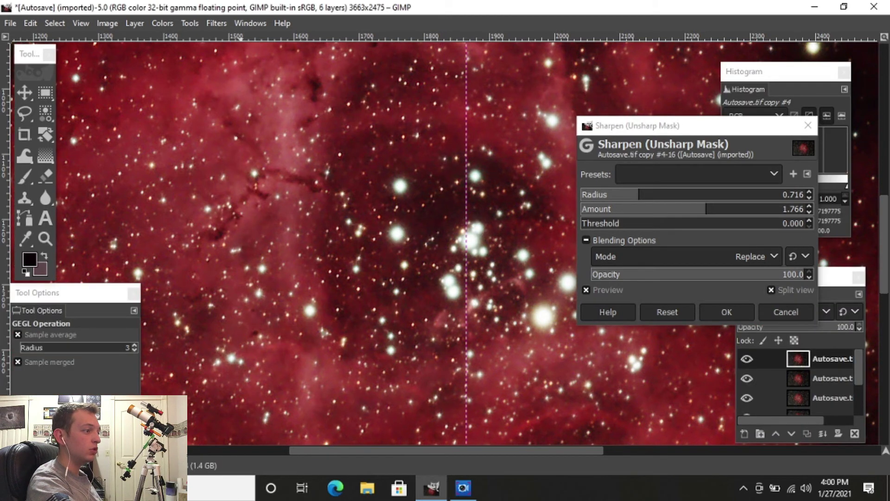
{"action": "left_click", "coordinate": [114, 466]}
{"action": "left_click", "coordinate": [103, 422]}
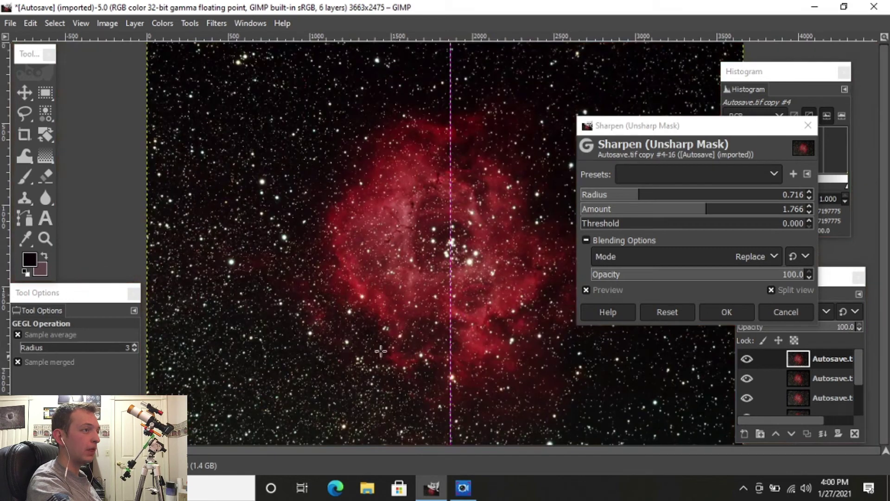
{"action": "left_click_drag", "start_coordinate": [450, 253], "coordinate": [349, 312]}
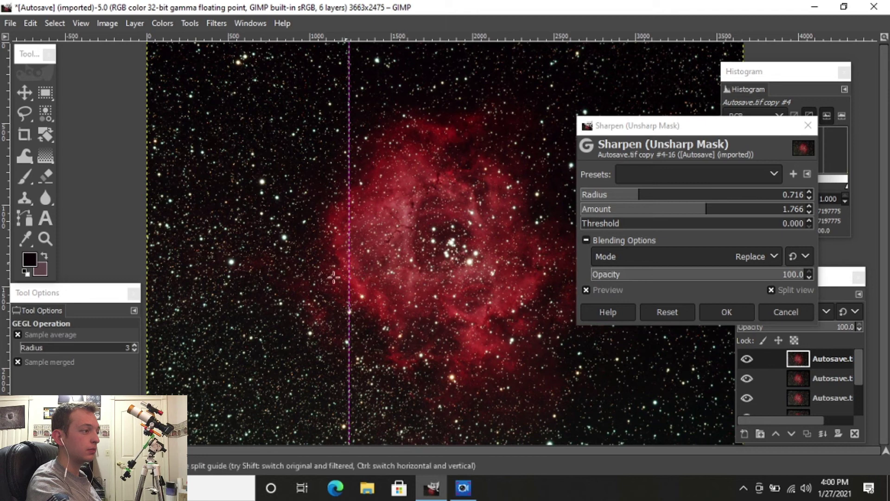
Compare the split sharpening preview over the nebula's core at 50% and 100% zoom, and cancel the Unsharp Mask filter.
{"action": "left_click", "coordinate": [114, 465]}
{"action": "left_click", "coordinate": [105, 403]}
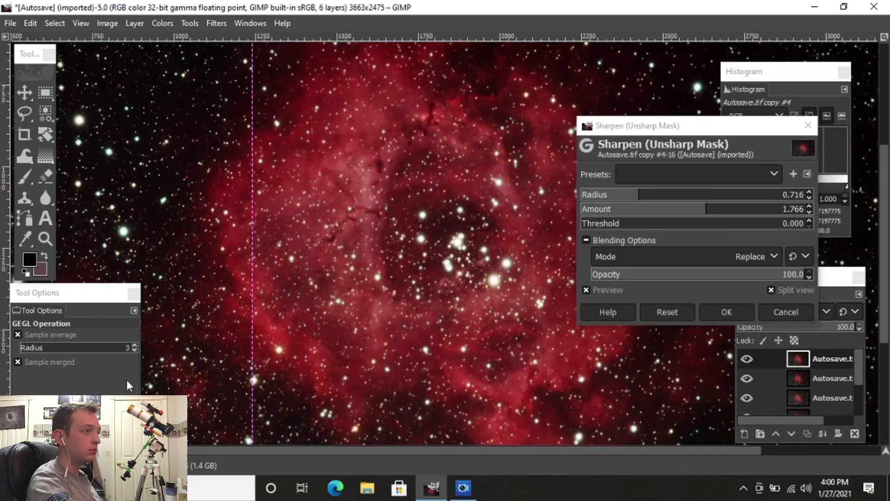
{"action": "left_click_drag", "start_coordinate": [252, 278], "coordinate": [415, 277]}
{"action": "left_click", "coordinate": [113, 466]}
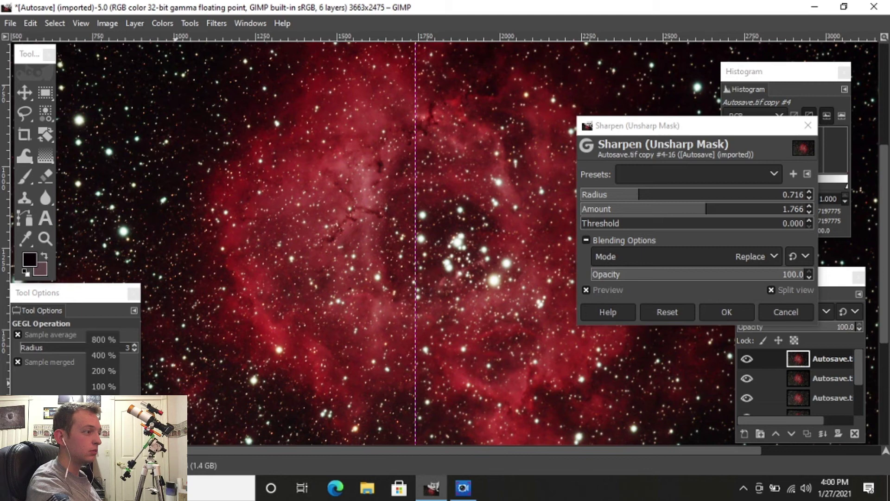
{"action": "left_click", "coordinate": [111, 386]}
{"action": "left_click_drag", "start_coordinate": [384, 242], "coordinate": [166, 267]}
{"action": "key", "text": "Tab"}
{"action": "left_click", "coordinate": [785, 311]}
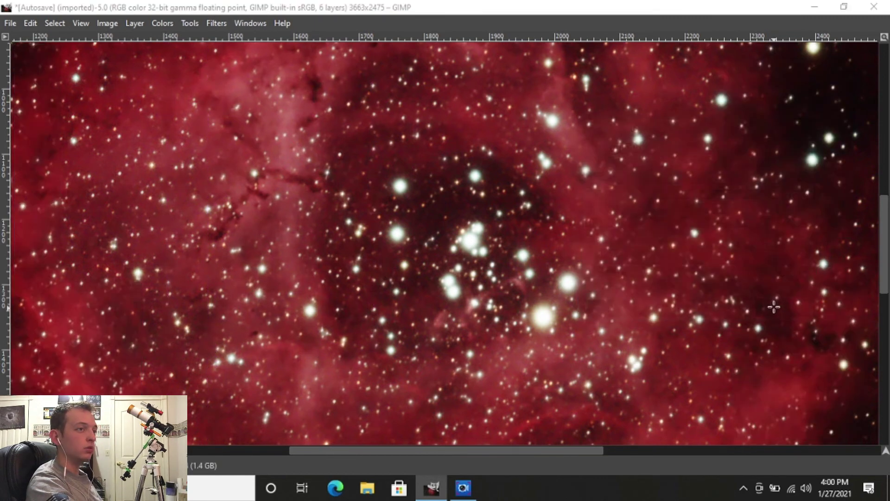
{"action": "key", "text": "Tab"}
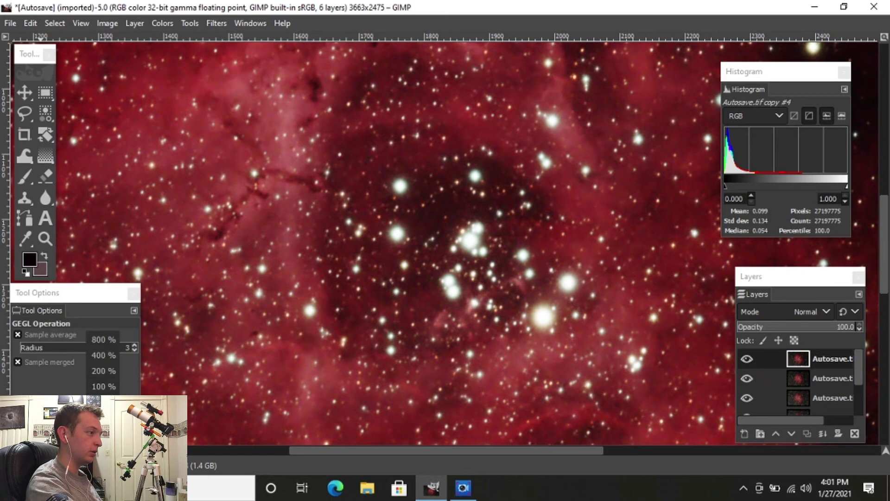
Start exporting the image with the file name "rosette nebula 2.jpeg".
{"action": "key", "text": "shift+ctrl+j"}
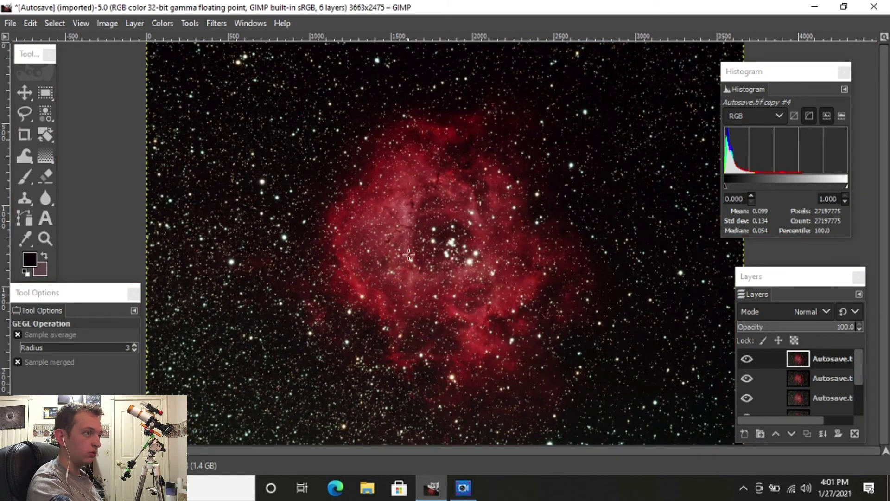
{"action": "left_click", "coordinate": [31, 23]}
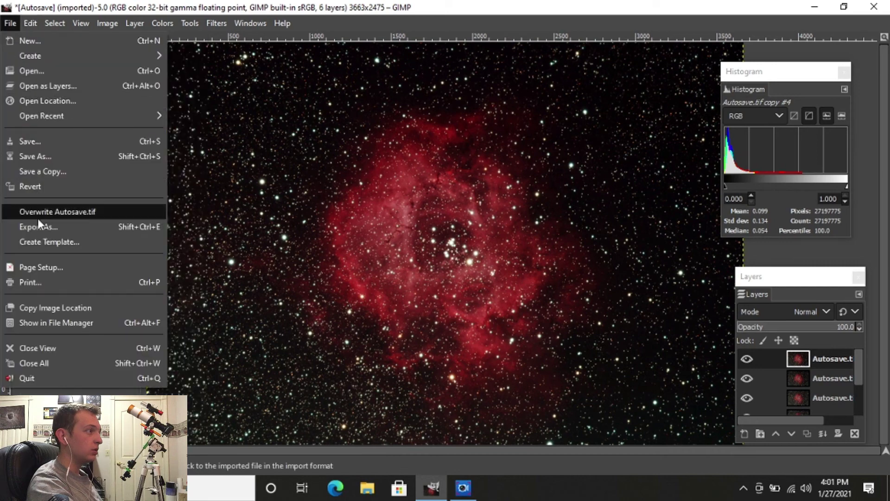
{"action": "left_click", "coordinate": [38, 221]}
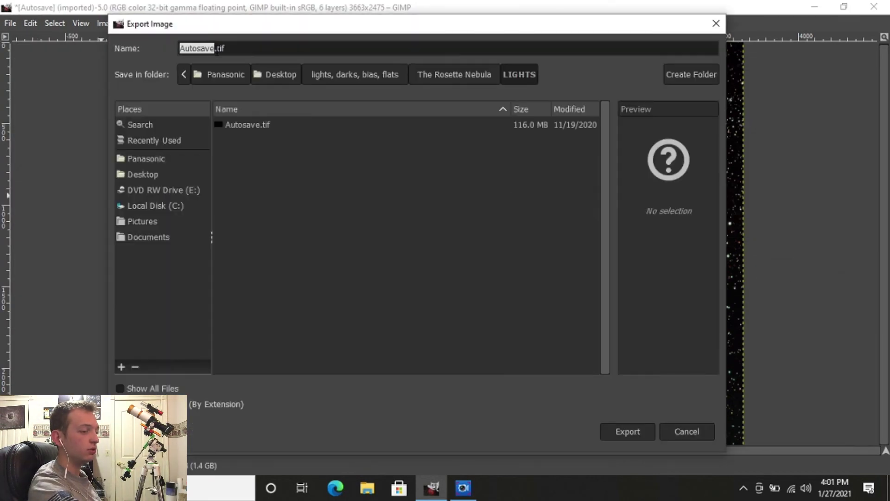
{"action": "key", "text": "BackSpace"}
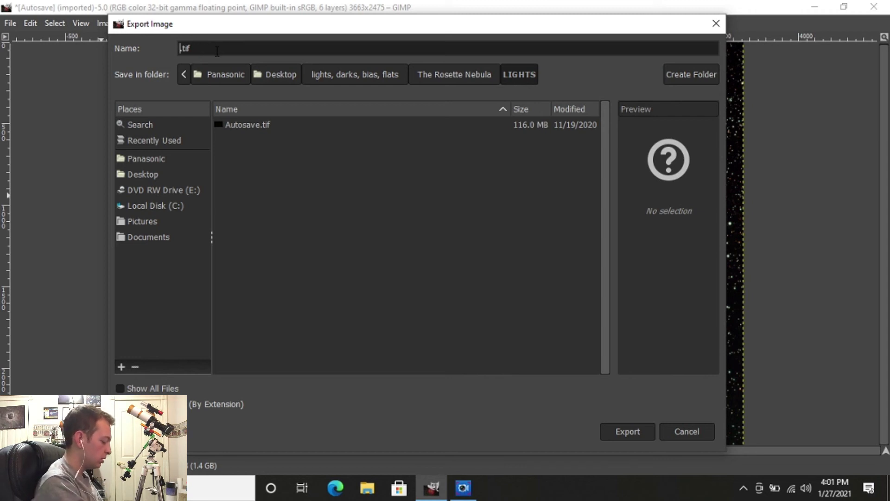
{"action": "type", "text": "ros"}
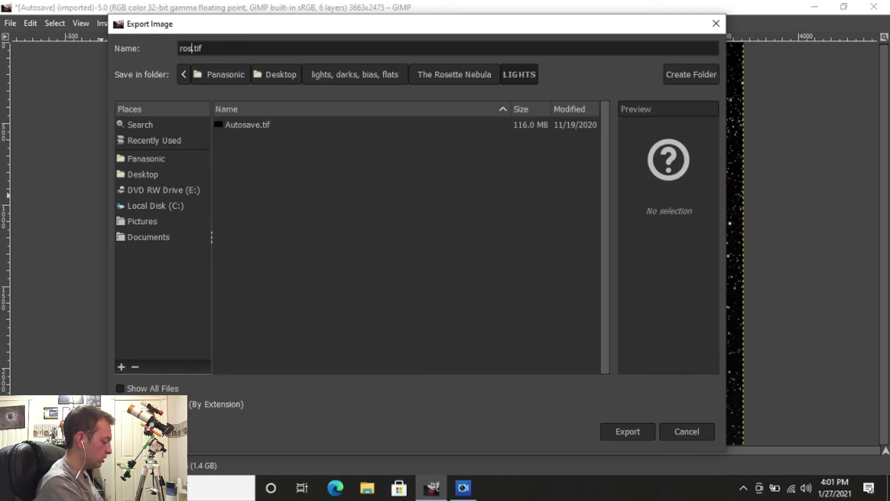
{"action": "type", "text": "ette nebula 2"}
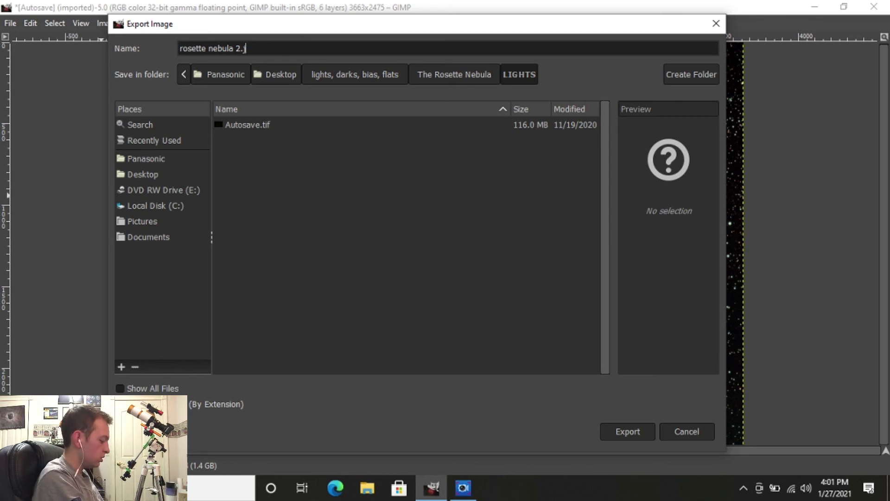
{"action": "type", "text": "g"}
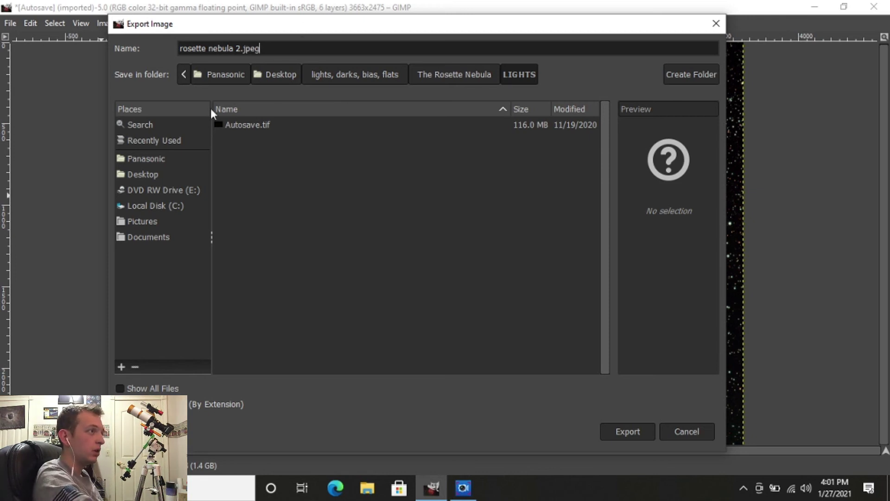
Export the JPEG to the Desktop folder at quality 100 with IPTC data saved.
{"action": "left_click", "coordinate": [272, 76]}
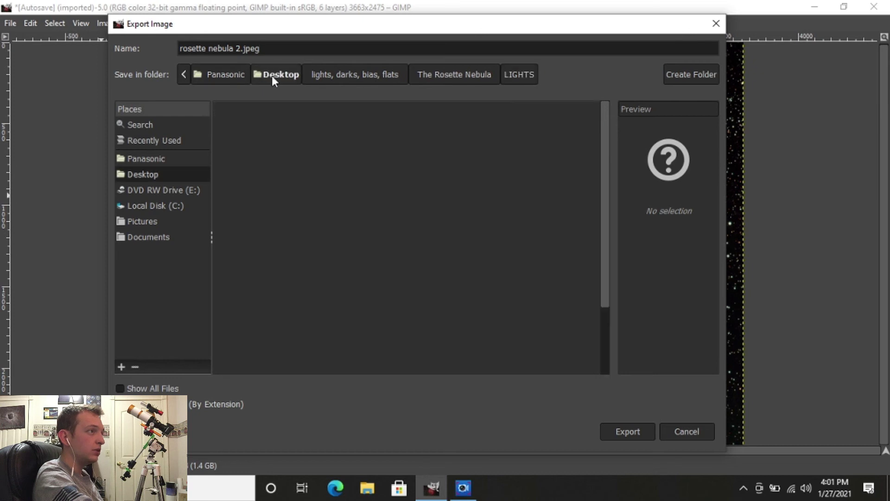
{"action": "left_click", "coordinate": [647, 429]}
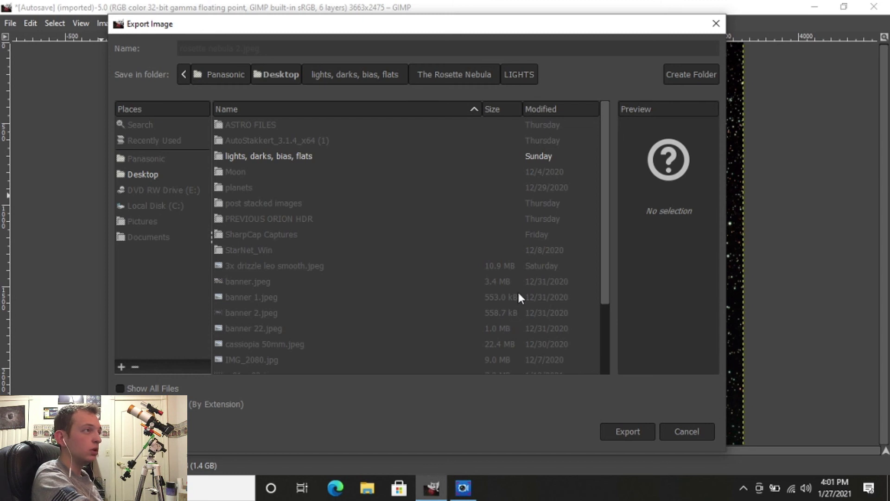
{"action": "key", "text": "Return"}
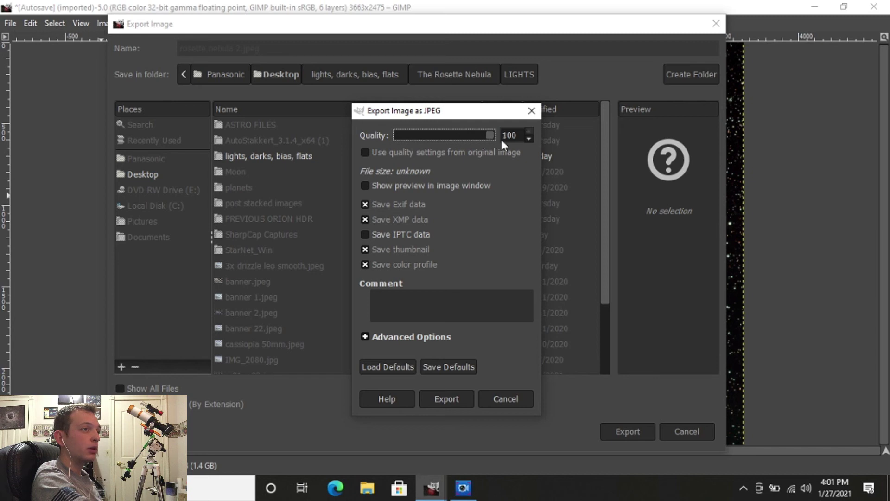
{"action": "left_click", "coordinate": [366, 233]}
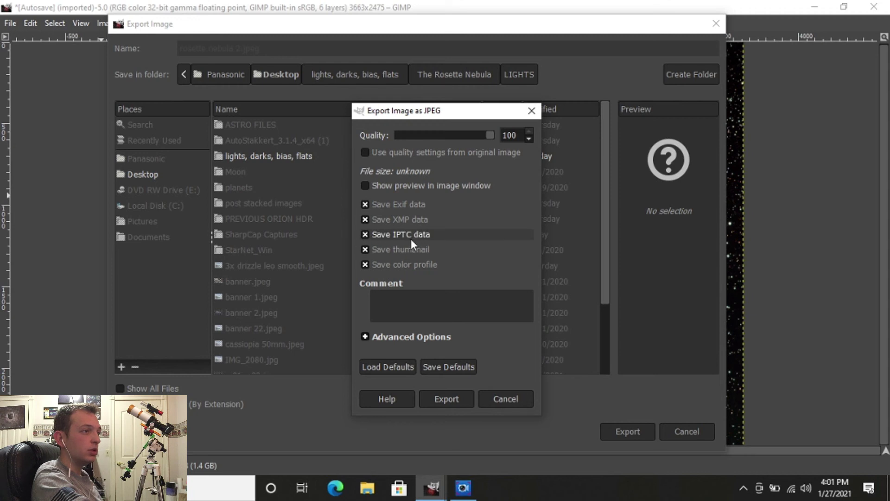
{"action": "left_click", "coordinate": [432, 400]}
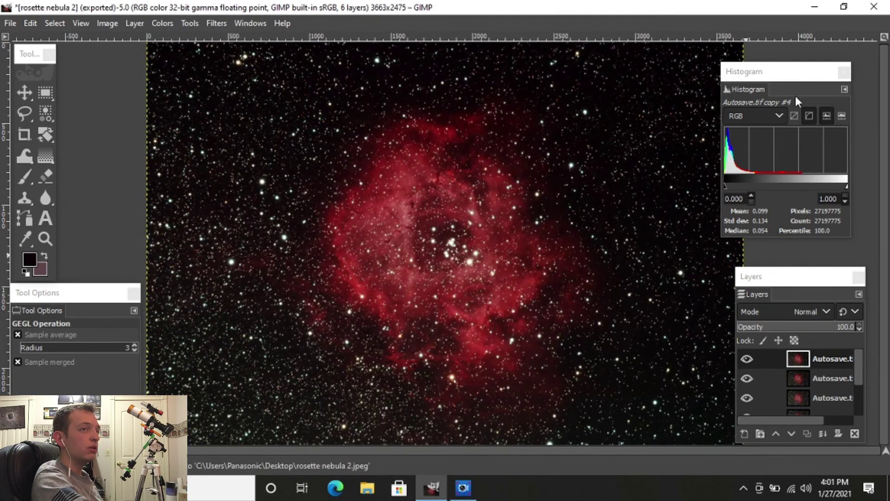
Open the exported "rosette nebula 2" image from the desktop in Photos and view it full screen.
{"action": "left_click", "coordinate": [814, 9]}
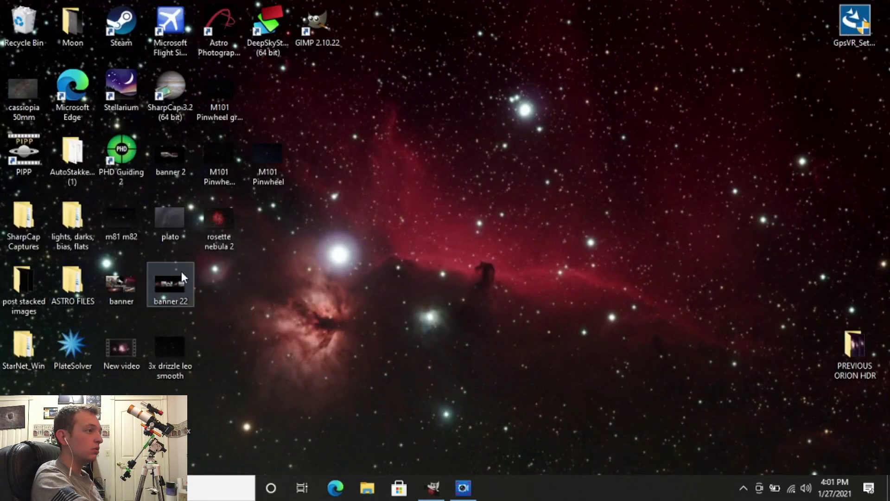
{"action": "left_click_drag", "start_coordinate": [217, 237], "coordinate": [280, 220]}
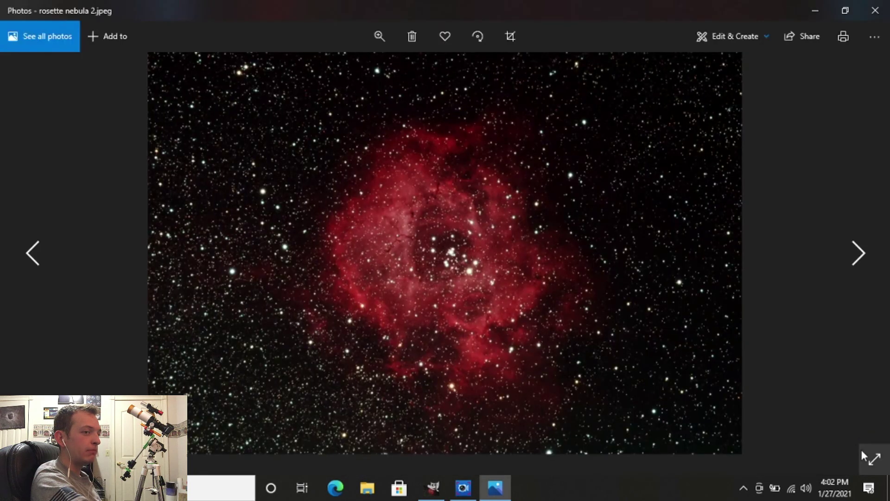
{"action": "left_click", "coordinate": [871, 462]}
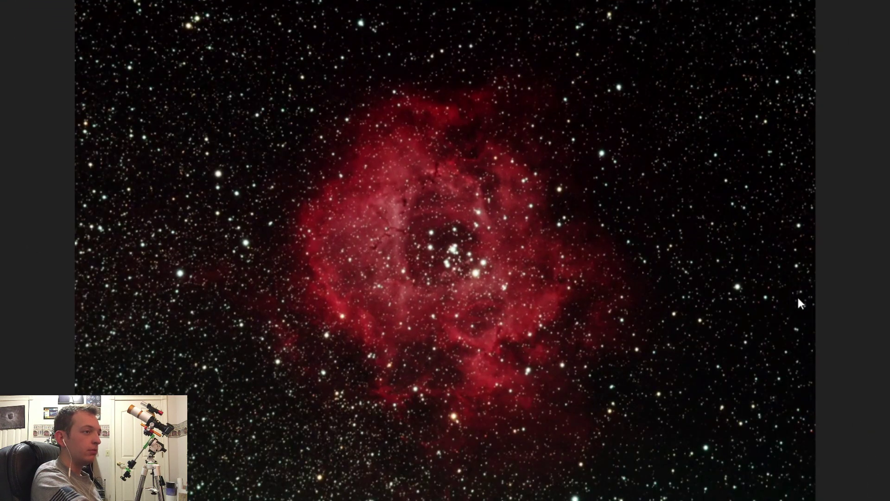